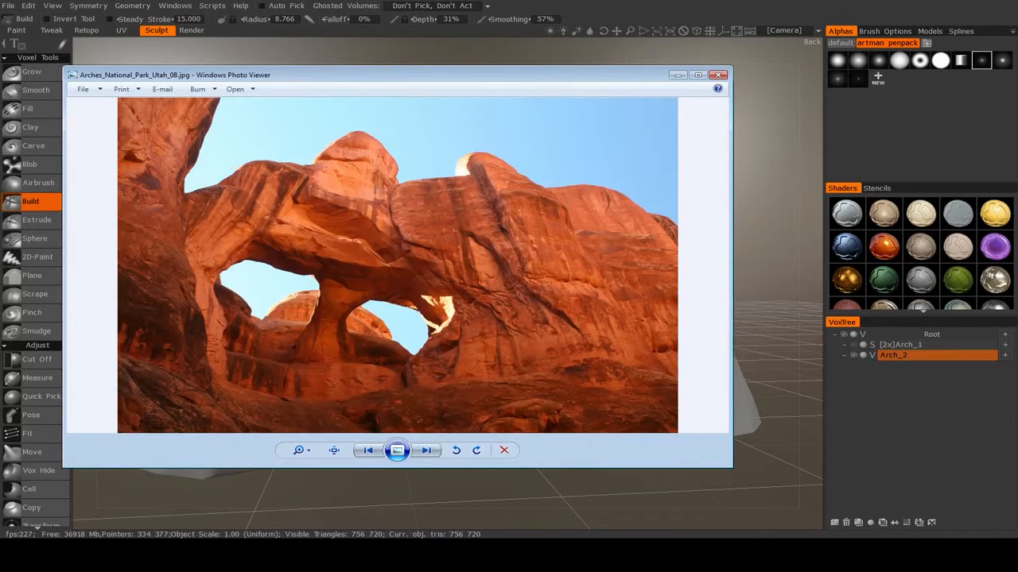
# Examine the cracks and layered rock around the openings in the Arches National Park reference photo up close.
pyautogui.rightClick(395, 348)
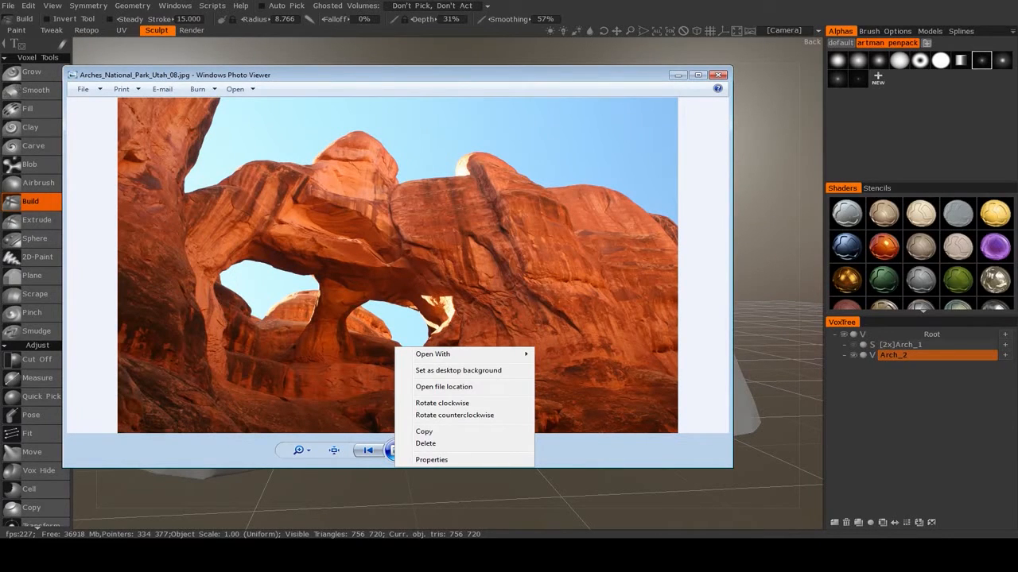
pyautogui.press('Escape')
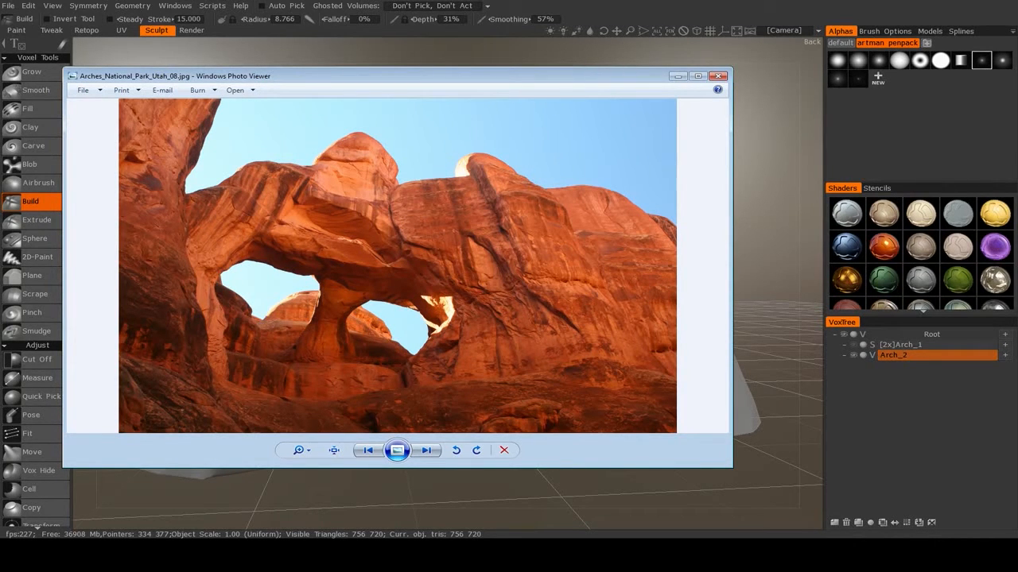
pyautogui.click(299, 451)
pyautogui.moveTo(302, 453); pyautogui.dragTo(302, 441)
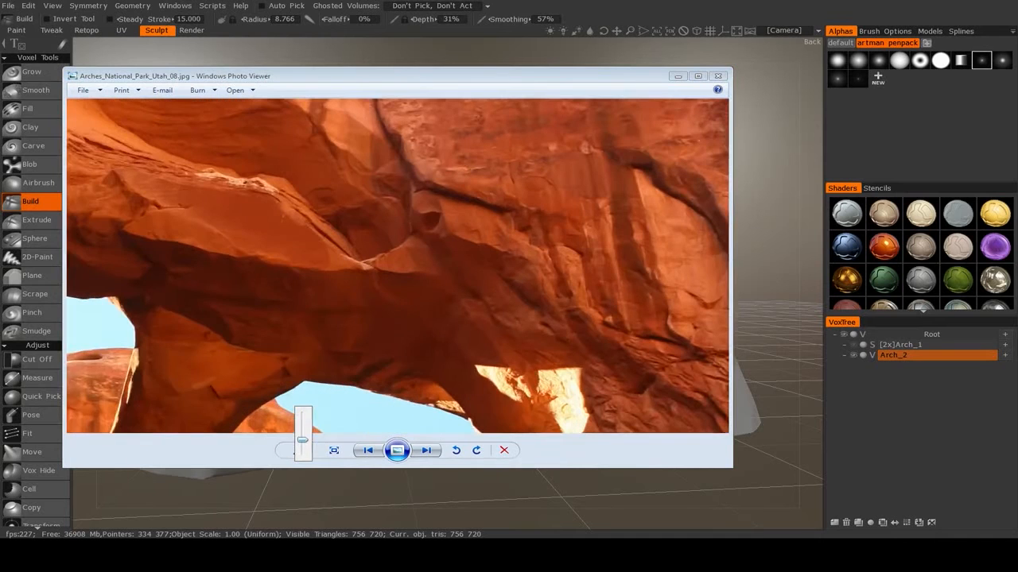
pyautogui.moveTo(508, 334); pyautogui.dragTo(286, 204)
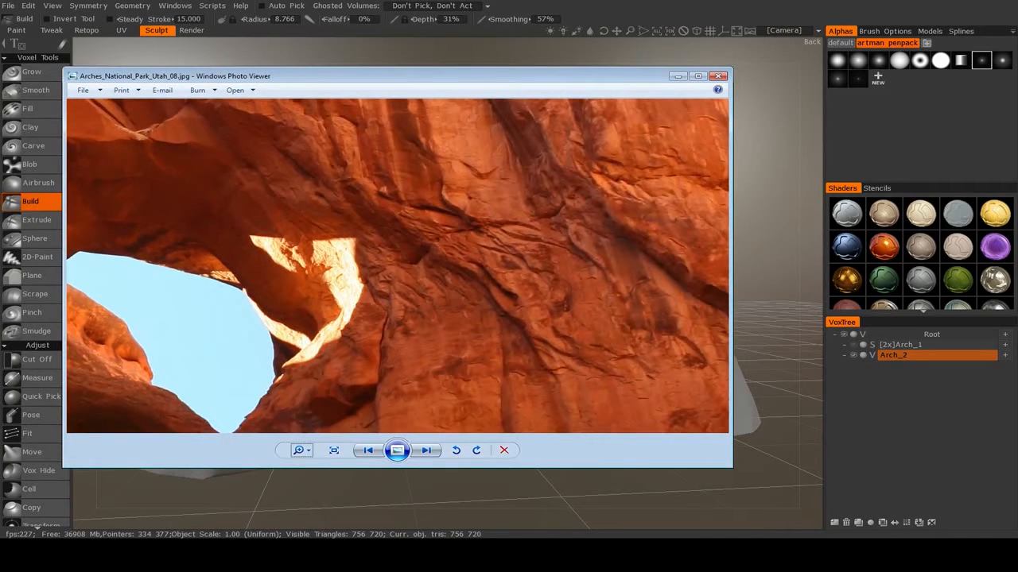
pyautogui.moveTo(349, 334); pyautogui.dragTo(441, 187)
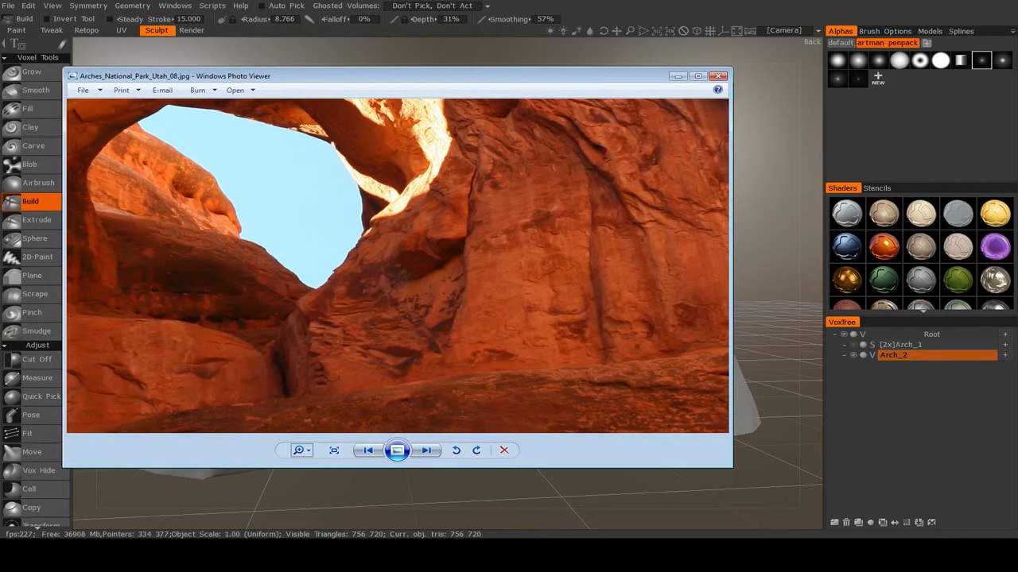
# Return to 3D-Coat, examine the arch sculpt from several angles and compare it with the upper cliff in the reference photo.
pyautogui.click(677, 76)
pyautogui.moveTo(486, 314); pyautogui.dragTo(538, 311)
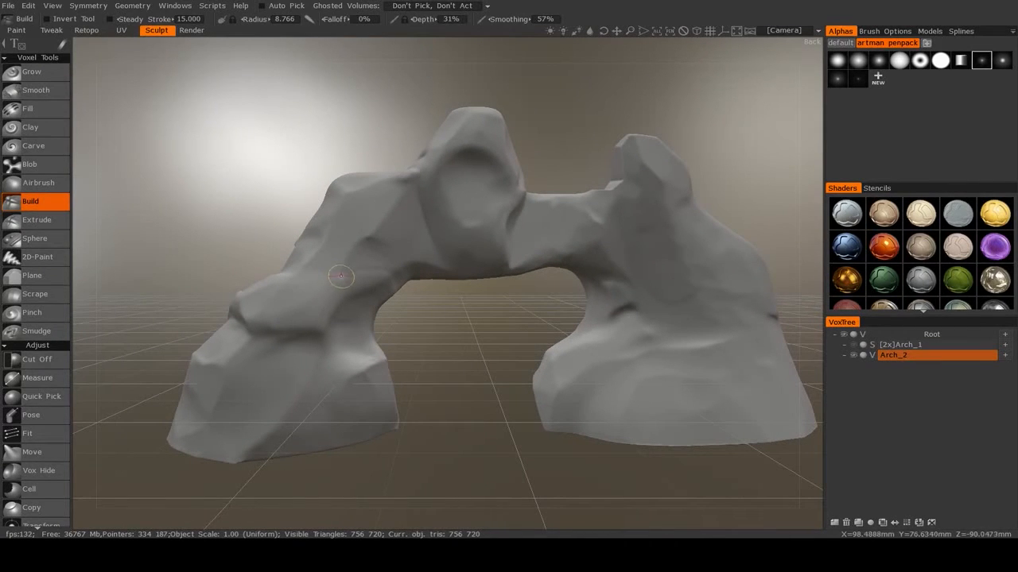
pyautogui.moveTo(370, 320); pyautogui.dragTo(385, 370)
pyautogui.moveTo(385, 370); pyautogui.dragTo(423, 387, button='right')
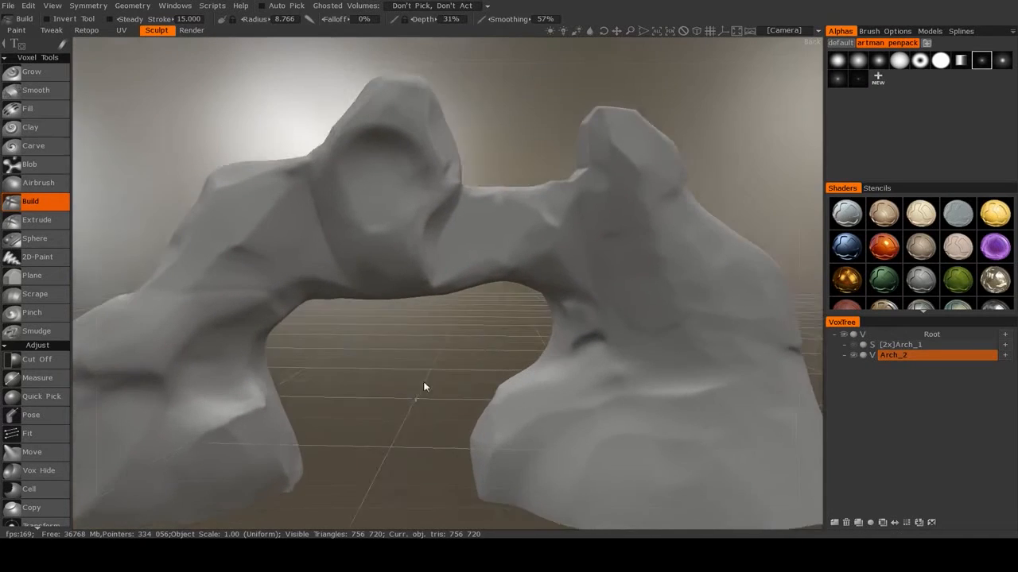
pyautogui.moveTo(424, 387); pyautogui.dragTo(440, 325)
pyautogui.moveTo(440, 325); pyautogui.dragTo(429, 359, button='right')
pyautogui.moveTo(429, 359); pyautogui.dragTo(426, 339, button='middle')
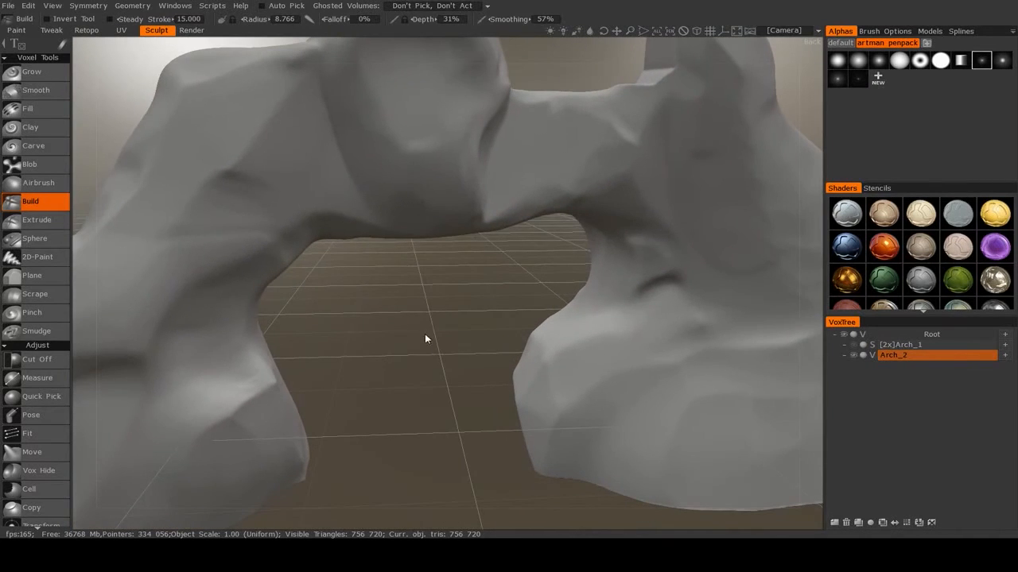
pyautogui.moveTo(426, 322)
pyautogui.mouseDown()
pyautogui.moveTo(377, 381)
pyautogui.moveTo(423, 311)
pyautogui.mouseUp()
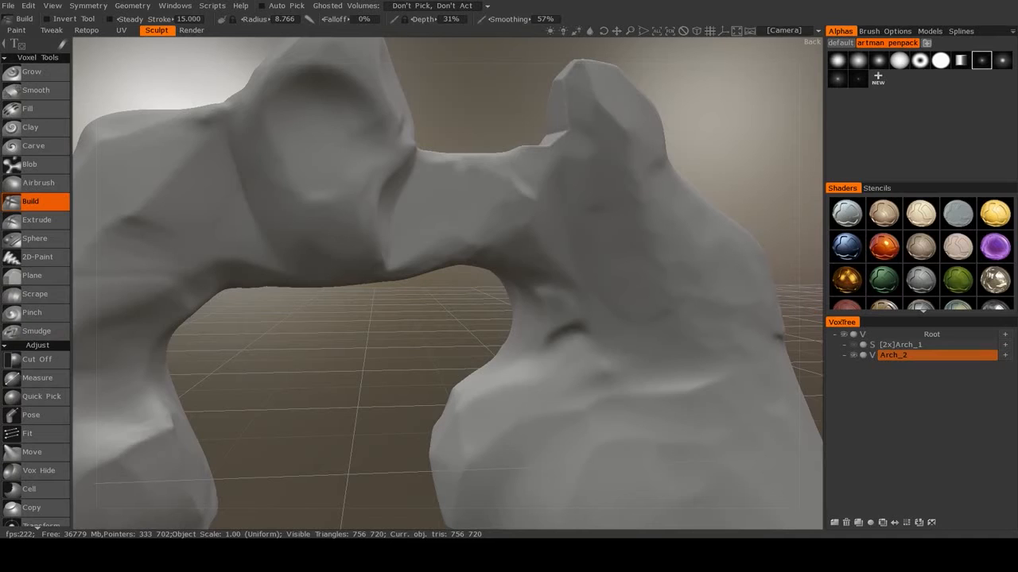
pyautogui.hotkey('alt', 'Tab')
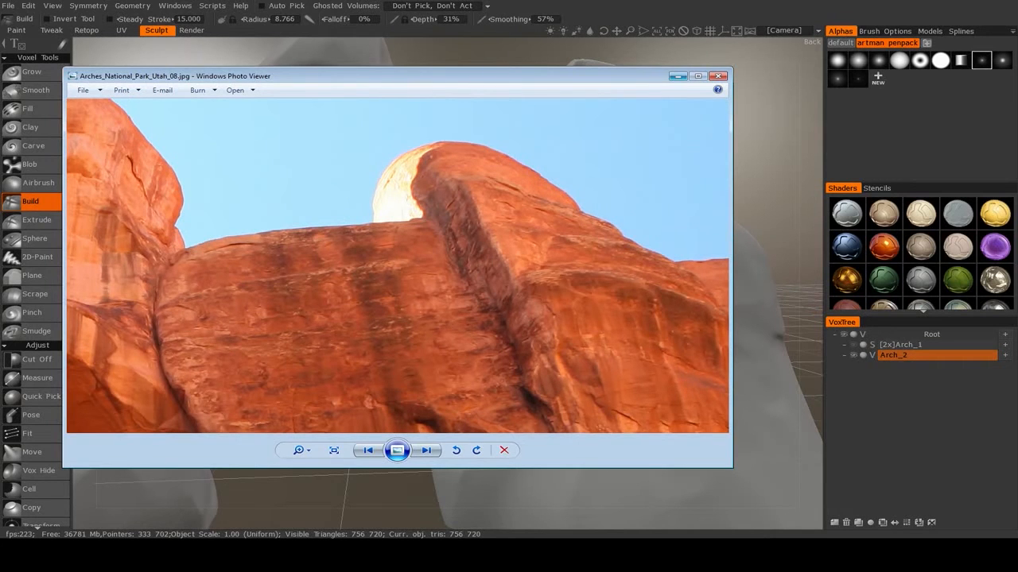
pyautogui.hotkey('alt', 'Tab')
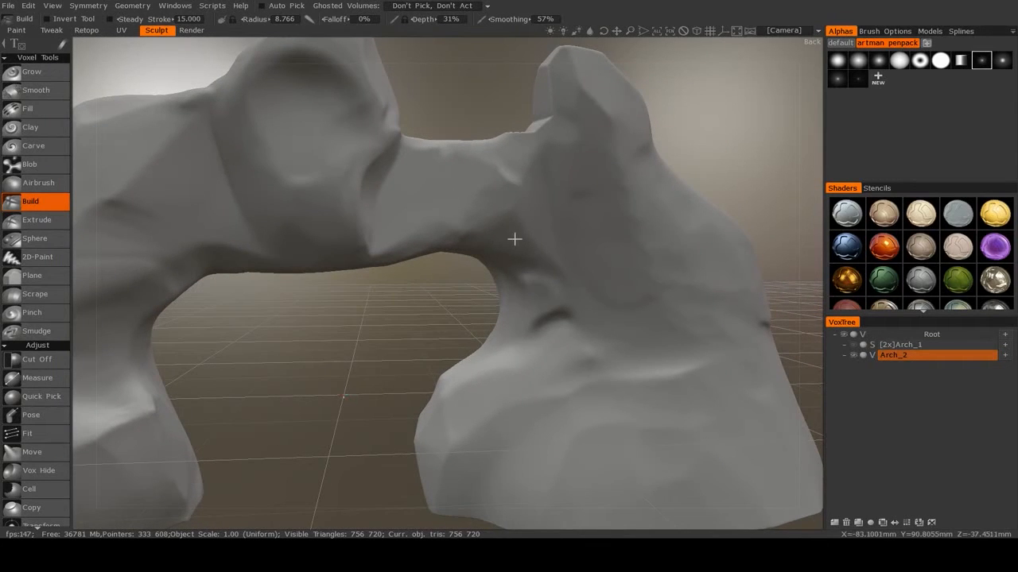
# Activate the Plane tool and define its working plane from the front face of the right-hand rock tower.
pyautogui.moveTo(466, 271); pyautogui.dragTo(445, 299)
pyautogui.moveTo(445, 299); pyautogui.dragTo(389, 341, button='middle')
pyautogui.moveTo(390, 352); pyautogui.dragTo(423, 383)
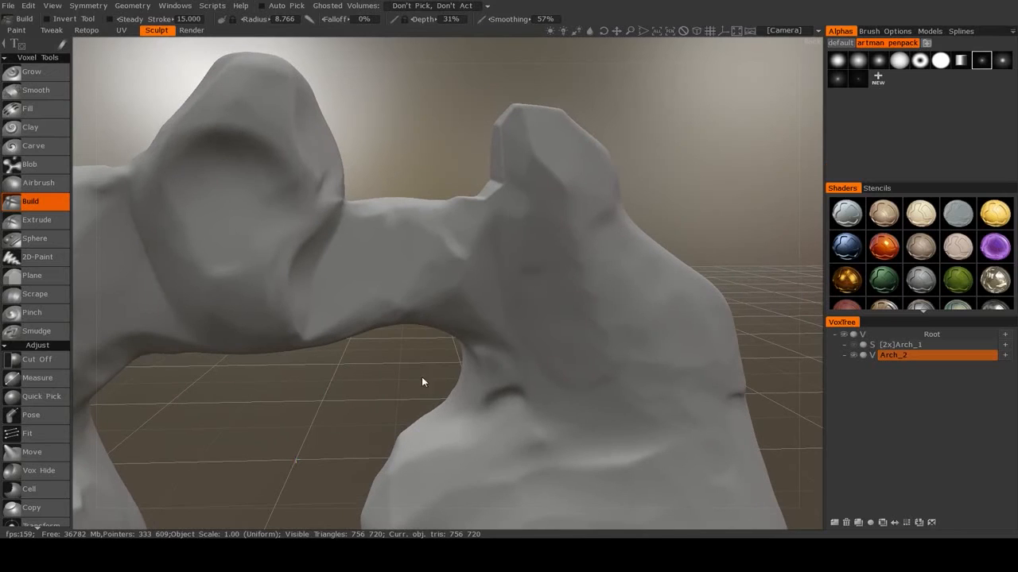
pyautogui.click(47, 277)
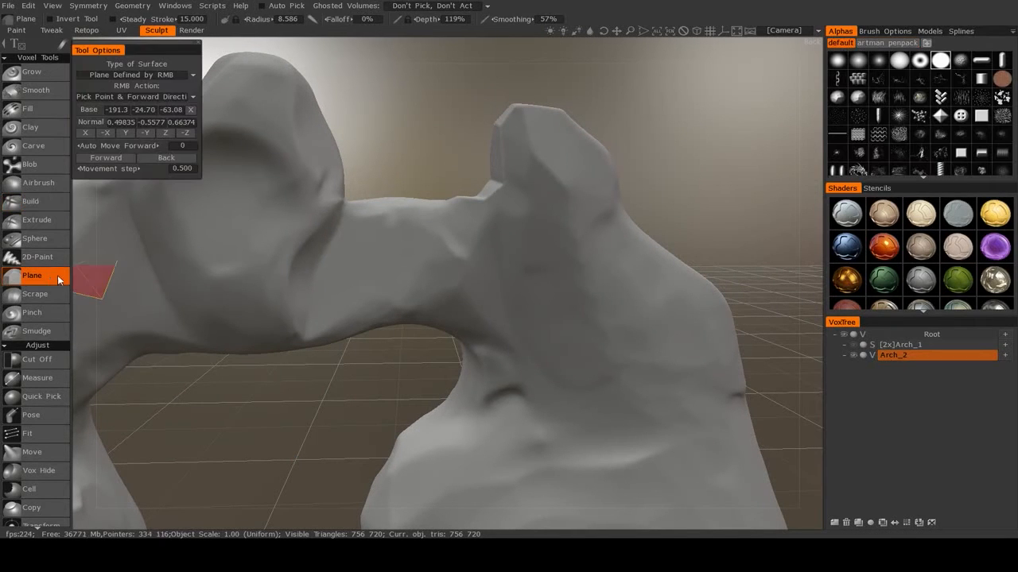
pyautogui.moveTo(522, 227); pyautogui.dragTo(490, 277, button='middle')
pyautogui.rightClick(481, 269)
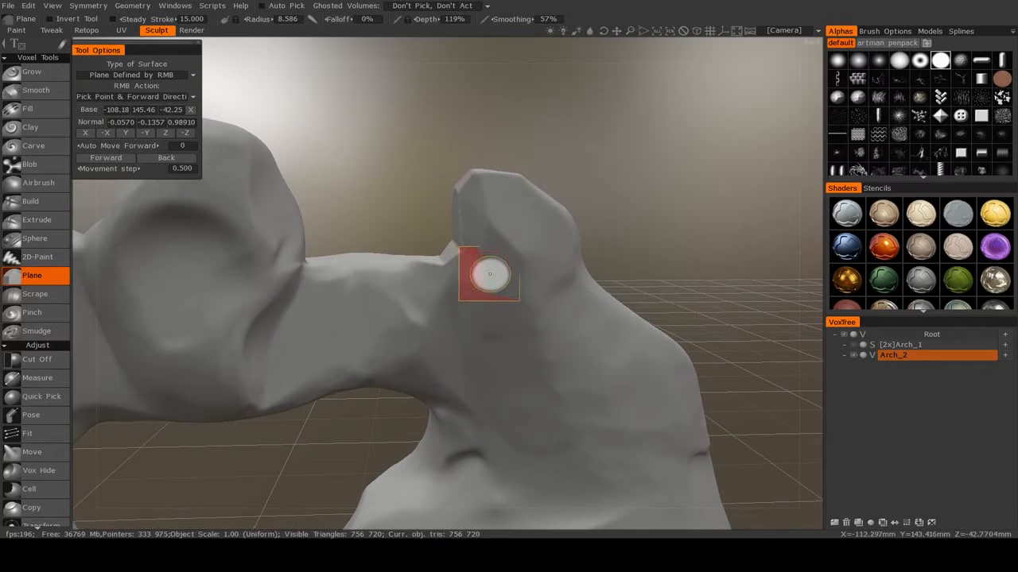
# Try extending the flat plane surface around and beyond the right-hand tower's peak, and undo the stroke.
pyautogui.keyDown('alt'); pyautogui.moveTo(490, 275); pyautogui.dragTo(488, 253); pyautogui.keyUp('alt')
pyautogui.moveTo(489, 252); pyautogui.dragTo(488, 282, button='middle')
pyautogui.moveTo(451, 289)
pyautogui.mouseDown()
pyautogui.moveTo(486, 295)
pyautogui.moveTo(474, 275)
pyautogui.mouseUp()
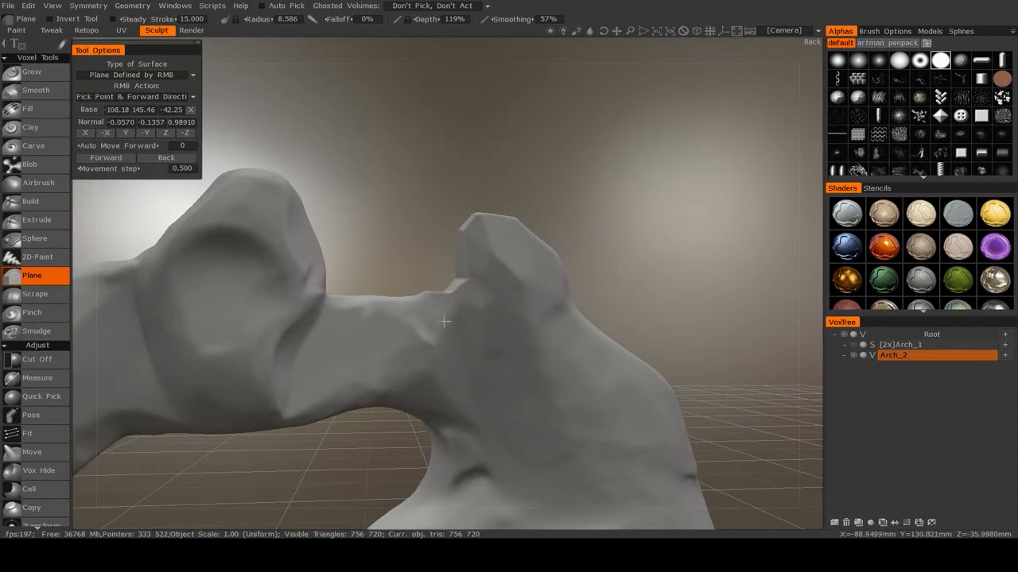
pyautogui.keyDown('alt'); pyautogui.moveTo(446, 320); pyautogui.dragTo(447, 341); pyautogui.keyUp('alt')
pyautogui.keyDown('alt'); pyautogui.moveTo(448, 341); pyautogui.dragTo(470, 311, button='right'); pyautogui.keyUp('alt')
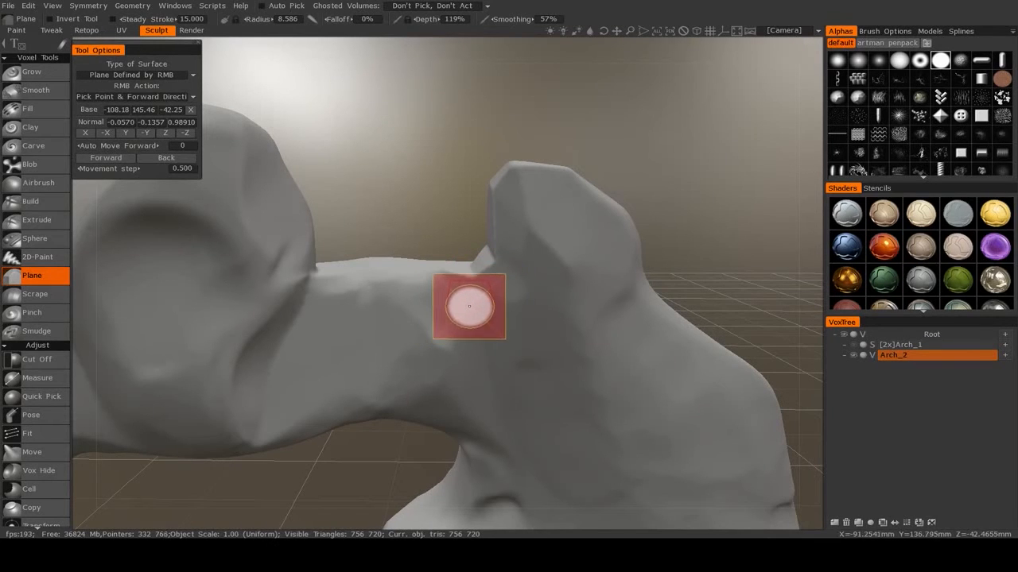
pyautogui.moveTo(501, 299)
pyautogui.keyDown('alt'); pyautogui.mouseDown()
pyautogui.moveTo(423, 168)
pyautogui.moveTo(522, 104)
pyautogui.moveTo(638, 112)
pyautogui.moveTo(713, 150)
pyautogui.moveTo(705, 210)
pyautogui.moveTo(692, 111)
pyautogui.mouseUp(); pyautogui.keyUp('alt')
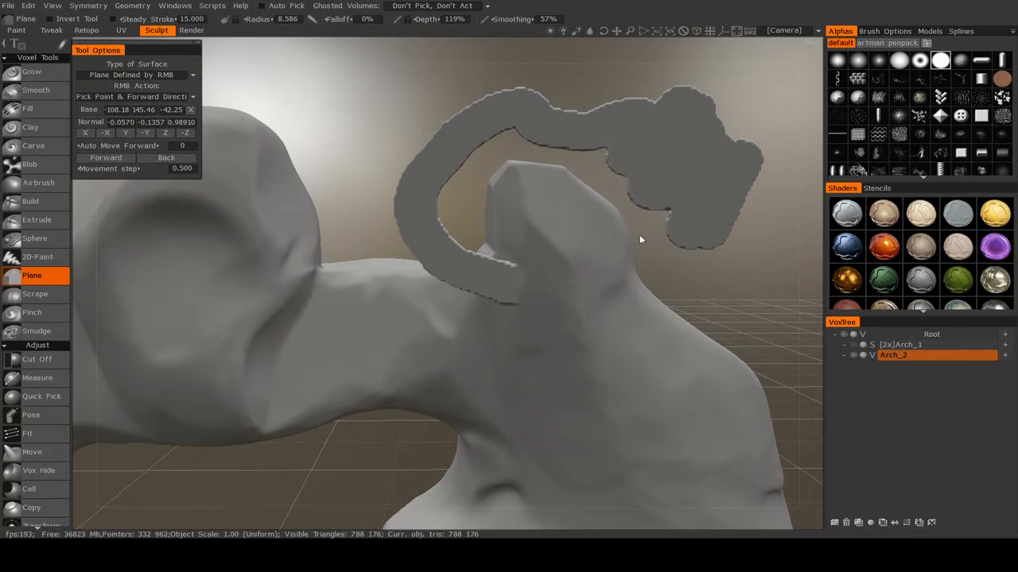
pyautogui.moveTo(643, 237)
pyautogui.keyDown('alt'); pyautogui.mouseDown()
pyautogui.moveTo(411, 263)
pyautogui.moveTo(412, 280)
pyautogui.moveTo(545, 245)
pyautogui.mouseUp(); pyautogui.keyUp('alt')
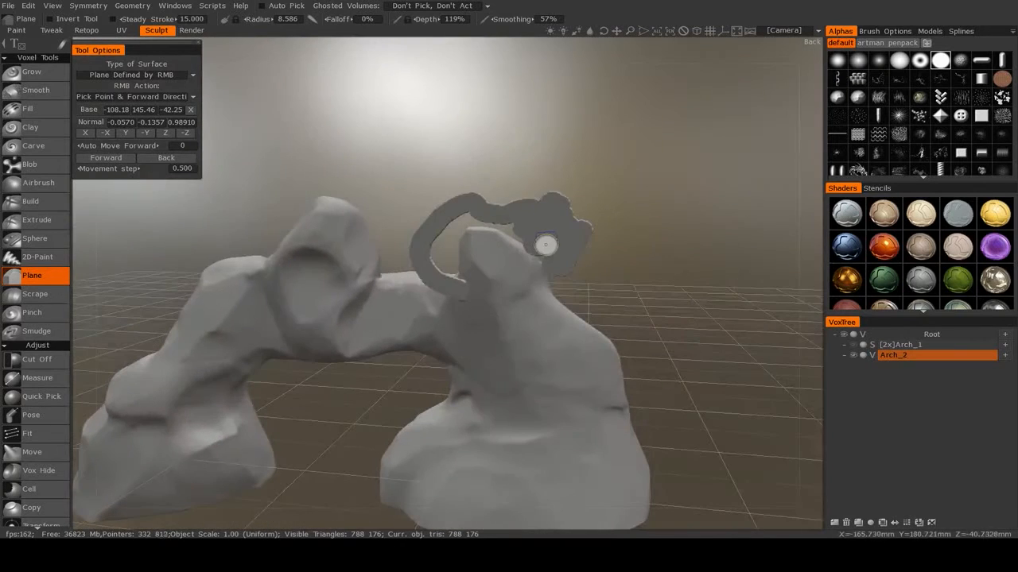
pyautogui.hotkey('ctrl', 'z')
# Examine the right-hand tower's peak and flank from several angles against the Plane tool's working plane.
pyautogui.keyDown('alt'); pyautogui.moveTo(520, 276); pyautogui.dragTo(541, 287); pyautogui.keyUp('alt')
pyautogui.keyDown('alt'); pyautogui.moveTo(541, 286); pyautogui.dragTo(575, 334, button='right'); pyautogui.keyUp('alt')
pyautogui.keyDown('alt'); pyautogui.moveTo(488, 303); pyautogui.dragTo(495, 313, button='right'); pyautogui.keyUp('alt')
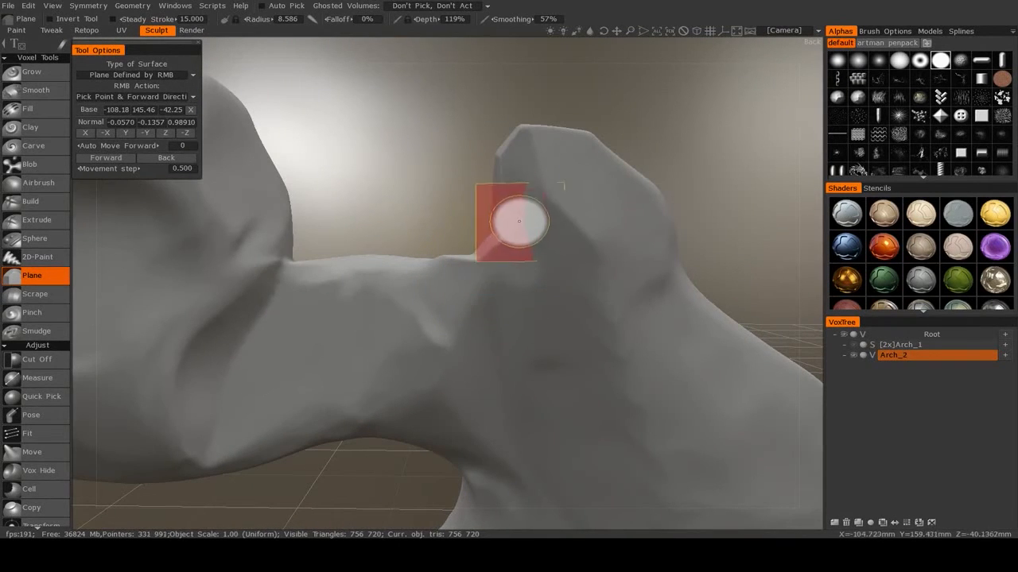
pyautogui.moveTo(518, 154)
pyautogui.keyDown('alt'); pyautogui.mouseDown()
pyautogui.moveTo(519, 184)
pyautogui.moveTo(579, 270)
pyautogui.moveTo(609, 291)
pyautogui.moveTo(563, 304)
pyautogui.mouseUp(); pyautogui.keyUp('alt')
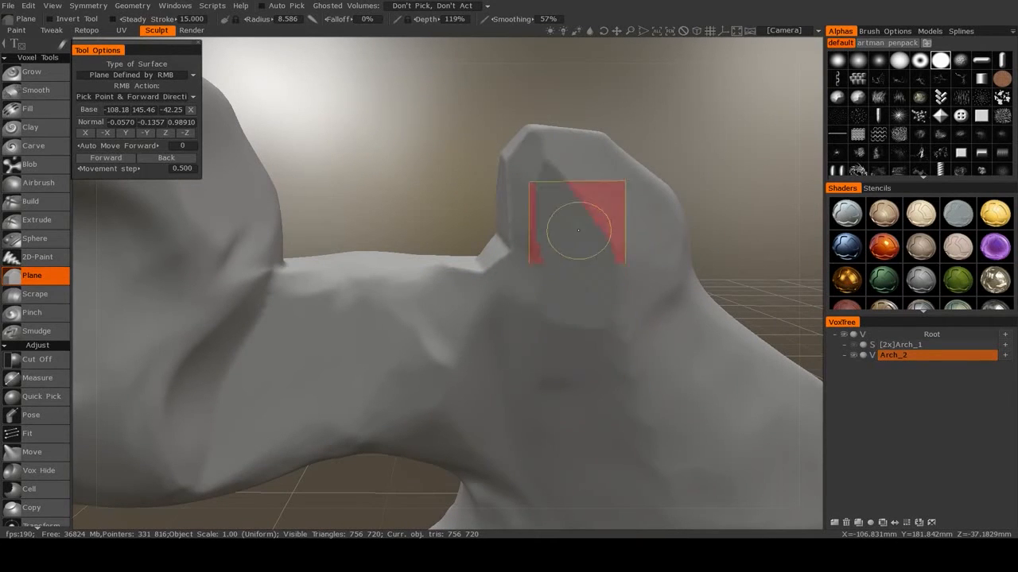
pyautogui.moveTo(567, 220)
pyautogui.keyDown('alt'); pyautogui.mouseDown()
pyautogui.moveTo(530, 267)
pyautogui.moveTo(453, 266)
pyautogui.mouseUp(); pyautogui.keyUp('alt')
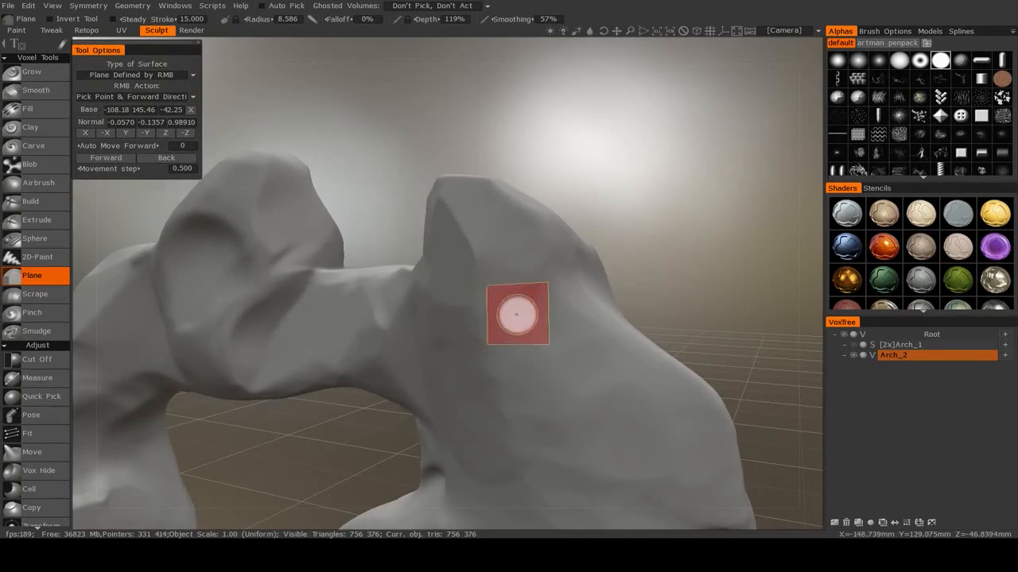
pyautogui.moveTo(514, 314)
pyautogui.keyDown('alt'); pyautogui.mouseDown()
pyautogui.moveTo(416, 295)
pyautogui.moveTo(463, 268)
pyautogui.moveTo(665, 307)
pyautogui.moveTo(443, 218)
pyautogui.mouseUp(); pyautogui.keyUp('alt')
pyautogui.moveTo(561, 315)
pyautogui.keyDown('alt'); pyautogui.mouseDown()
pyautogui.moveTo(474, 323)
pyautogui.moveTo(514, 333)
pyautogui.moveTo(516, 318)
pyautogui.moveTo(454, 336)
pyautogui.moveTo(450, 325)
pyautogui.moveTo(477, 327)
pyautogui.mouseUp(); pyautogui.keyUp('alt')
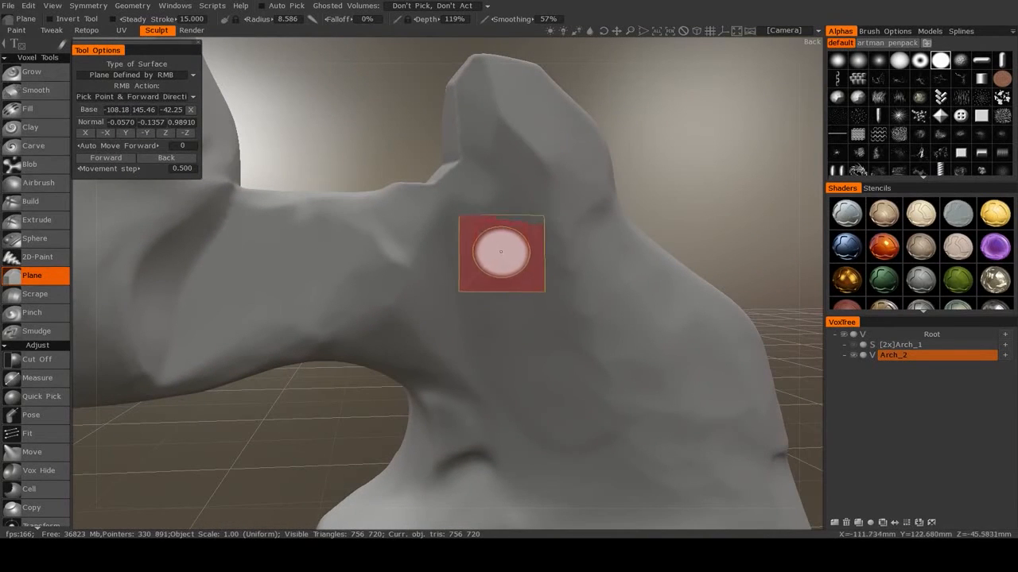
# Try cutting a flat recess down the right-hand tower using planes picked where the bridge meets it.
pyautogui.moveTo(475, 247)
pyautogui.keyDown('alt'); pyautogui.mouseDown()
pyautogui.moveTo(481, 278)
pyautogui.moveTo(465, 232)
pyautogui.moveTo(446, 249)
pyautogui.moveTo(503, 256)
pyautogui.mouseUp(); pyautogui.keyUp('alt')
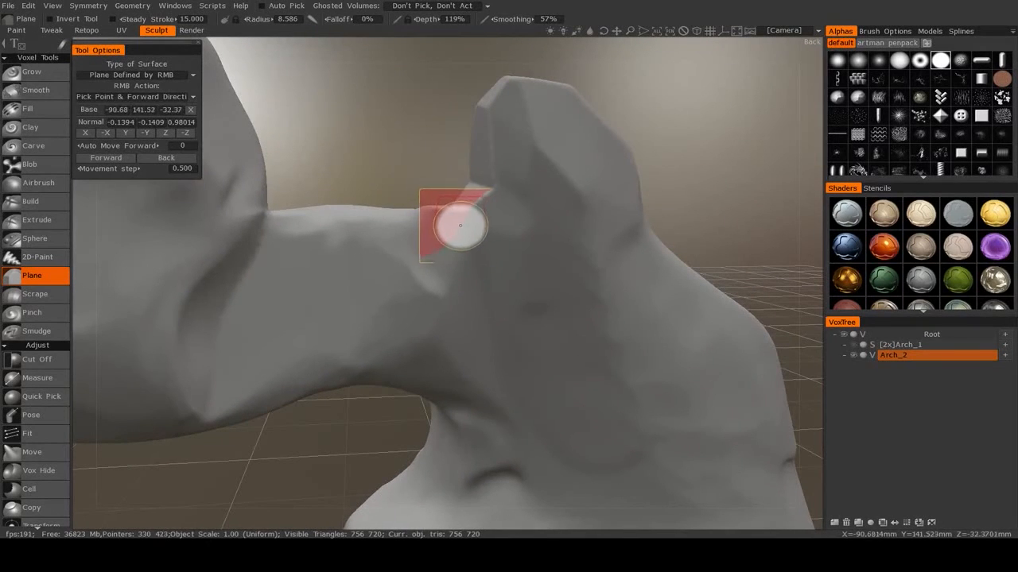
pyautogui.moveTo(471, 223)
pyautogui.keyDown('alt'); pyautogui.mouseDown()
pyautogui.moveTo(493, 262)
pyautogui.moveTo(463, 253)
pyautogui.mouseUp(); pyautogui.keyUp('alt')
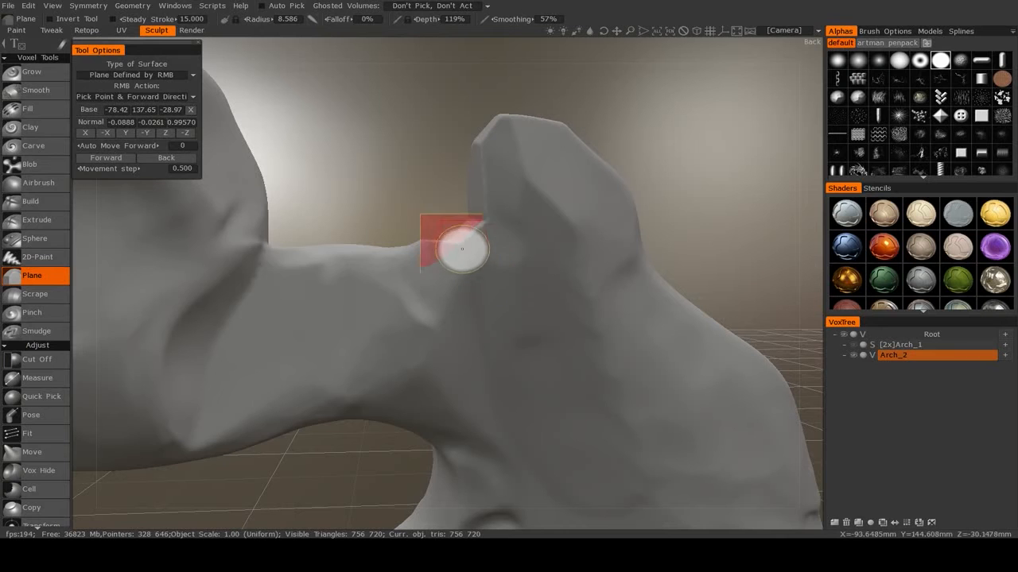
pyautogui.keyDown('alt'); pyautogui.moveTo(470, 256); pyautogui.dragTo(480, 263); pyautogui.keyUp('alt')
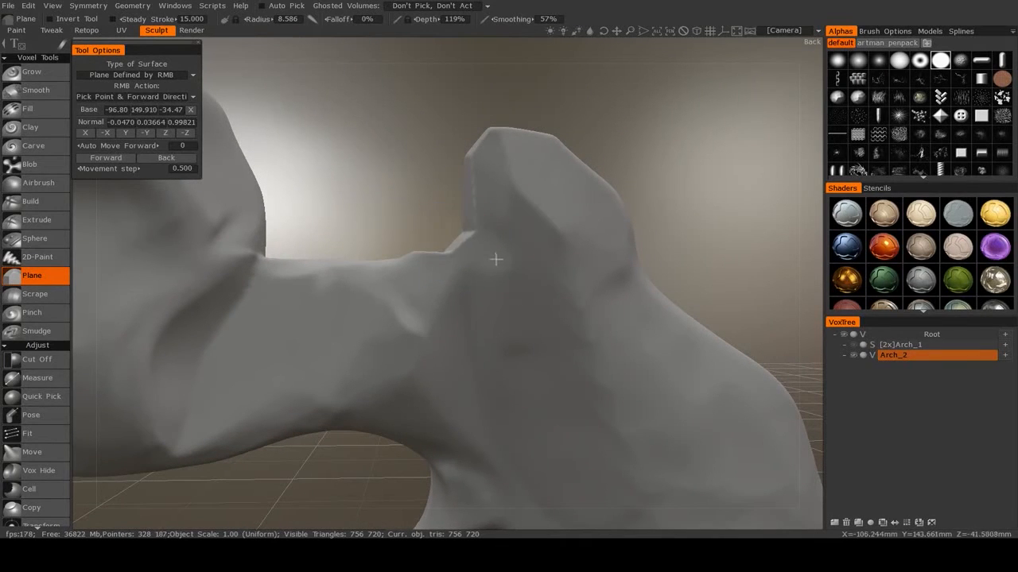
pyautogui.keyDown('alt'); pyautogui.moveTo(495, 260); pyautogui.dragTo(494, 243); pyautogui.keyUp('alt')
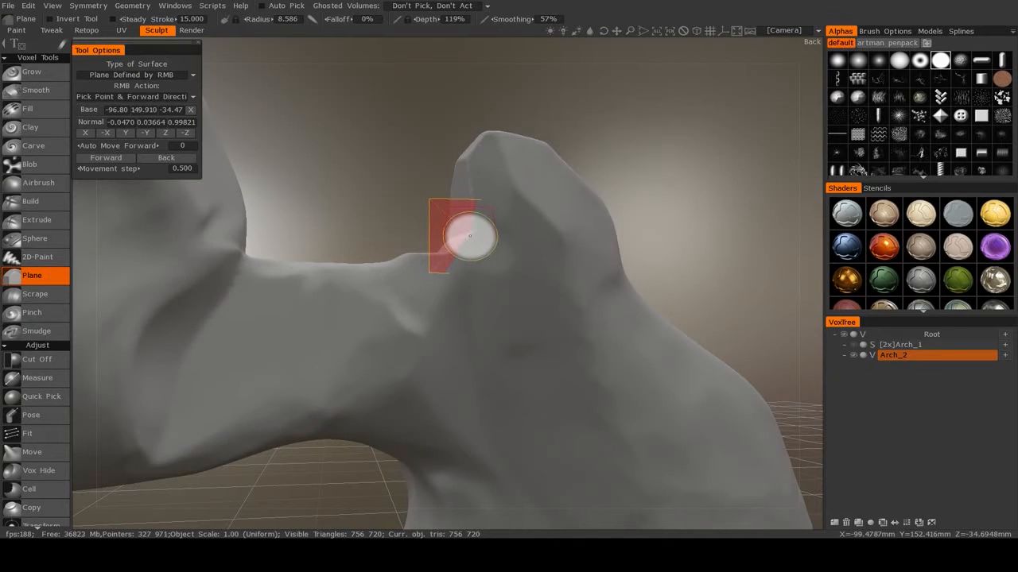
pyautogui.moveTo(474, 257)
pyautogui.keyDown('alt'); pyautogui.mouseDown()
pyautogui.moveTo(493, 307)
pyautogui.moveTo(591, 341)
pyautogui.moveTo(470, 266)
pyautogui.moveTo(500, 220)
pyautogui.mouseUp(); pyautogui.keyUp('alt')
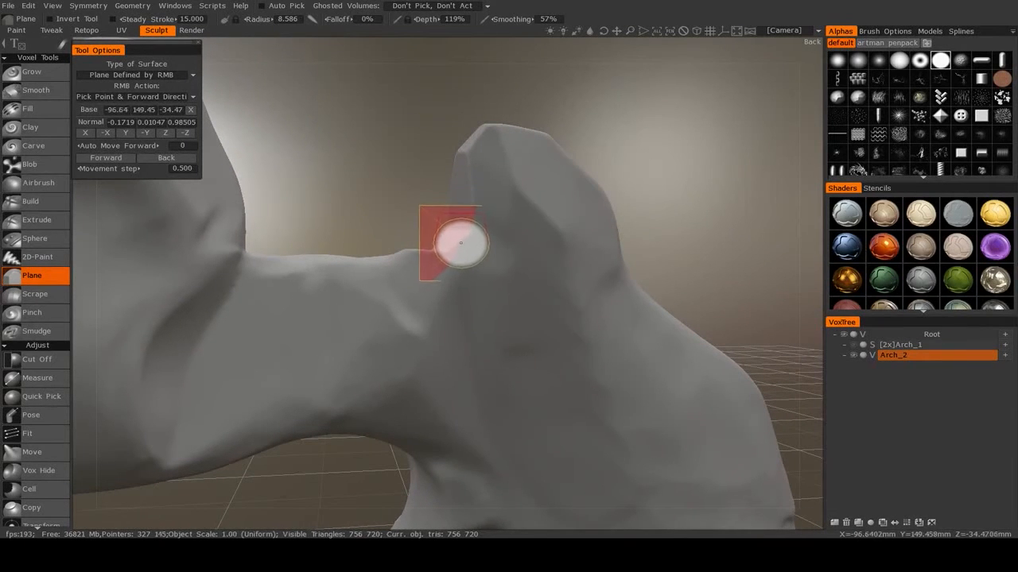
pyautogui.keyDown('alt'); pyautogui.moveTo(500, 329); pyautogui.dragTo(517, 318); pyautogui.keyUp('alt')
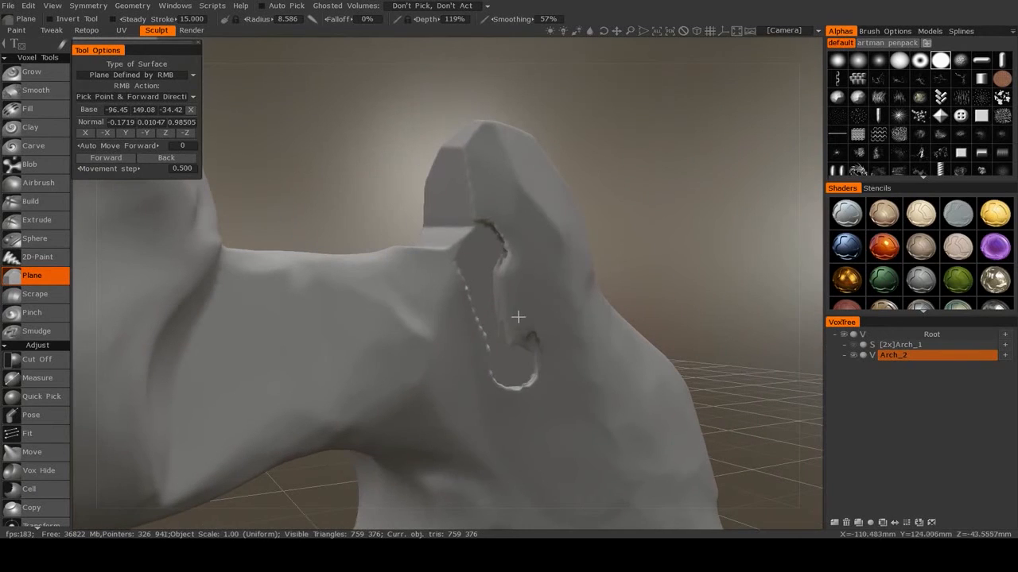
# Try shallower plane cuts on the tower's face with differently angled planes picked near the bridge notch.
pyautogui.moveTo(482, 280)
pyautogui.keyDown('alt'); pyautogui.mouseDown()
pyautogui.moveTo(491, 273)
pyautogui.moveTo(471, 242)
pyautogui.moveTo(485, 239)
pyautogui.moveTo(464, 232)
pyautogui.moveTo(463, 245)
pyautogui.mouseUp(); pyautogui.keyUp('alt')
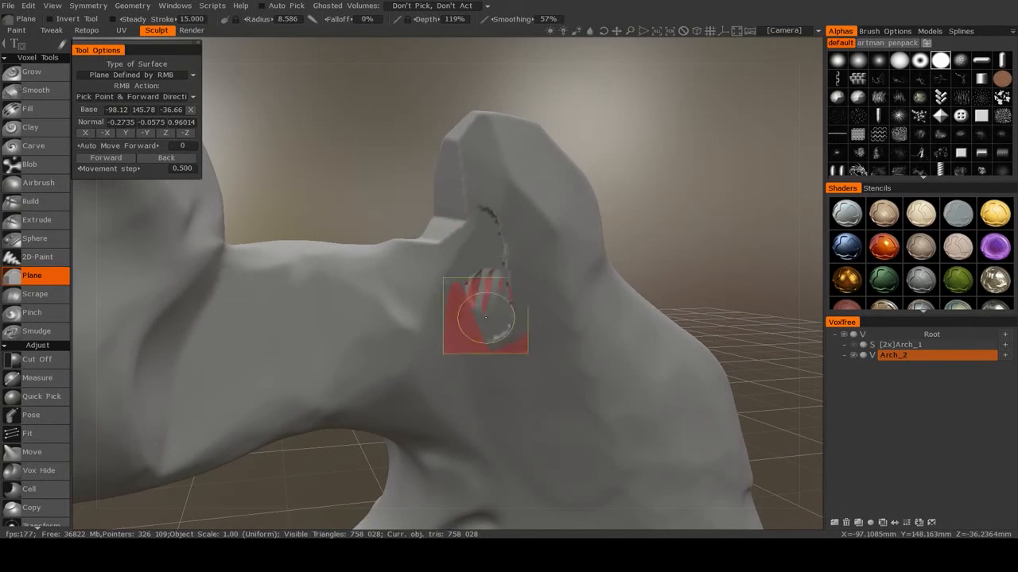
pyautogui.moveTo(485, 317)
pyautogui.mouseDown()
pyautogui.moveTo(461, 276)
pyautogui.moveTo(487, 277)
pyautogui.mouseUp()
pyautogui.moveTo(478, 220)
pyautogui.keyDown('alt'); pyautogui.mouseDown()
pyautogui.moveTo(486, 276)
pyautogui.moveTo(504, 302)
pyautogui.moveTo(490, 283)
pyautogui.mouseUp(); pyautogui.keyUp('alt')
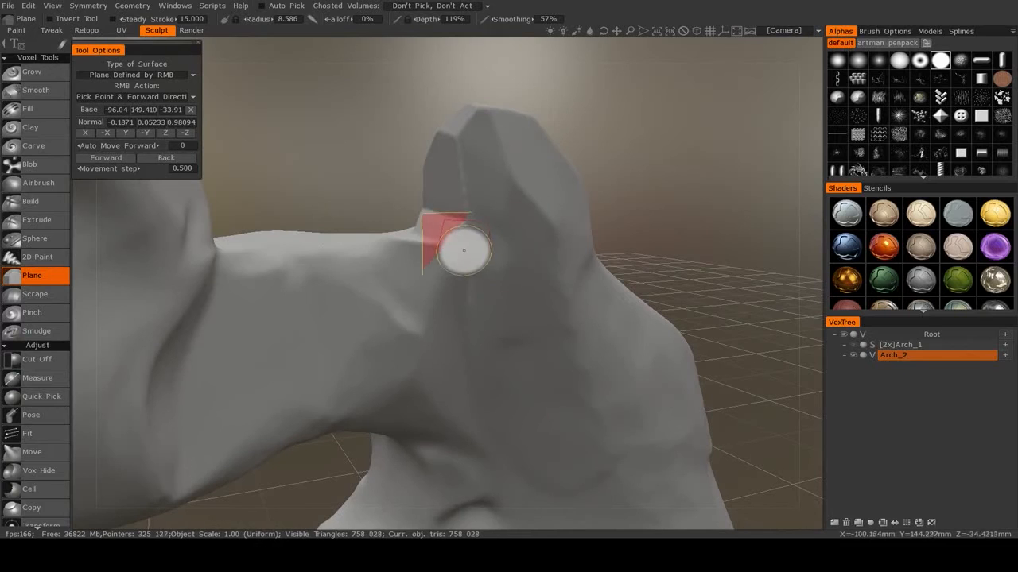
pyautogui.moveTo(460, 248)
pyautogui.keyDown('alt'); pyautogui.mouseDown()
pyautogui.moveTo(464, 262)
pyautogui.moveTo(457, 241)
pyautogui.mouseUp(); pyautogui.keyUp('alt')
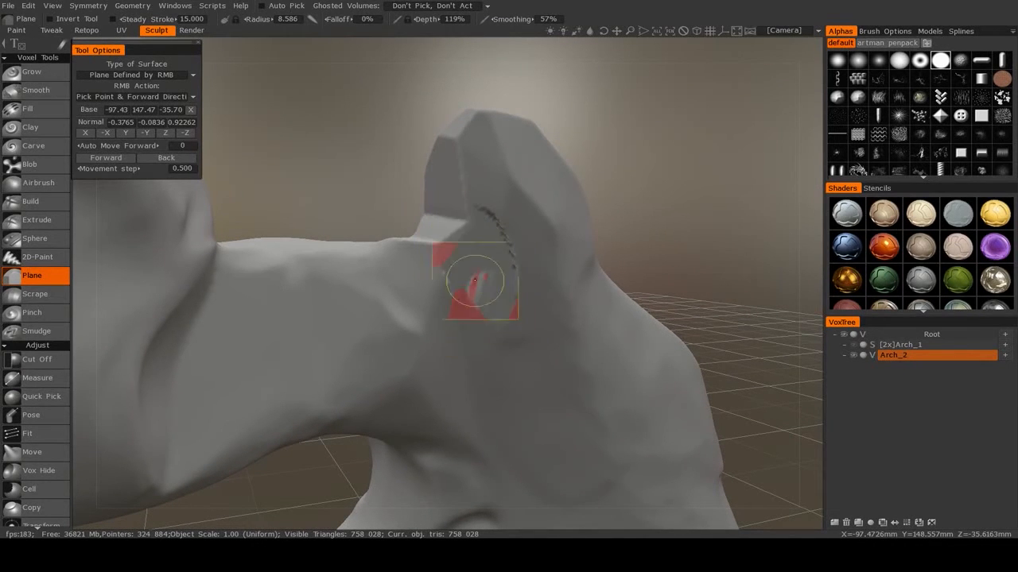
pyautogui.moveTo(469, 277)
pyautogui.keyDown('alt'); pyautogui.mouseDown()
pyautogui.moveTo(464, 263)
pyautogui.moveTo(559, 297)
pyautogui.moveTo(516, 306)
pyautogui.mouseUp(); pyautogui.keyUp('alt')
pyautogui.moveTo(477, 195)
pyautogui.mouseDown()
pyautogui.moveTo(522, 320)
pyautogui.moveTo(473, 184)
pyautogui.moveTo(524, 310)
pyautogui.moveTo(522, 281)
pyautogui.moveTo(498, 286)
pyautogui.moveTo(469, 273)
pyautogui.moveTo(442, 293)
pyautogui.mouseUp()
# Re-pick the plane at the notch between bridge and tower and cut a long flat recess down the tower's face.
pyautogui.rightClick(436, 275)
pyautogui.moveTo(613, 273)
pyautogui.keyDown('alt'); pyautogui.mouseDown()
pyautogui.moveTo(470, 268)
pyautogui.moveTo(466, 288)
pyautogui.moveTo(479, 312)
pyautogui.mouseUp(); pyautogui.keyUp('alt')
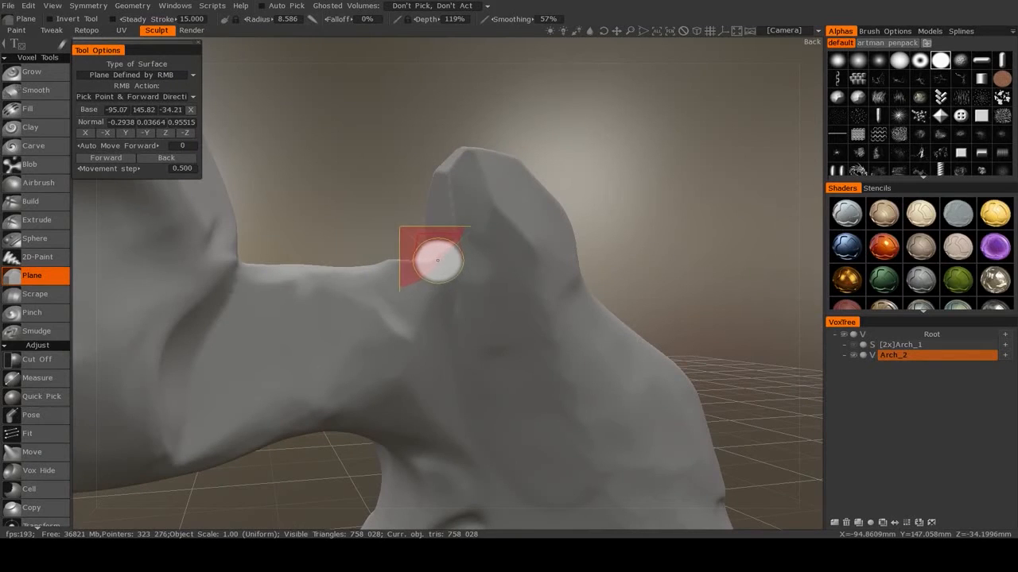
pyautogui.moveTo(470, 328); pyautogui.dragTo(477, 350)
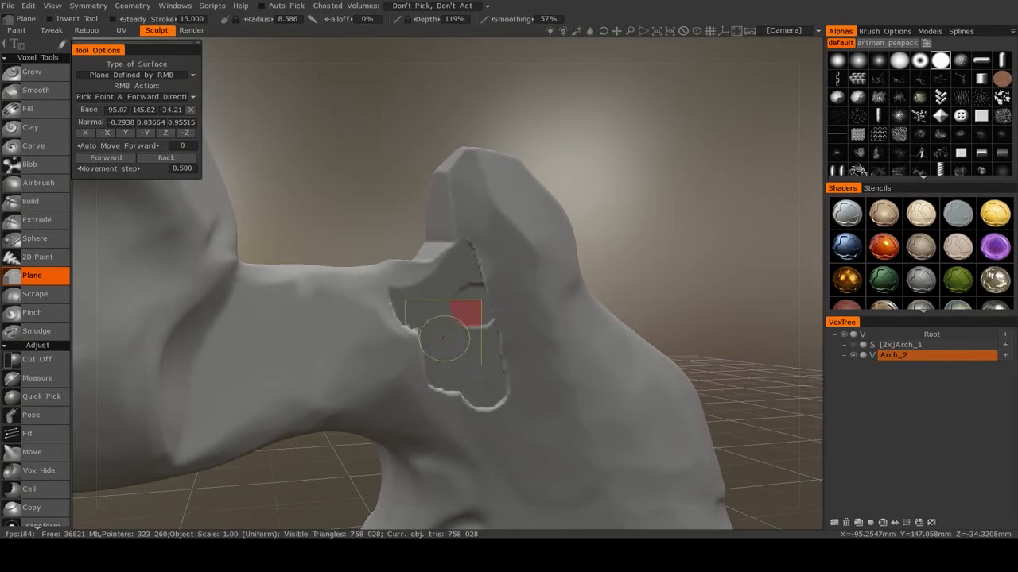
pyautogui.moveTo(443, 338)
pyautogui.mouseDown()
pyautogui.moveTo(479, 382)
pyautogui.moveTo(483, 420)
pyautogui.moveTo(480, 405)
pyautogui.moveTo(513, 368)
pyautogui.moveTo(564, 334)
pyautogui.mouseUp()
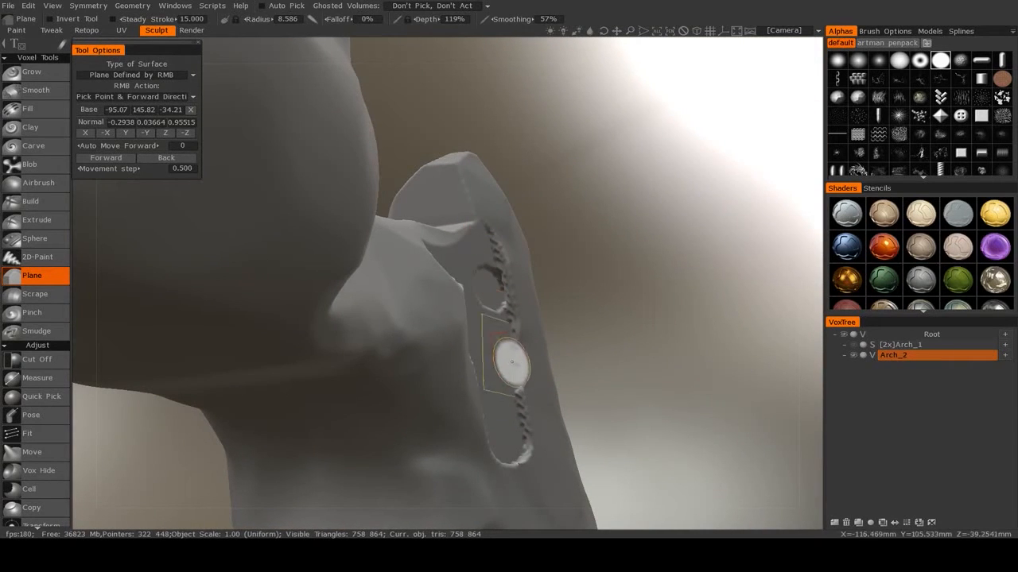
# Smooth the jagged edge of the plane-cut recess near the top of the bridge junction.
pyautogui.moveTo(511, 362)
pyautogui.keyDown('alt'); pyautogui.mouseDown()
pyautogui.moveTo(488, 287)
pyautogui.moveTo(495, 275)
pyautogui.moveTo(557, 329)
pyautogui.moveTo(506, 313)
pyautogui.moveTo(465, 206)
pyautogui.mouseUp(); pyautogui.keyUp('alt')
pyautogui.keyDown('shift'); pyautogui.moveTo(484, 450); pyautogui.dragTo(497, 318); pyautogui.keyUp('shift')
pyautogui.moveTo(497, 318)
pyautogui.keyDown('alt'); pyautogui.mouseDown()
pyautogui.moveTo(498, 270)
pyautogui.moveTo(495, 288)
pyautogui.mouseUp(); pyautogui.keyUp('alt')
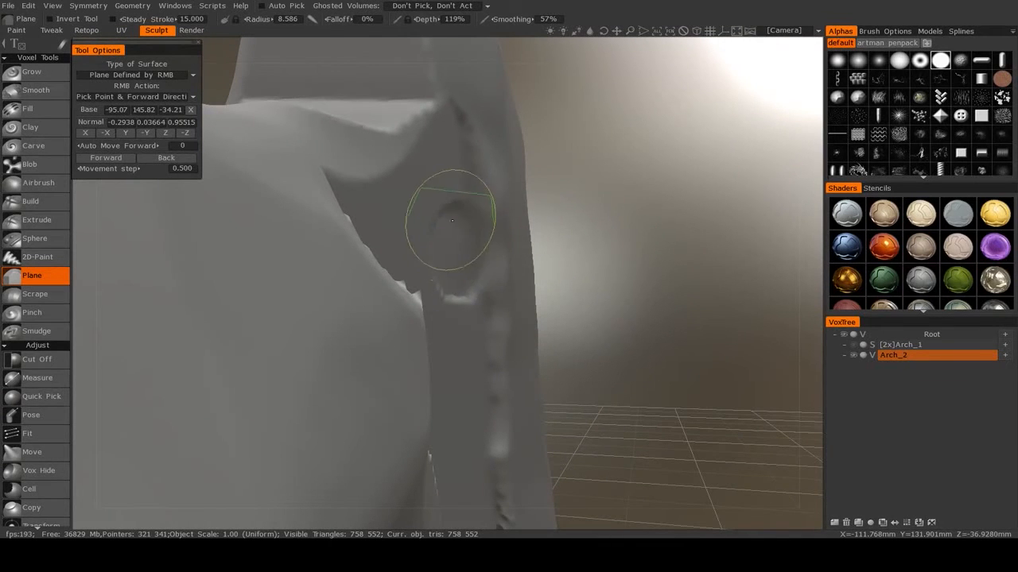
# Smooth the recess's edge on the tower side and pick a new plane at its jagged bridge-side edge.
pyautogui.moveTo(496, 370)
pyautogui.keyDown('alt'); pyautogui.mouseDown()
pyautogui.moveTo(445, 365)
pyautogui.moveTo(483, 273)
pyautogui.moveTo(504, 302)
pyautogui.moveTo(454, 295)
pyautogui.moveTo(433, 311)
pyautogui.mouseUp(); pyautogui.keyUp('alt')
pyautogui.keyDown('alt'); pyautogui.moveTo(492, 302); pyautogui.dragTo(514, 250); pyautogui.keyUp('alt')
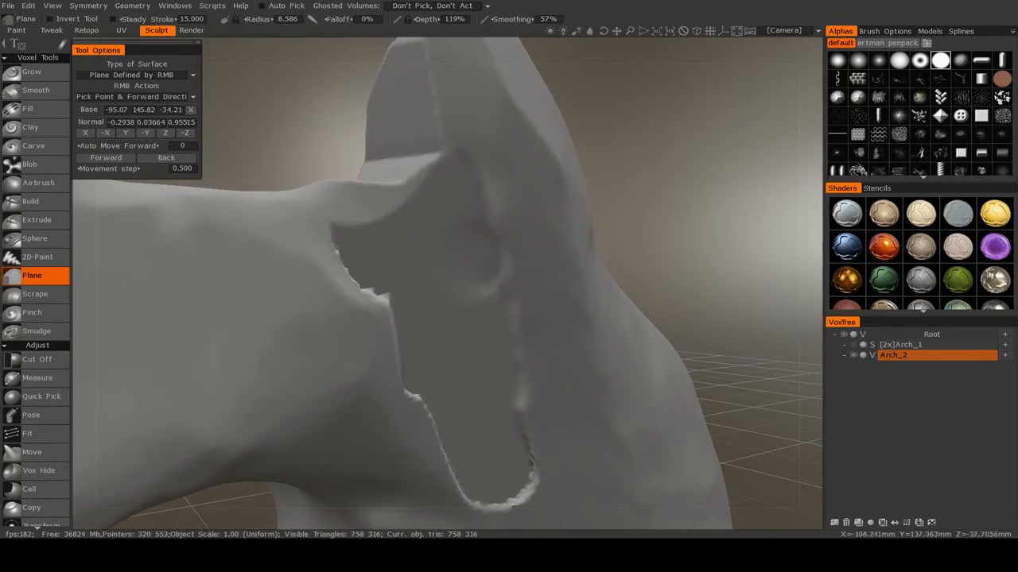
pyautogui.keyDown('alt'); pyautogui.moveTo(474, 158); pyautogui.dragTo(495, 155); pyautogui.keyUp('alt')
pyautogui.keyDown('alt'); pyautogui.moveTo(525, 400); pyautogui.dragTo(513, 273, button='middle'); pyautogui.keyUp('alt')
pyautogui.moveTo(513, 273)
pyautogui.keyDown('alt'); pyautogui.mouseDown()
pyautogui.moveTo(459, 301)
pyautogui.moveTo(411, 357)
pyautogui.moveTo(517, 314)
pyautogui.moveTo(521, 290)
pyautogui.moveTo(536, 284)
pyautogui.moveTo(494, 265)
pyautogui.moveTo(390, 364)
pyautogui.mouseUp(); pyautogui.keyUp('alt')
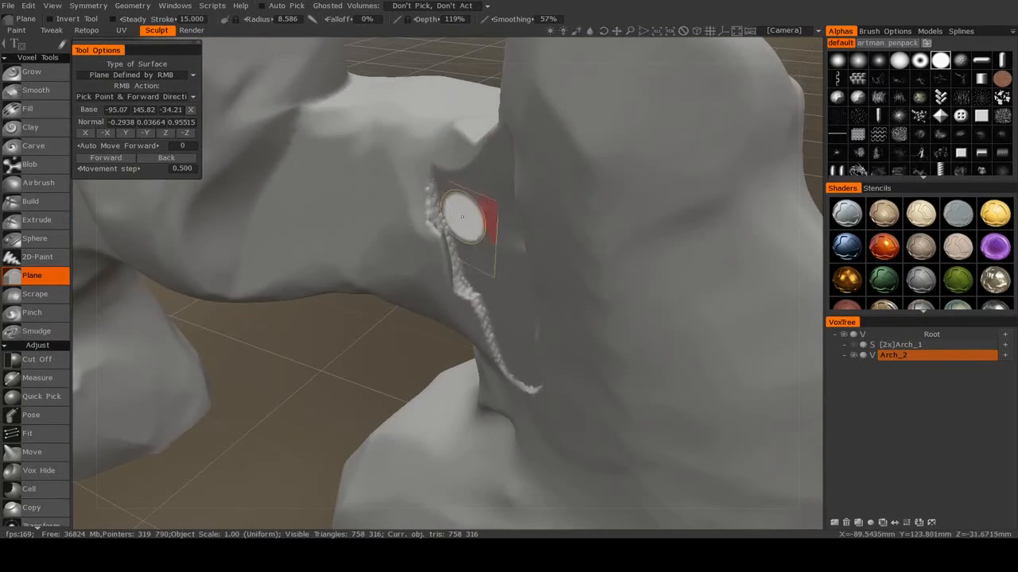
pyautogui.moveTo(462, 217)
pyautogui.keyDown('alt'); pyautogui.mouseDown()
pyautogui.moveTo(390, 243)
pyautogui.moveTo(438, 294)
pyautogui.mouseUp(); pyautogui.keyUp('alt')
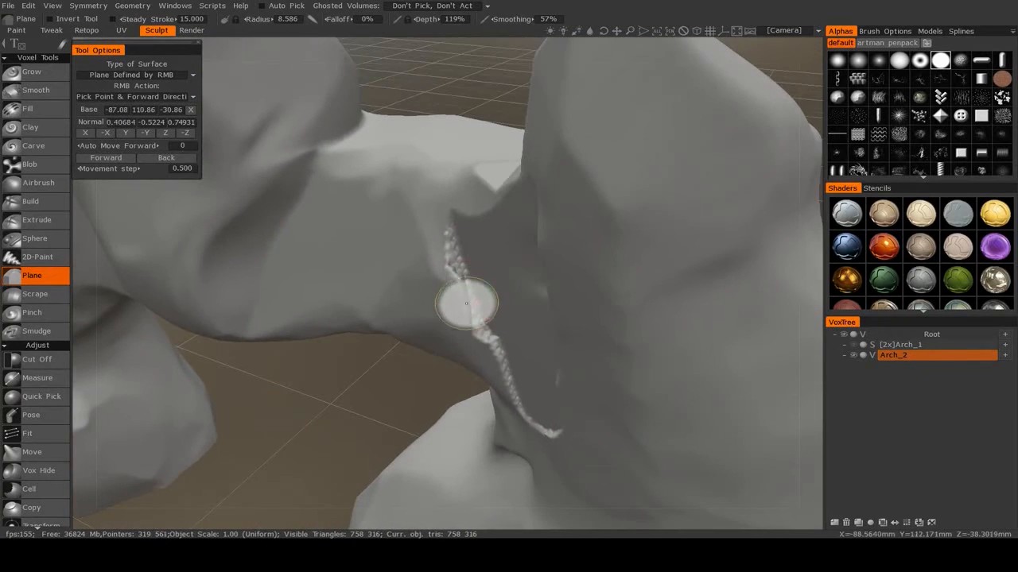
# Blend away the jagged bridge-side edge and lower end of the tower recess with the Fill tool.
pyautogui.click(35, 109)
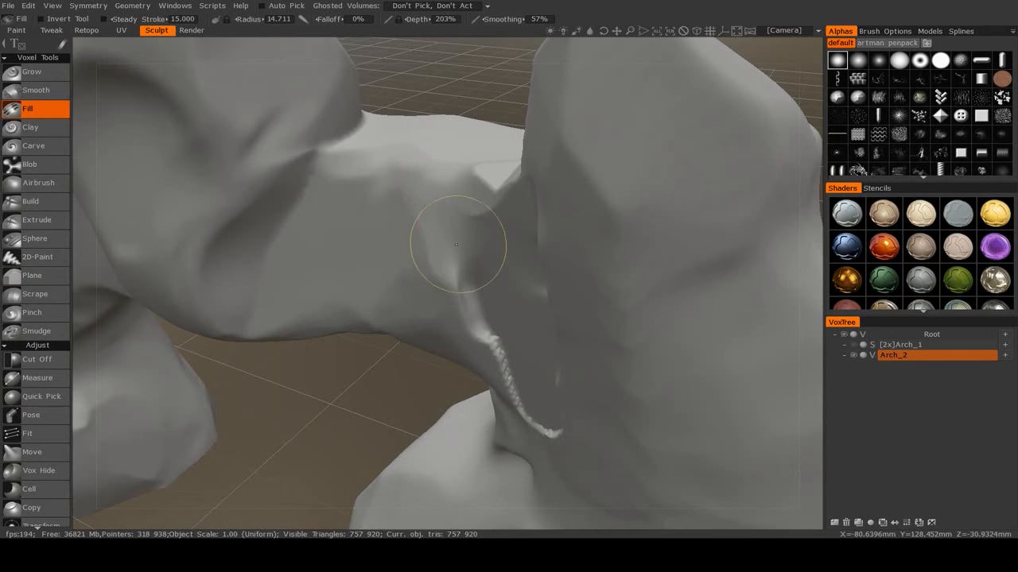
pyautogui.moveTo(505, 385); pyautogui.dragTo(501, 379)
pyautogui.keyDown('alt'); pyautogui.moveTo(501, 379); pyautogui.dragTo(524, 347); pyautogui.keyUp('alt')
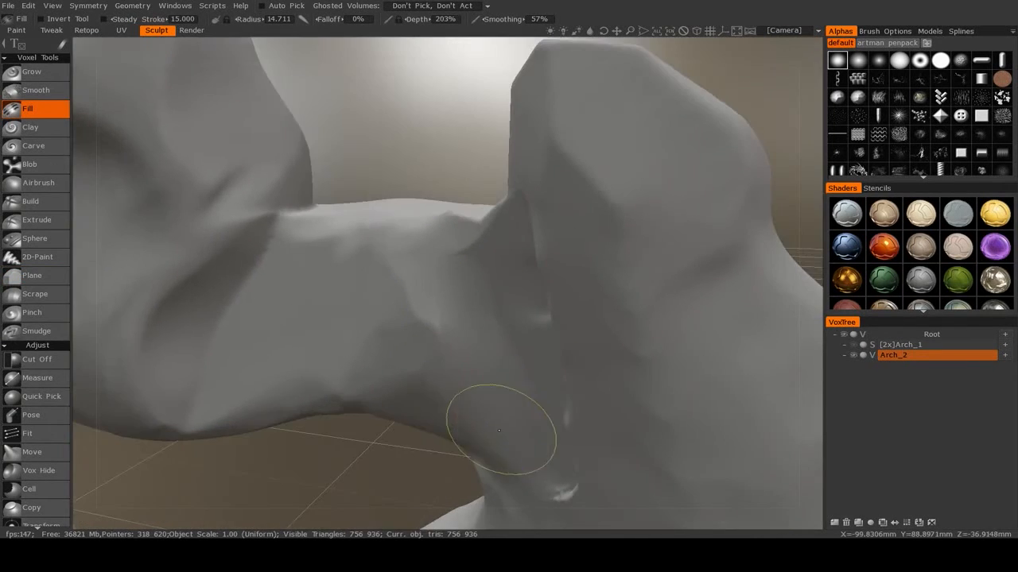
pyautogui.moveTo(518, 442); pyautogui.dragTo(477, 278)
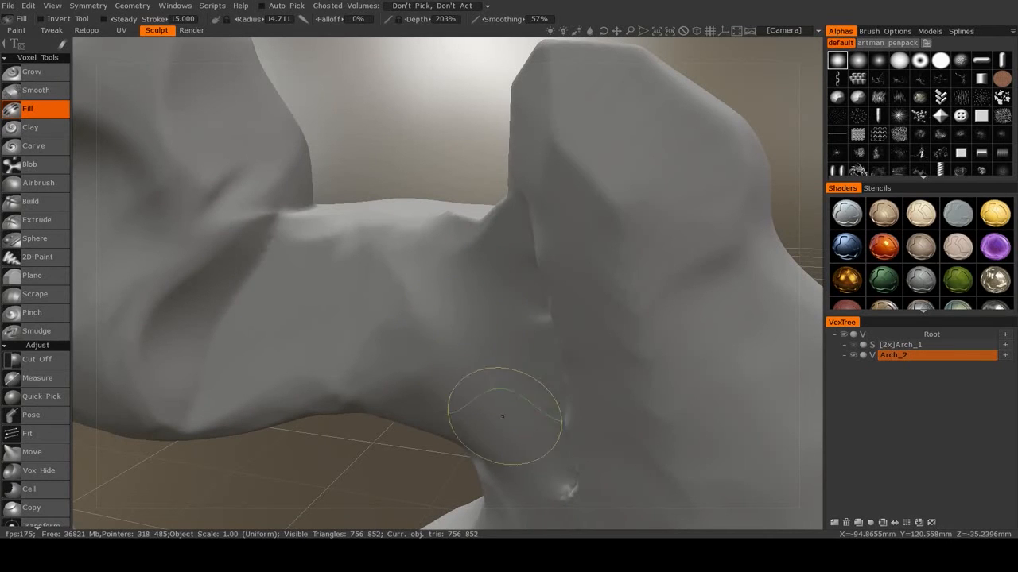
pyautogui.keyDown('alt'); pyautogui.moveTo(516, 449); pyautogui.dragTo(601, 418); pyautogui.keyUp('alt')
pyautogui.keyDown('alt'); pyautogui.moveTo(602, 418); pyautogui.dragTo(581, 374, button='middle'); pyautogui.keyUp('alt')
pyautogui.moveTo(581, 374); pyautogui.dragTo(567, 459)
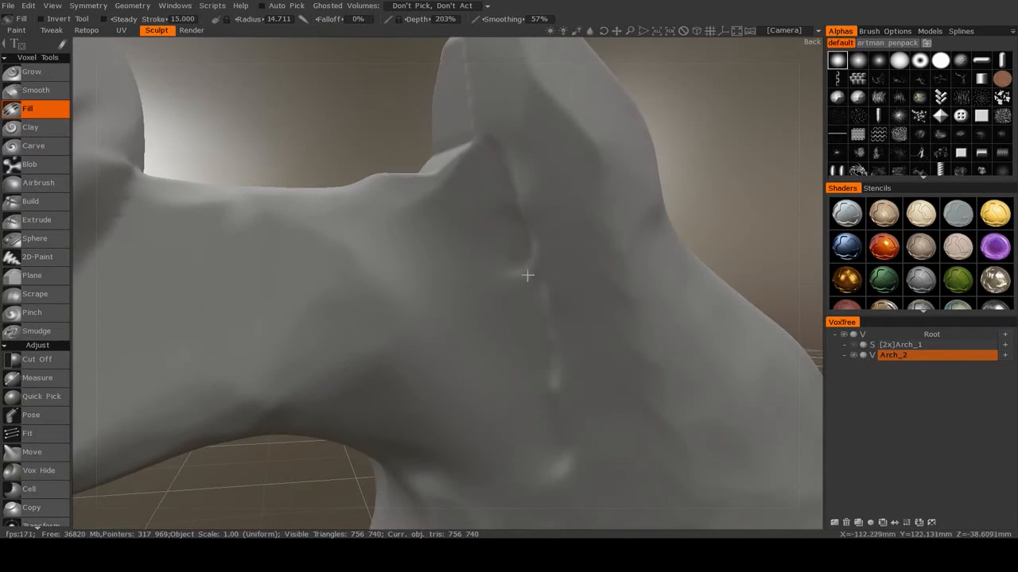
# Pick a plane below the bridge junction with the Plane tool and cut a flat facet down the leg's inner side.
pyautogui.keyDown('alt'); pyautogui.moveTo(528, 275); pyautogui.dragTo(441, 281, button='right'); pyautogui.keyUp('alt')
pyautogui.click(49, 311)
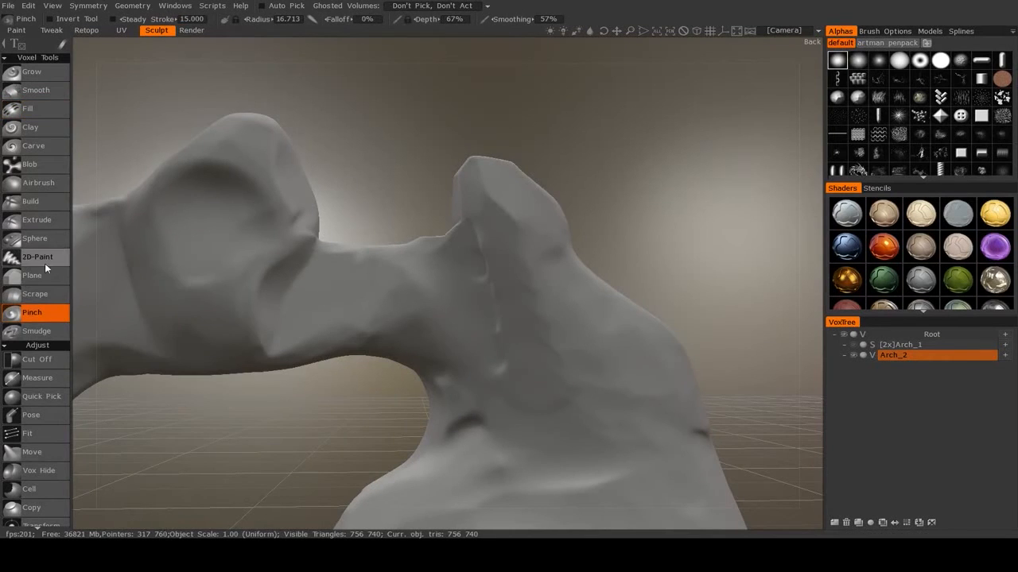
pyautogui.click(39, 276)
pyautogui.scroll(5, 502, 298)
pyautogui.keyDown('alt'); pyautogui.moveTo(506, 300); pyautogui.dragTo(450, 291); pyautogui.keyUp('alt')
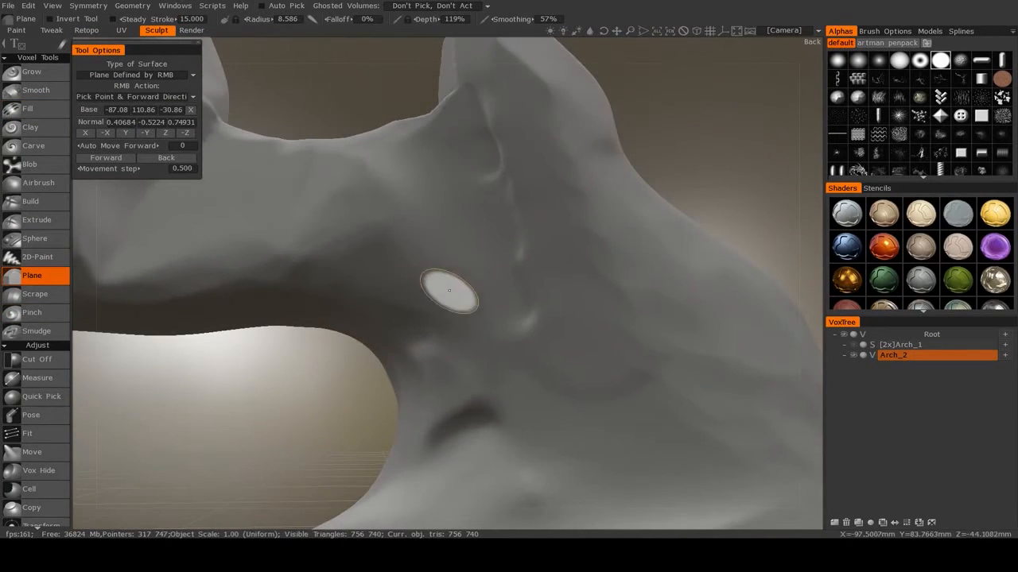
pyautogui.moveTo(417, 290); pyautogui.dragTo(408, 288, button='right')
pyautogui.moveTo(409, 288)
pyautogui.mouseDown()
pyautogui.moveTo(394, 264)
pyautogui.moveTo(374, 261)
pyautogui.moveTo(386, 198)
pyautogui.moveTo(363, 200)
pyautogui.moveTo(445, 326)
pyautogui.moveTo(440, 423)
pyautogui.moveTo(374, 471)
pyautogui.mouseUp()
pyautogui.moveTo(386, 395)
pyautogui.keyDown('alt'); pyautogui.mouseDown()
pyautogui.moveTo(499, 390)
pyautogui.moveTo(469, 334)
pyautogui.mouseUp(); pyautogui.keyUp('alt')
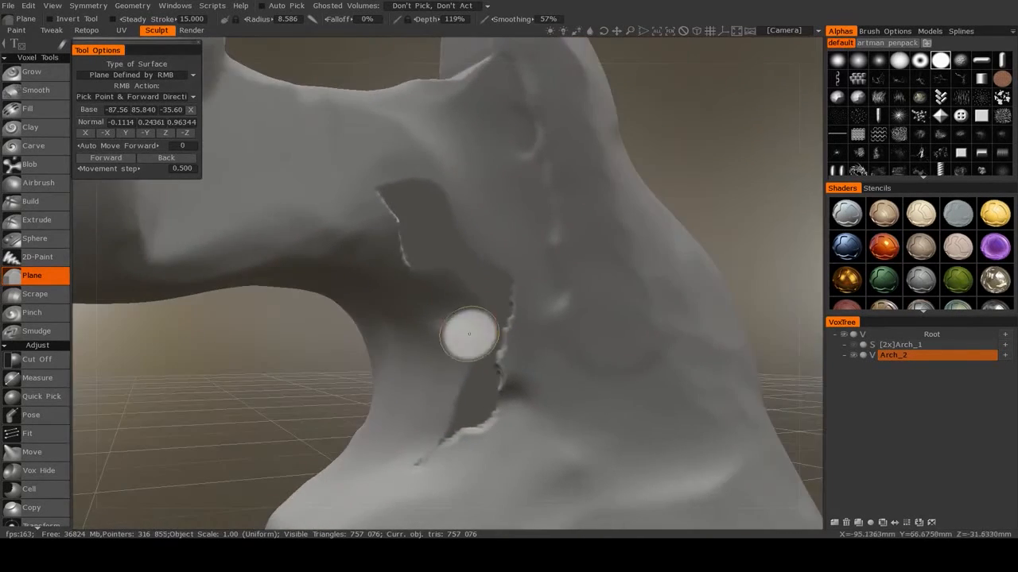
# Pick a plane on the bridge's end, cut a flat facet up to the top of the tower junction and smooth its rough edge.
pyautogui.moveTo(480, 284)
pyautogui.keyDown('alt'); pyautogui.mouseDown()
pyautogui.moveTo(541, 318)
pyautogui.moveTo(503, 286)
pyautogui.moveTo(427, 352)
pyautogui.moveTo(457, 272)
pyautogui.moveTo(488, 231)
pyautogui.moveTo(479, 293)
pyautogui.moveTo(511, 318)
pyautogui.moveTo(518, 345)
pyautogui.mouseUp(); pyautogui.keyUp('alt')
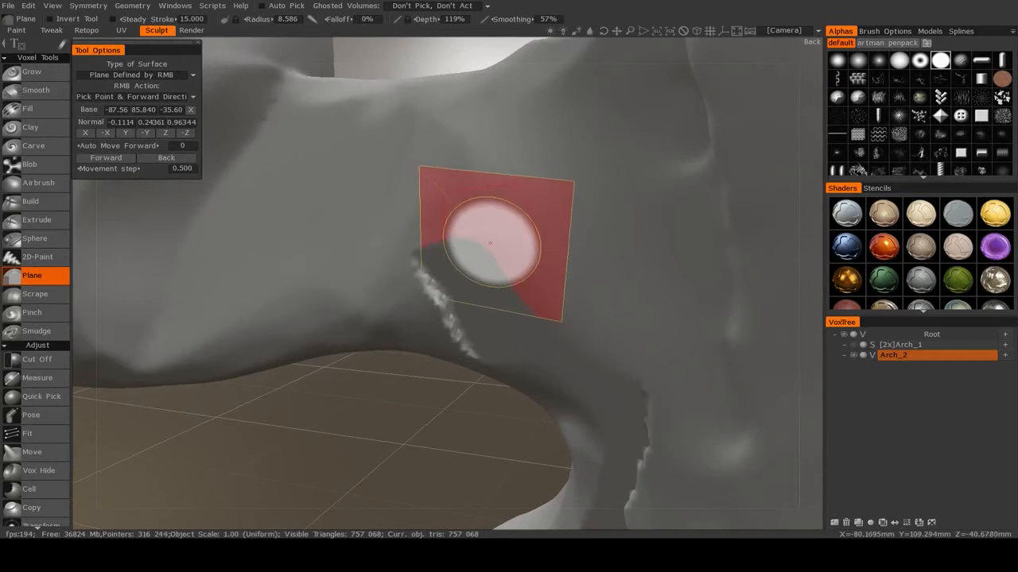
pyautogui.moveTo(489, 242)
pyautogui.keyDown('alt'); pyautogui.mouseDown()
pyautogui.moveTo(450, 154)
pyautogui.moveTo(499, 128)
pyautogui.moveTo(510, 97)
pyautogui.mouseUp(); pyautogui.keyUp('alt')
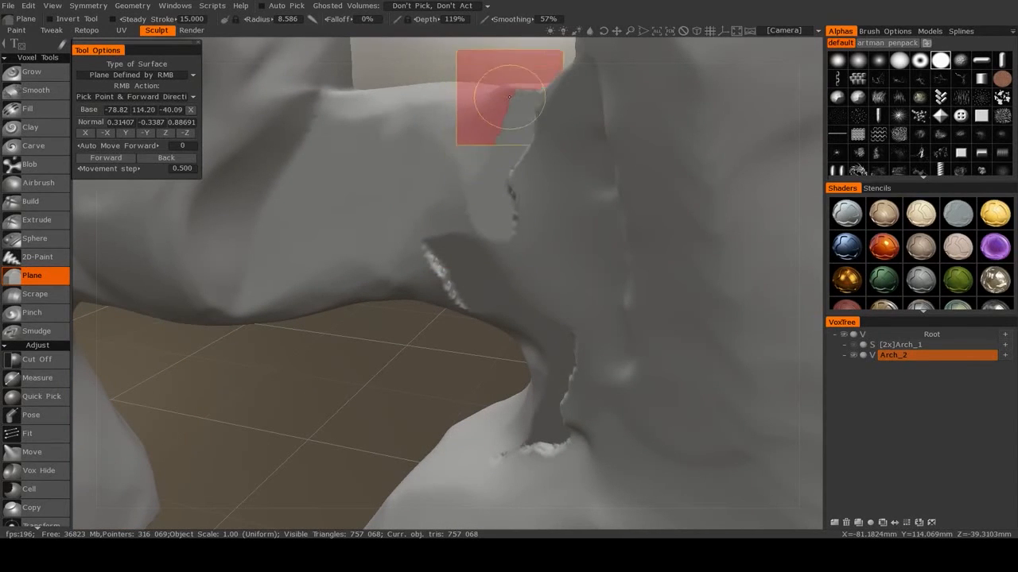
pyautogui.keyDown('alt'); pyautogui.moveTo(454, 170); pyautogui.dragTo(521, 233); pyautogui.keyUp('alt')
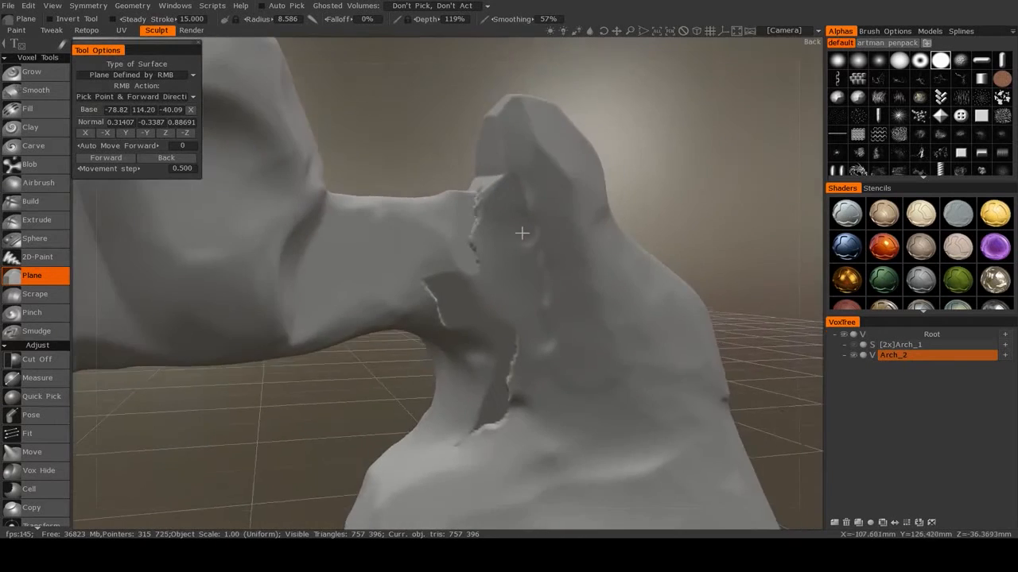
pyautogui.moveTo(521, 233)
pyautogui.keyDown('alt'); pyautogui.mouseDown(button='right')
pyautogui.moveTo(532, 243)
pyautogui.moveTo(521, 206)
pyautogui.mouseUp(button='right'); pyautogui.keyUp('alt')
pyautogui.keyDown('alt'); pyautogui.moveTo(518, 154); pyautogui.dragTo(483, 217); pyautogui.keyUp('alt')
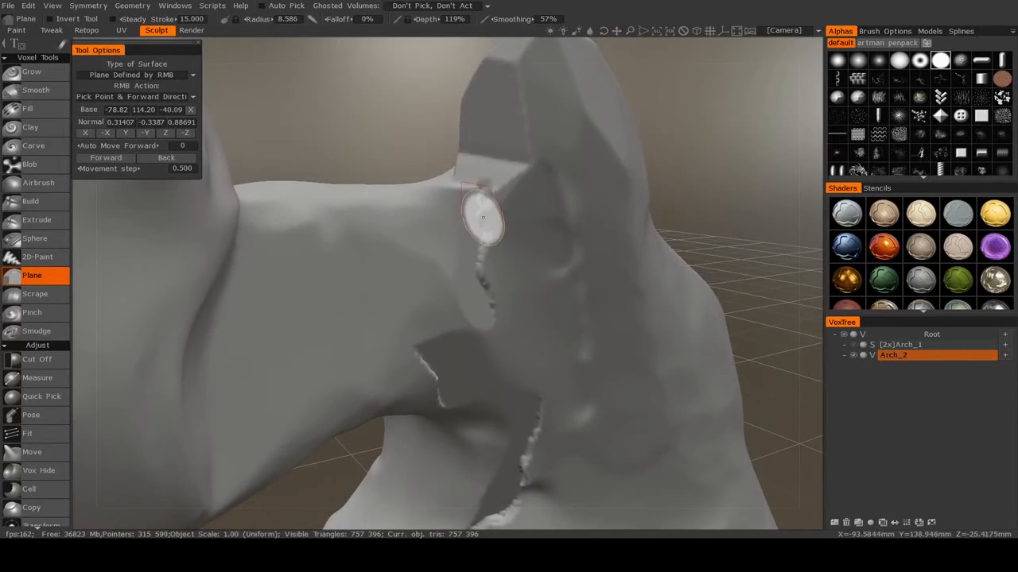
pyautogui.moveTo(445, 316)
pyautogui.keyDown('alt'); pyautogui.mouseDown()
pyautogui.moveTo(432, 299)
pyautogui.moveTo(434, 240)
pyautogui.moveTo(457, 292)
pyautogui.mouseUp(); pyautogui.keyUp('alt')
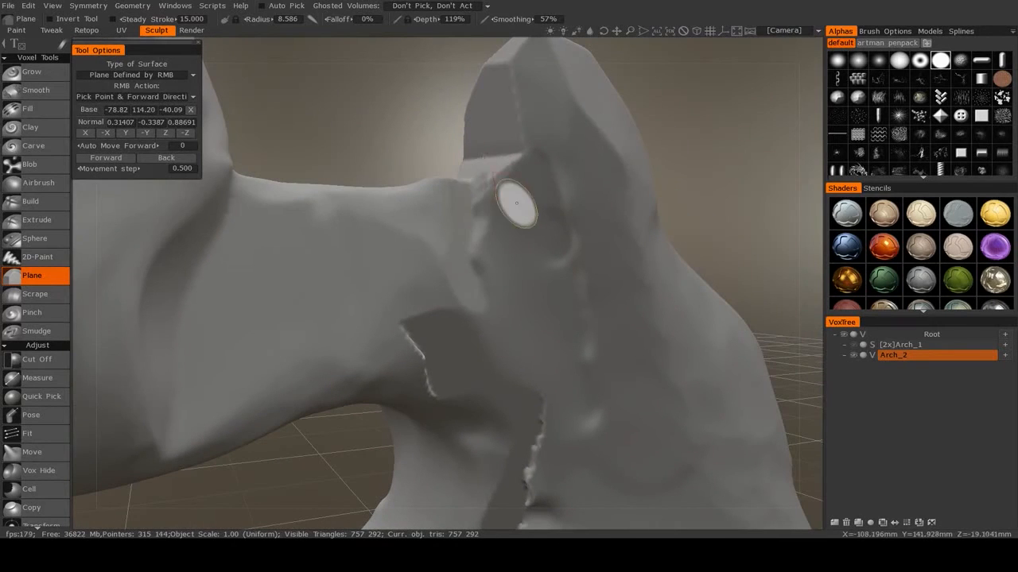
# Sharpen the edges of the junction recess and the inner-leg facets with the Pinch tool.
pyautogui.click(32, 314)
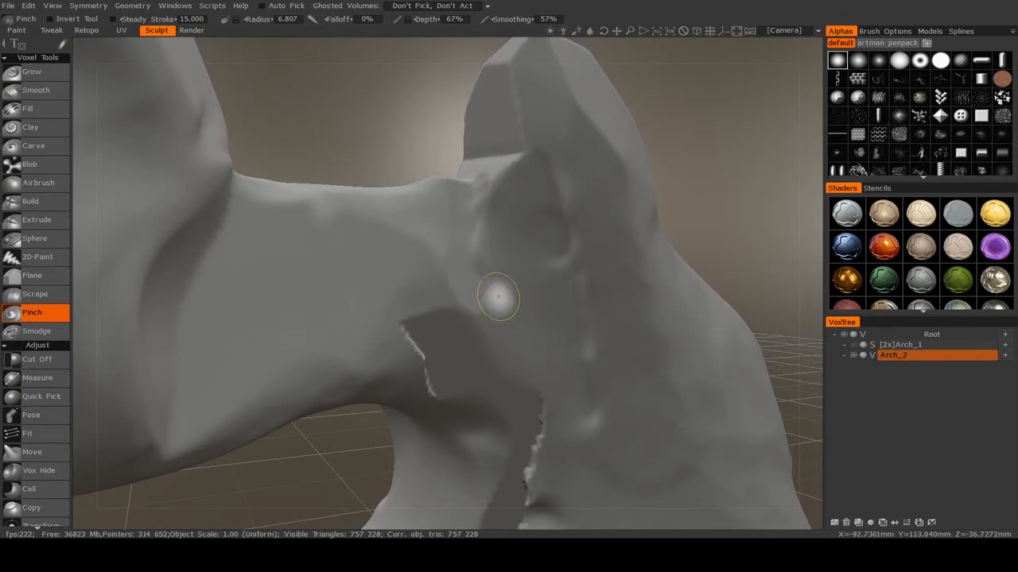
pyautogui.moveTo(556, 239)
pyautogui.mouseDown()
pyautogui.moveTo(651, 211)
pyautogui.moveTo(652, 221)
pyautogui.mouseUp()
pyautogui.moveTo(458, 296)
pyautogui.keyDown('alt'); pyautogui.mouseDown()
pyautogui.moveTo(436, 302)
pyautogui.moveTo(414, 334)
pyautogui.moveTo(463, 299)
pyautogui.mouseUp(); pyautogui.keyUp('alt')
pyautogui.keyDown('alt'); pyautogui.moveTo(463, 300); pyautogui.dragTo(491, 271, button='right'); pyautogui.keyUp('alt')
pyautogui.moveTo(517, 312)
pyautogui.keyDown('alt'); pyautogui.mouseDown()
pyautogui.moveTo(527, 316)
pyautogui.moveTo(554, 263)
pyautogui.moveTo(577, 283)
pyautogui.moveTo(579, 246)
pyautogui.moveTo(463, 404)
pyautogui.mouseUp(); pyautogui.keyUp('alt')
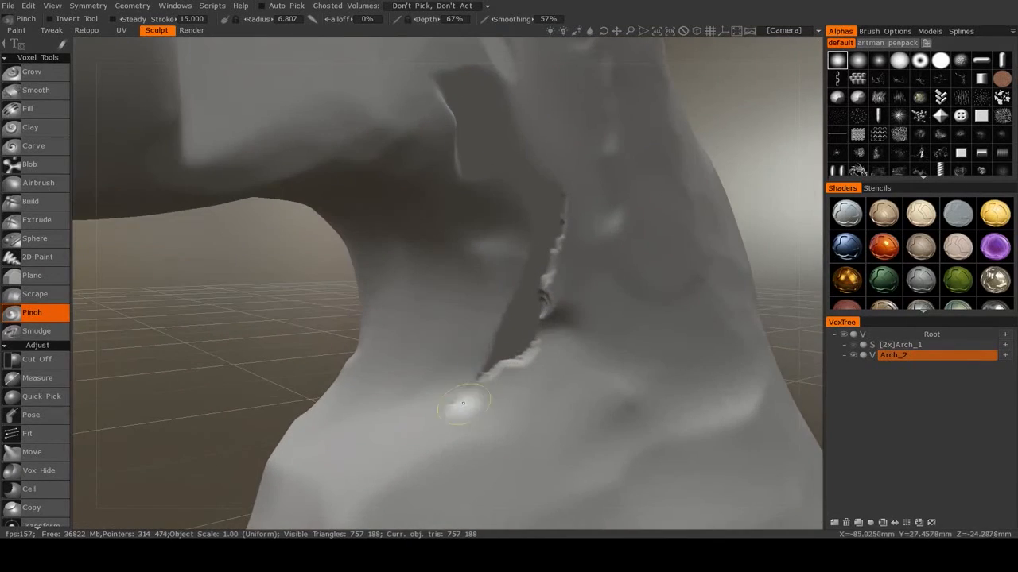
# Pick planes on the leg with the Plane tool and cut a narrow recess diagonally across it above the bulging base.
pyautogui.moveTo(463, 404)
pyautogui.keyDown('alt'); pyautogui.mouseDown(button='right')
pyautogui.moveTo(214, 294)
pyautogui.moveTo(261, 248)
pyautogui.mouseUp(button='right'); pyautogui.keyUp('alt')
pyautogui.click(36, 275)
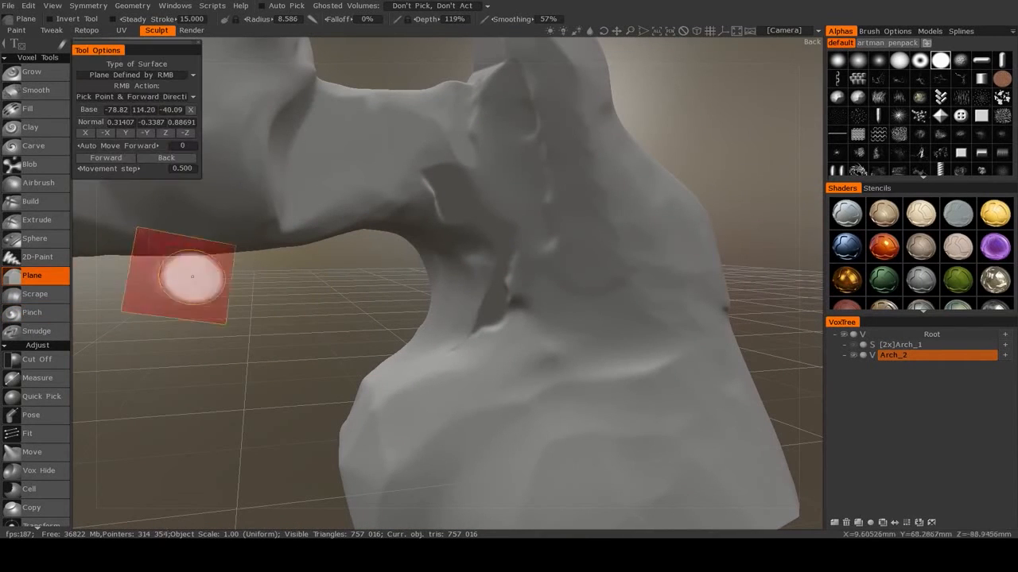
pyautogui.moveTo(193, 277)
pyautogui.keyDown('alt'); pyautogui.mouseDown()
pyautogui.moveTo(572, 297)
pyautogui.moveTo(511, 283)
pyautogui.moveTo(493, 255)
pyautogui.moveTo(468, 253)
pyautogui.moveTo(473, 245)
pyautogui.mouseUp(); pyautogui.keyUp('alt')
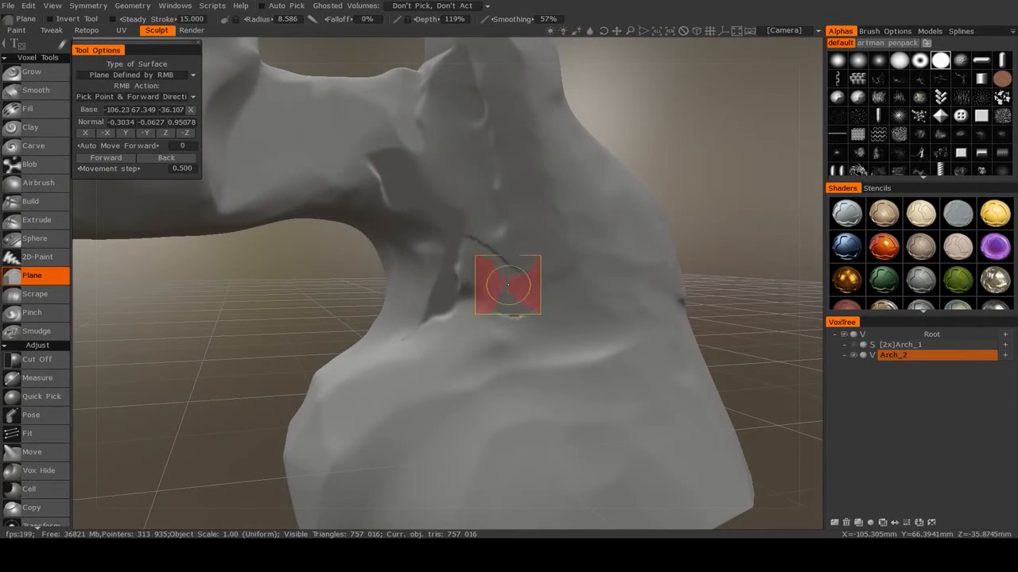
pyautogui.keyDown('alt'); pyautogui.moveTo(507, 285); pyautogui.dragTo(501, 276); pyautogui.keyUp('alt')
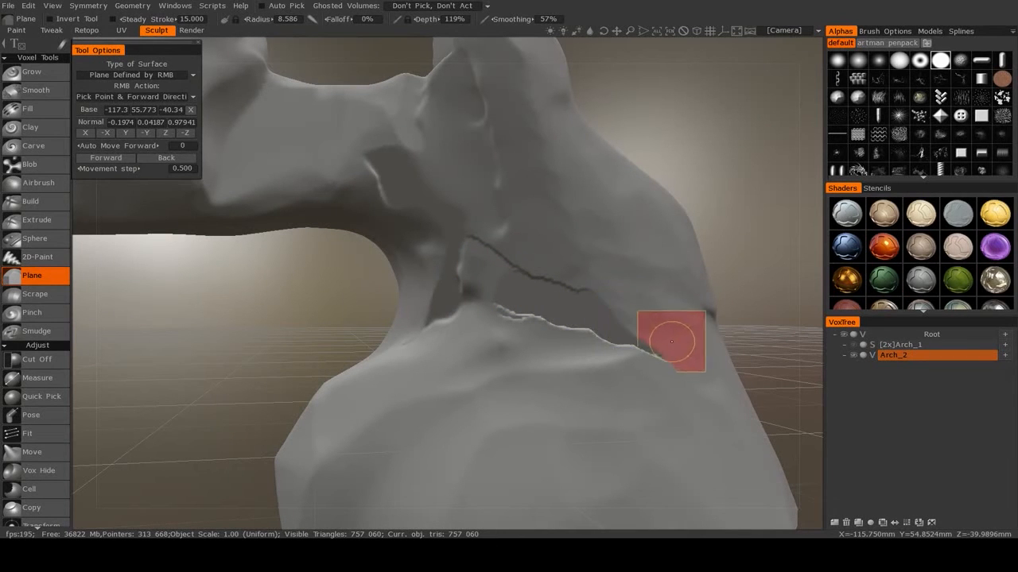
# Cut an adjoining flat facet along the diagonal crevice toward the leg's outer side, using newly picked, differently angled planes.
pyautogui.moveTo(727, 382)
pyautogui.keyDown('alt'); pyautogui.mouseDown()
pyautogui.moveTo(667, 365)
pyautogui.moveTo(549, 299)
pyautogui.moveTo(561, 294)
pyautogui.moveTo(548, 304)
pyautogui.mouseUp(); pyautogui.keyUp('alt')
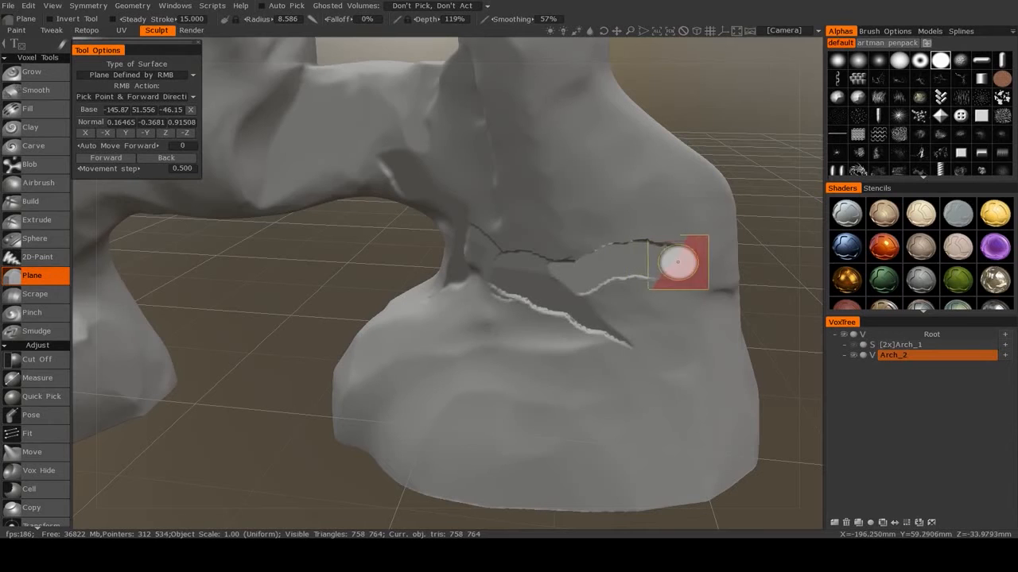
pyautogui.keyDown('alt'); pyautogui.moveTo(681, 266); pyautogui.dragTo(580, 275); pyautogui.keyUp('alt')
pyautogui.keyDown('alt'); pyautogui.moveTo(529, 302); pyautogui.dragTo(508, 297); pyautogui.keyUp('alt')
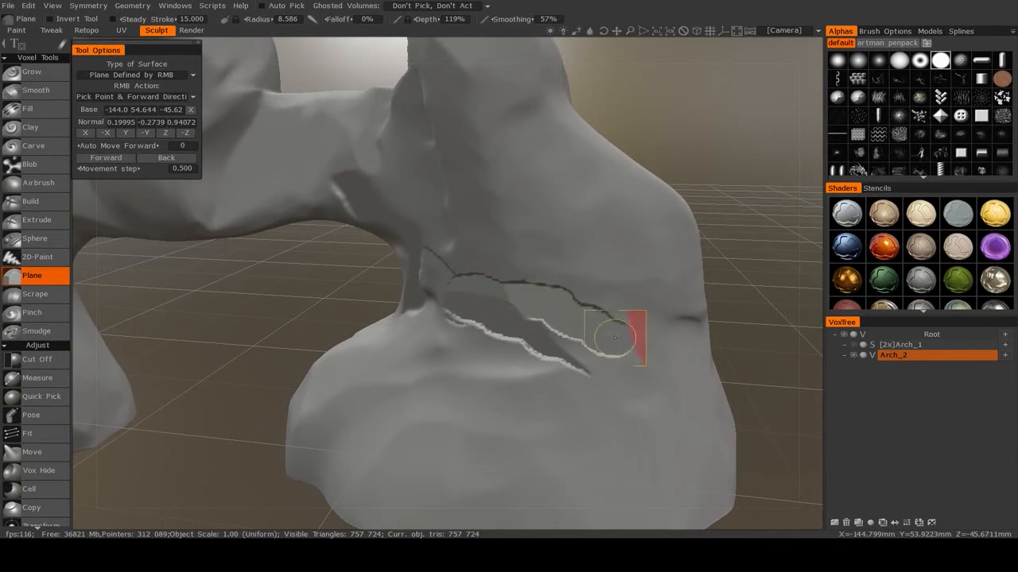
pyautogui.keyDown('alt'); pyautogui.moveTo(612, 335); pyautogui.dragTo(523, 307); pyautogui.keyUp('alt')
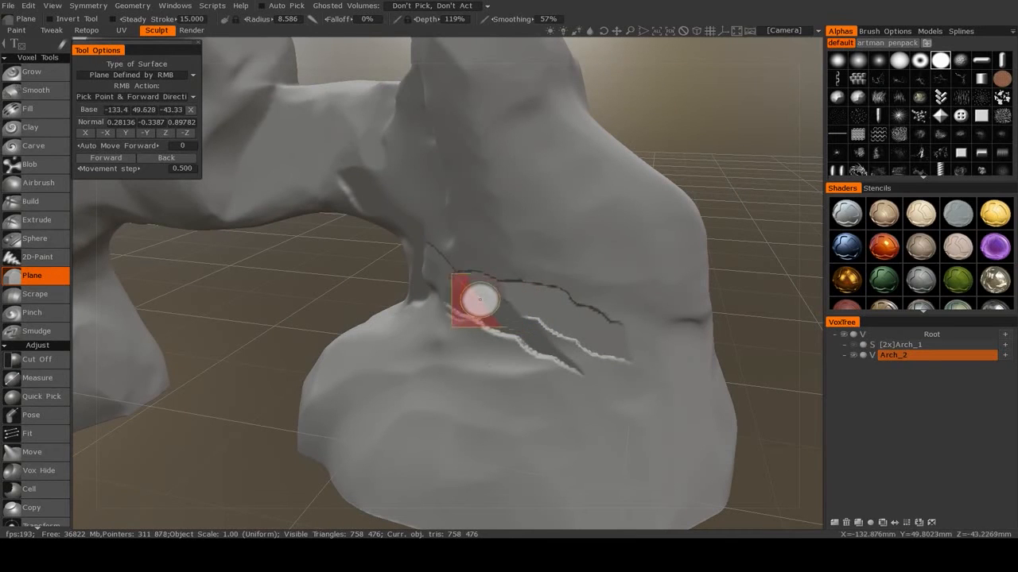
pyautogui.keyDown('alt'); pyautogui.moveTo(493, 319); pyautogui.dragTo(489, 303); pyautogui.keyUp('alt')
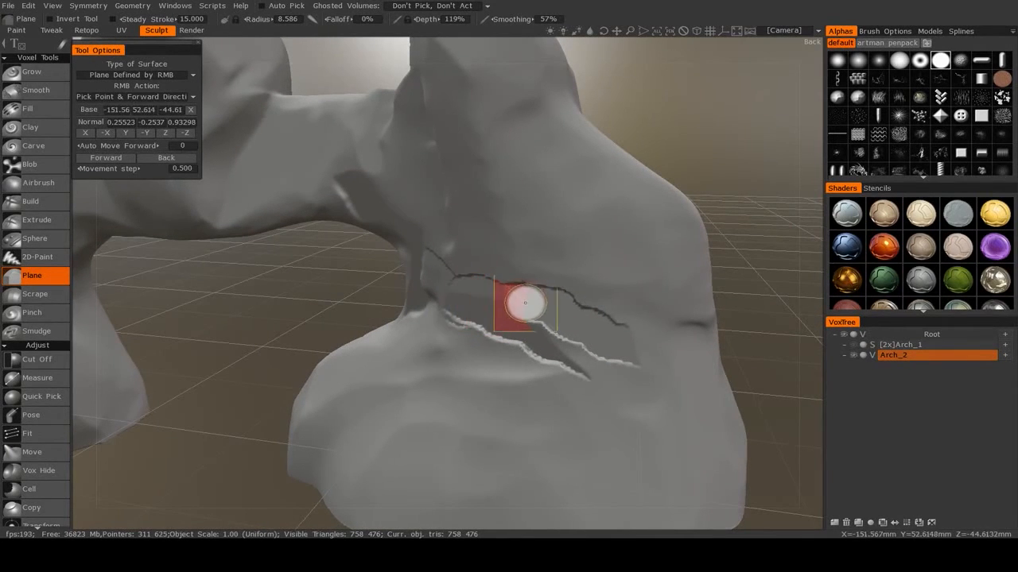
# Re-pick the plane midway along the leg crevice and recut its floor into cleaner overlapping facets.
pyautogui.moveTo(575, 319); pyautogui.dragTo(540, 312)
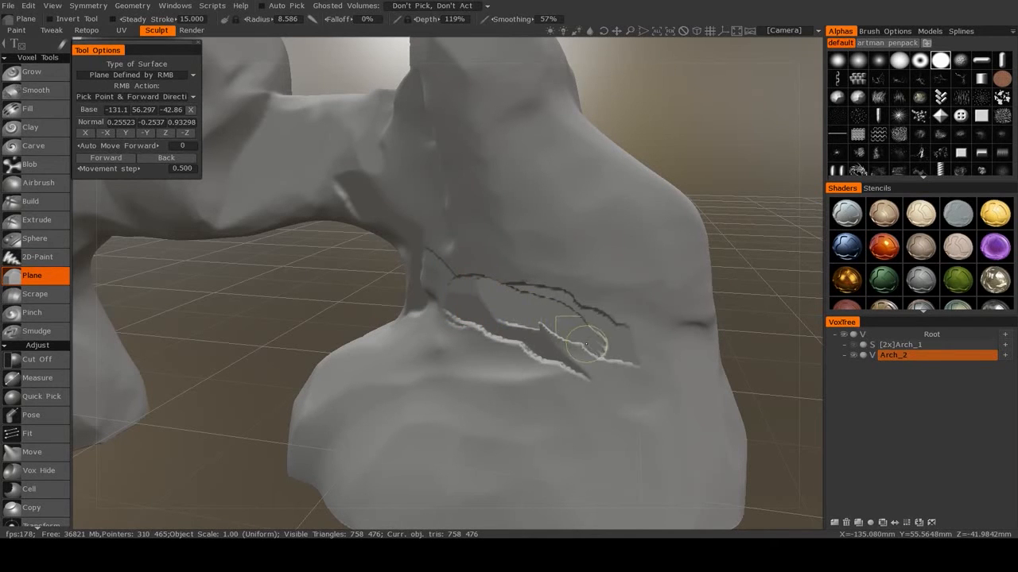
pyautogui.keyDown('alt'); pyautogui.moveTo(601, 370); pyautogui.dragTo(611, 344); pyautogui.keyUp('alt')
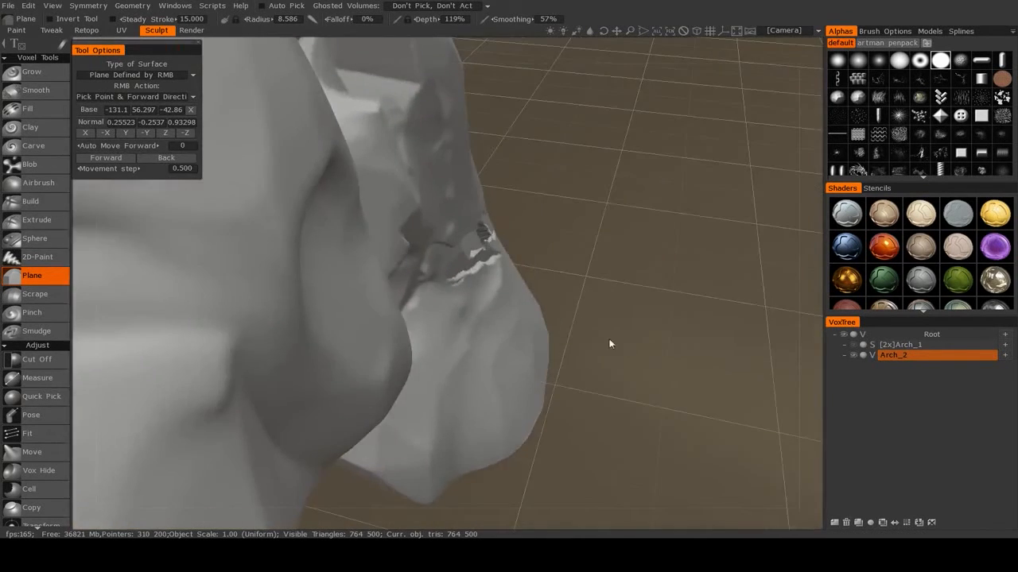
pyautogui.keyDown('alt'); pyautogui.moveTo(612, 344); pyautogui.dragTo(634, 393, button='right'); pyautogui.keyUp('alt')
pyautogui.keyDown('alt'); pyautogui.moveTo(634, 393); pyautogui.dragTo(552, 364); pyautogui.keyUp('alt')
pyautogui.keyDown('alt'); pyautogui.moveTo(668, 360); pyautogui.dragTo(536, 364, button='right'); pyautogui.keyUp('alt')
pyautogui.keyDown('alt'); pyautogui.moveTo(536, 364); pyautogui.dragTo(454, 282, button='middle'); pyautogui.keyUp('alt')
pyautogui.moveTo(470, 332)
pyautogui.keyDown('alt'); pyautogui.mouseDown(button='right')
pyautogui.moveTo(477, 315)
pyautogui.moveTo(449, 310)
pyautogui.mouseUp(button='right'); pyautogui.keyUp('alt')
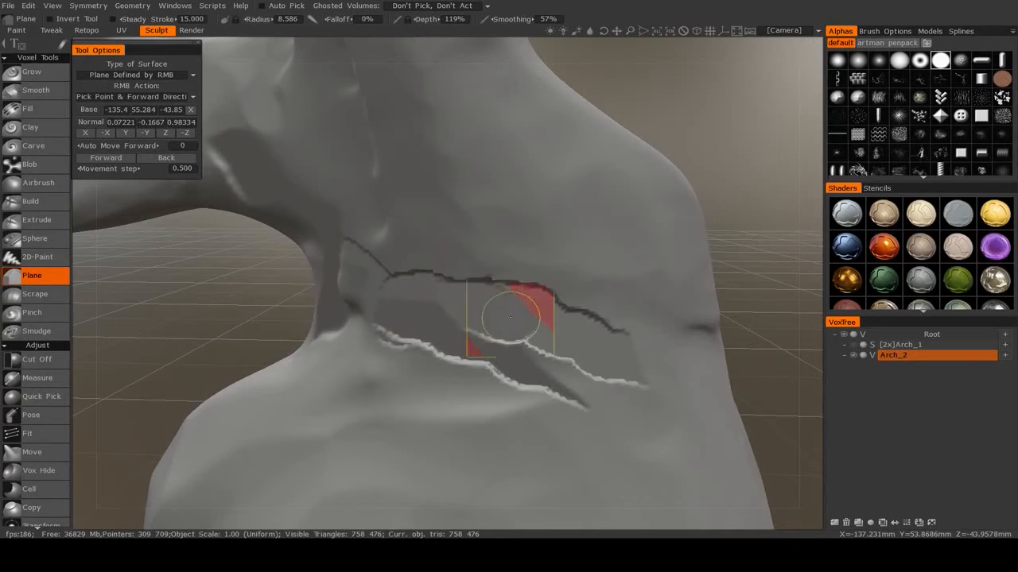
# Try the soft round alpha on the crevice, switch back to the hard round alpha and smooth the crevice's upper edges.
pyautogui.click(837, 60)
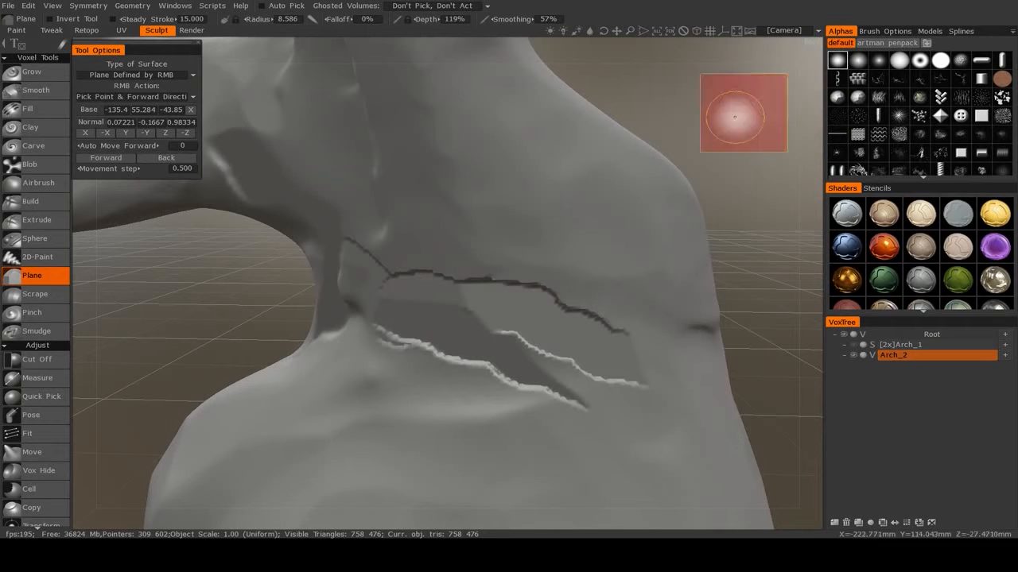
pyautogui.moveTo(503, 292)
pyautogui.mouseDown()
pyautogui.moveTo(567, 330)
pyautogui.moveTo(517, 309)
pyautogui.moveTo(527, 325)
pyautogui.moveTo(541, 297)
pyautogui.moveTo(462, 264)
pyautogui.mouseUp()
pyautogui.click(940, 60)
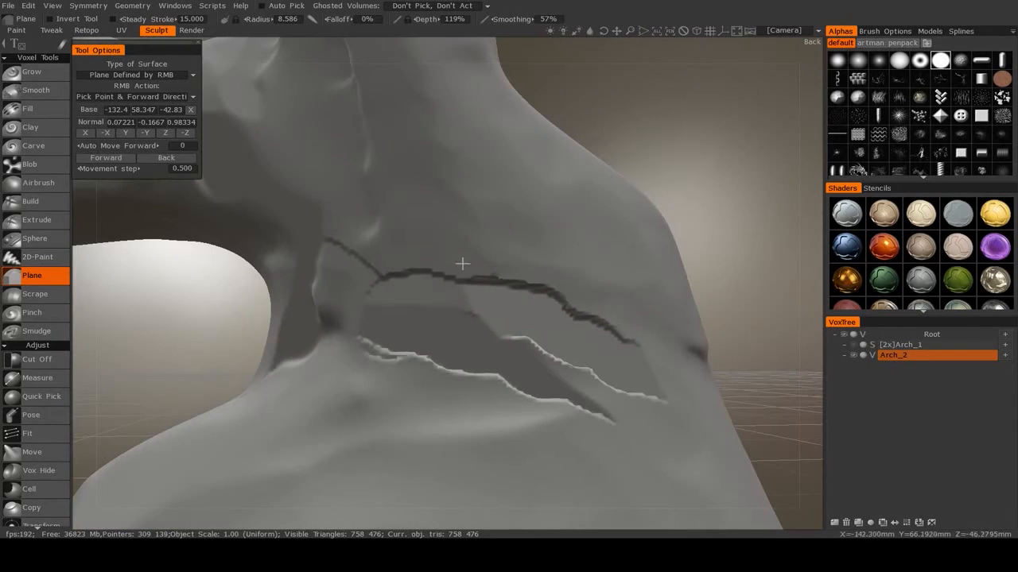
pyautogui.moveTo(548, 353); pyautogui.dragTo(636, 370)
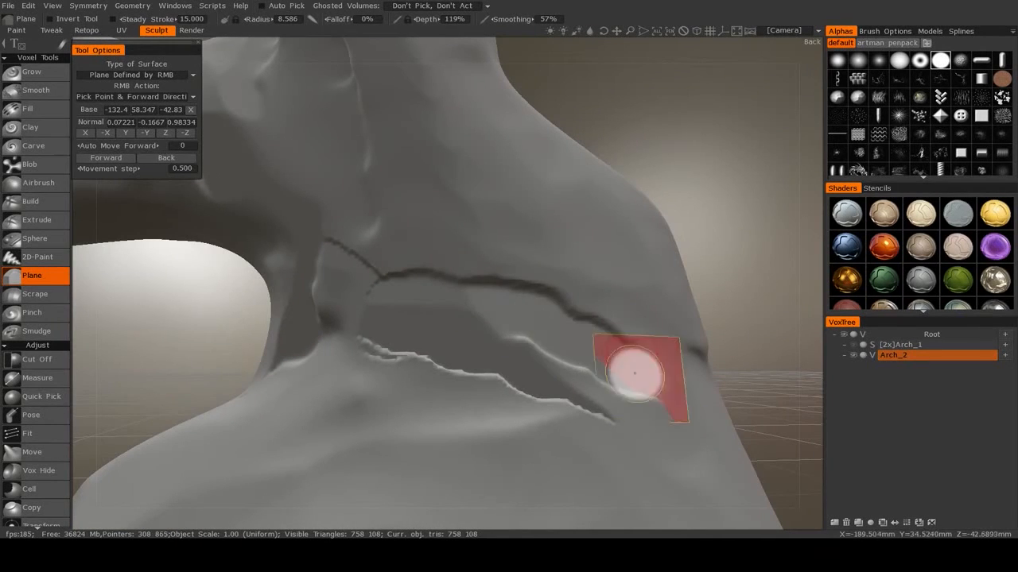
# Cut small flat patches where the crevice meets the inner leg and smooth the crevice's jagged lower edges.
pyautogui.moveTo(636, 370)
pyautogui.keyDown('alt'); pyautogui.mouseDown(button='right')
pyautogui.moveTo(477, 302)
pyautogui.moveTo(377, 314)
pyautogui.mouseUp(button='right'); pyautogui.keyUp('alt')
pyautogui.moveTo(378, 314)
pyautogui.mouseDown()
pyautogui.moveTo(374, 291)
pyautogui.moveTo(387, 291)
pyautogui.moveTo(350, 274)
pyautogui.moveTo(366, 291)
pyautogui.moveTo(382, 215)
pyautogui.mouseUp()
pyautogui.keyDown('alt'); pyautogui.moveTo(381, 216); pyautogui.dragTo(387, 326, button='middle'); pyautogui.keyUp('alt')
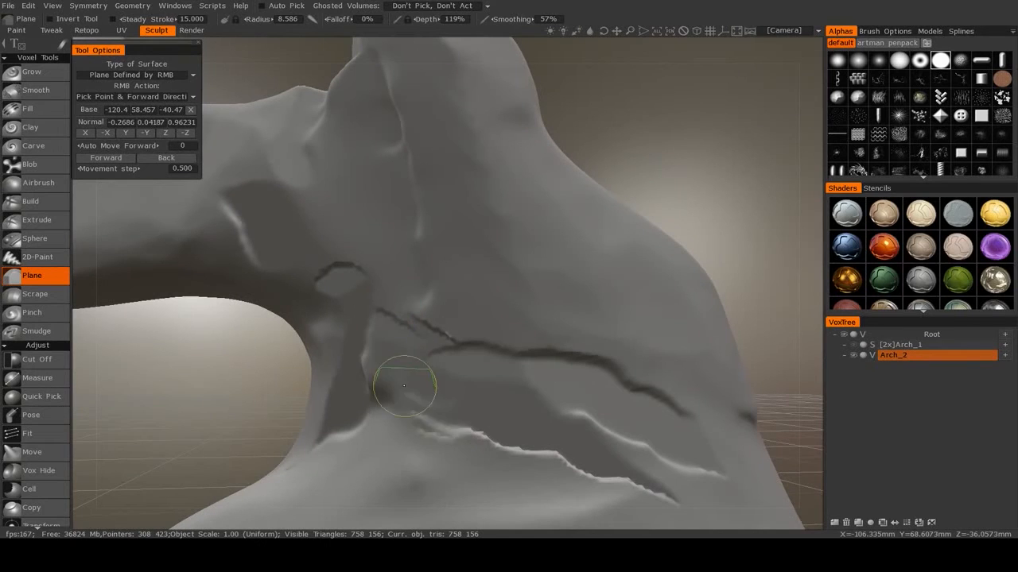
pyautogui.keyDown('alt'); pyautogui.moveTo(485, 442); pyautogui.dragTo(424, 345); pyautogui.keyUp('alt')
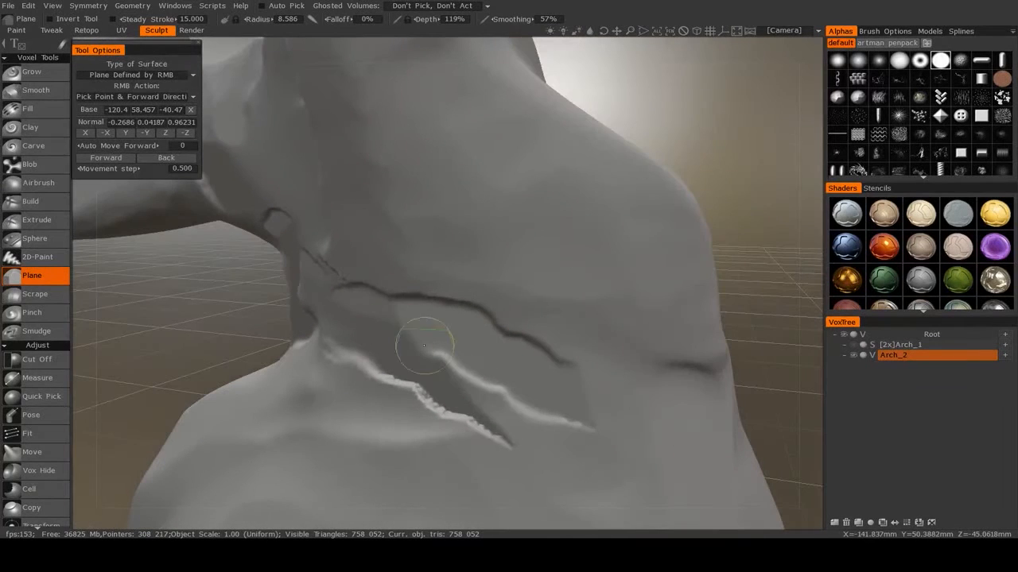
pyautogui.moveTo(502, 385)
pyautogui.keyDown('alt'); pyautogui.mouseDown()
pyautogui.moveTo(397, 337)
pyautogui.moveTo(376, 354)
pyautogui.mouseUp(); pyautogui.keyUp('alt')
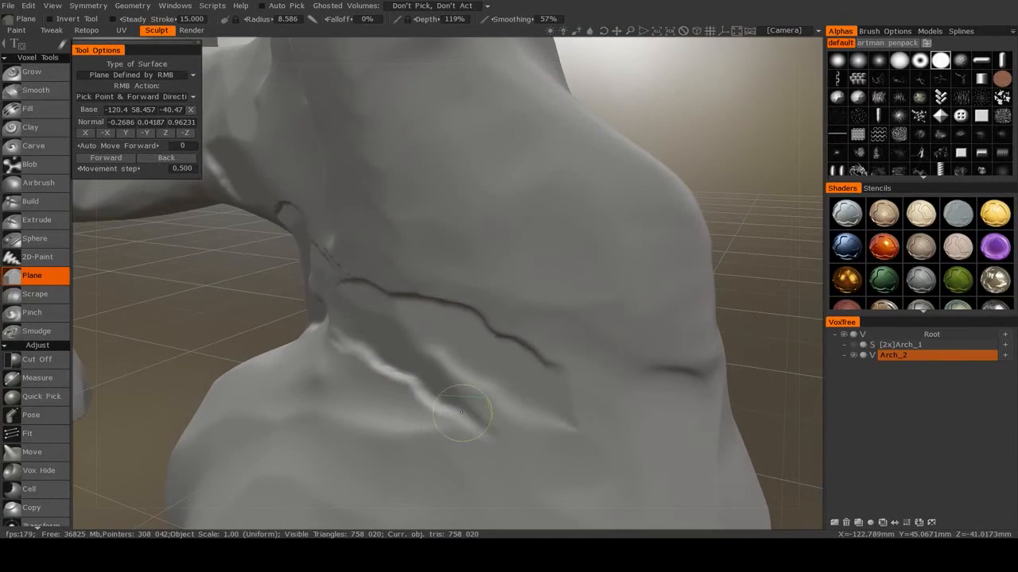
# Pick a plane just below the notch between bridge and tower and cut a long narrow flat recess down toward the crevice.
pyautogui.keyDown('alt'); pyautogui.moveTo(461, 413); pyautogui.dragTo(355, 347, button='right'); pyautogui.keyUp('alt')
pyautogui.keyDown('alt'); pyautogui.moveTo(354, 347); pyautogui.dragTo(446, 318); pyautogui.keyUp('alt')
pyautogui.keyDown('alt'); pyautogui.moveTo(445, 318); pyautogui.dragTo(501, 366, button='right'); pyautogui.keyUp('alt')
pyautogui.keyDown('alt'); pyautogui.moveTo(501, 366); pyautogui.dragTo(530, 325); pyautogui.keyUp('alt')
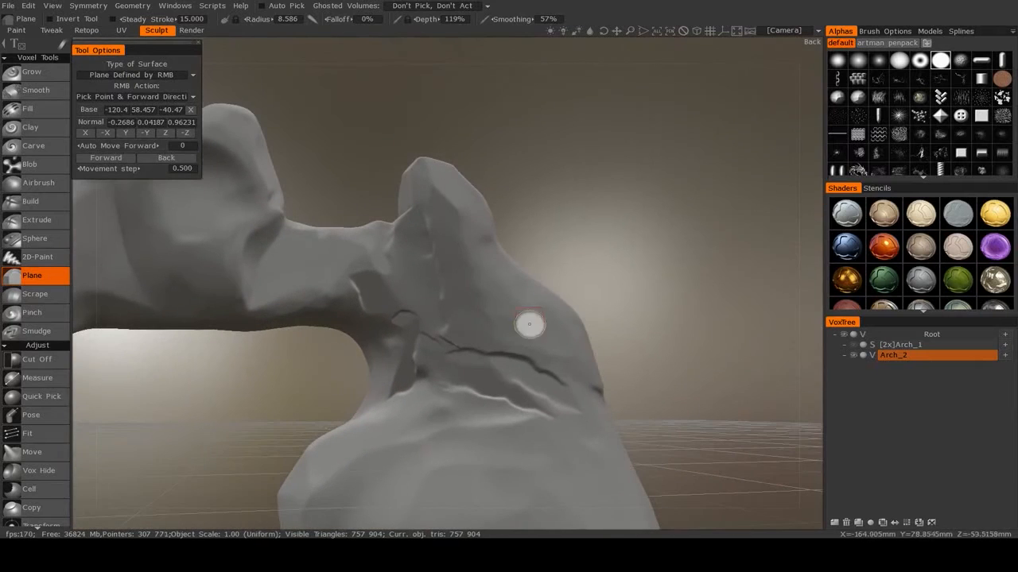
pyautogui.keyDown('alt'); pyautogui.moveTo(536, 282); pyautogui.dragTo(474, 299); pyautogui.keyUp('alt')
pyautogui.keyDown('alt'); pyautogui.moveTo(475, 300); pyautogui.dragTo(481, 317, button='right'); pyautogui.keyUp('alt')
pyautogui.moveTo(482, 316)
pyautogui.keyDown('alt'); pyautogui.mouseDown()
pyautogui.moveTo(471, 266)
pyautogui.moveTo(427, 220)
pyautogui.mouseUp(); pyautogui.keyUp('alt')
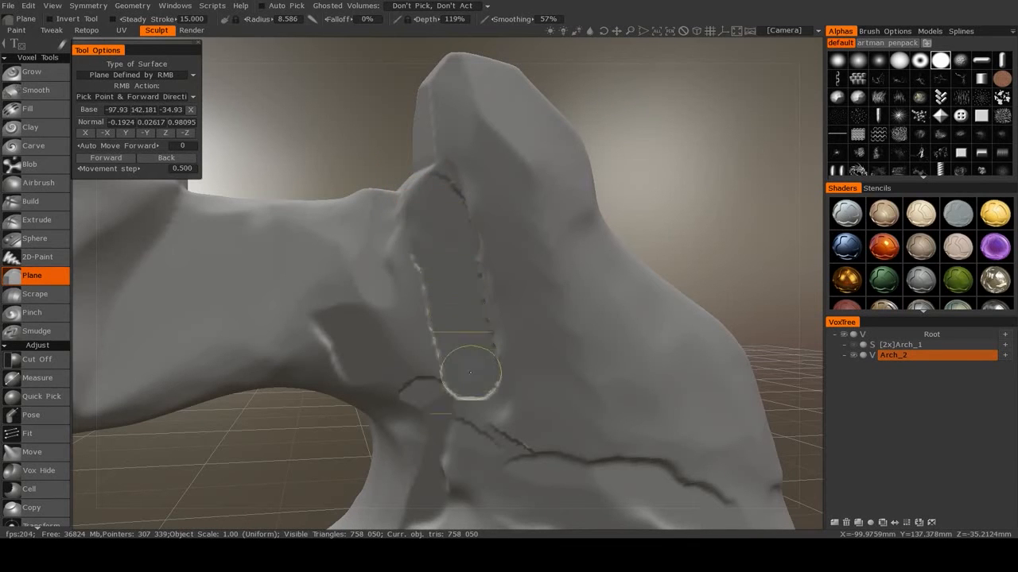
# Extend the narrow flat recess below the notch down to the leg crevice and recut its upper end along a re-picked plane.
pyautogui.moveTo(470, 372); pyautogui.dragTo(465, 403)
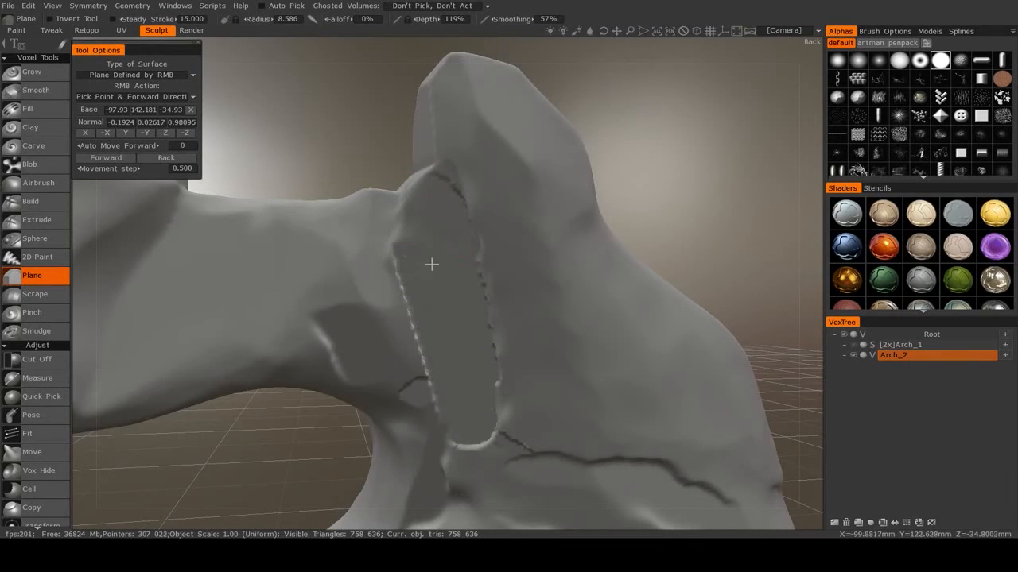
pyautogui.moveTo(431, 264)
pyautogui.keyDown('alt'); pyautogui.mouseDown()
pyautogui.moveTo(518, 255)
pyautogui.moveTo(421, 205)
pyautogui.moveTo(443, 198)
pyautogui.moveTo(422, 185)
pyautogui.moveTo(427, 223)
pyautogui.moveTo(427, 206)
pyautogui.mouseUp(); pyautogui.keyUp('alt')
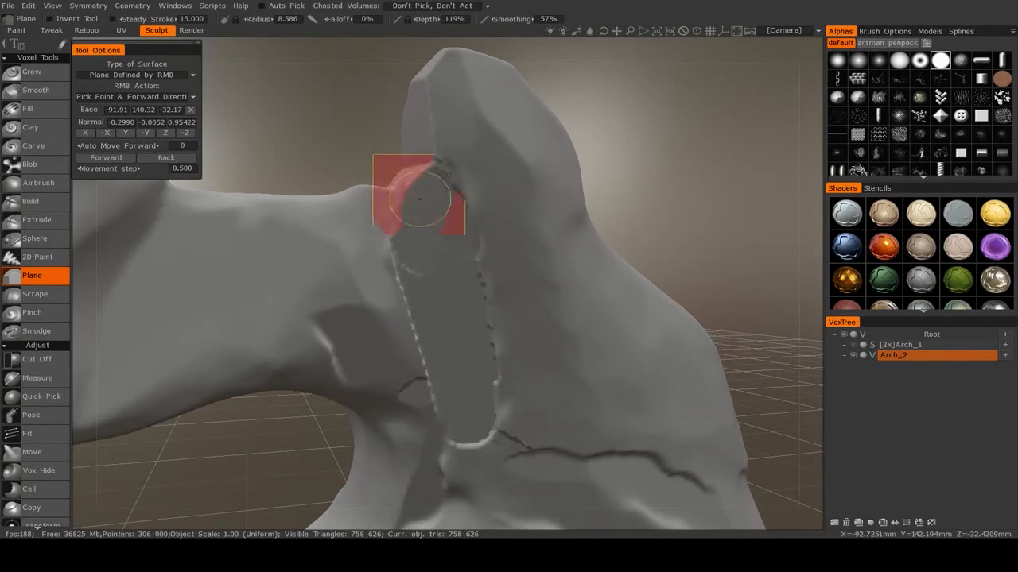
pyautogui.keyDown('alt'); pyautogui.moveTo(457, 343); pyautogui.dragTo(450, 302); pyautogui.keyUp('alt')
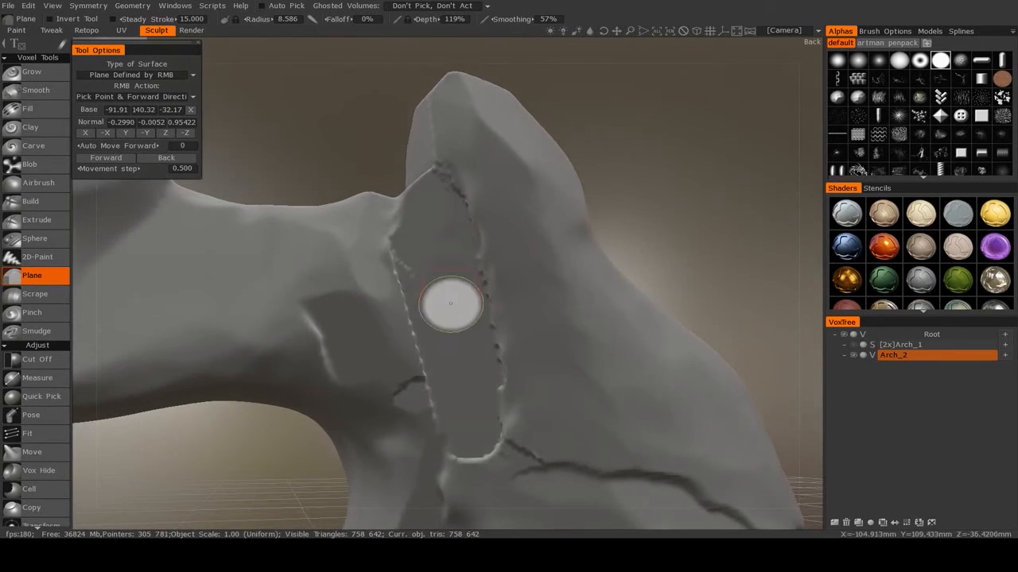
pyautogui.moveTo(422, 212)
pyautogui.keyDown('alt'); pyautogui.mouseDown()
pyautogui.moveTo(436, 247)
pyautogui.moveTo(432, 224)
pyautogui.mouseUp(); pyautogui.keyUp('alt')
# Pick a new plane near the recess's upper end and recut the recess floor and inner side down to its rounded lower end.
pyautogui.rightClick(433, 224)
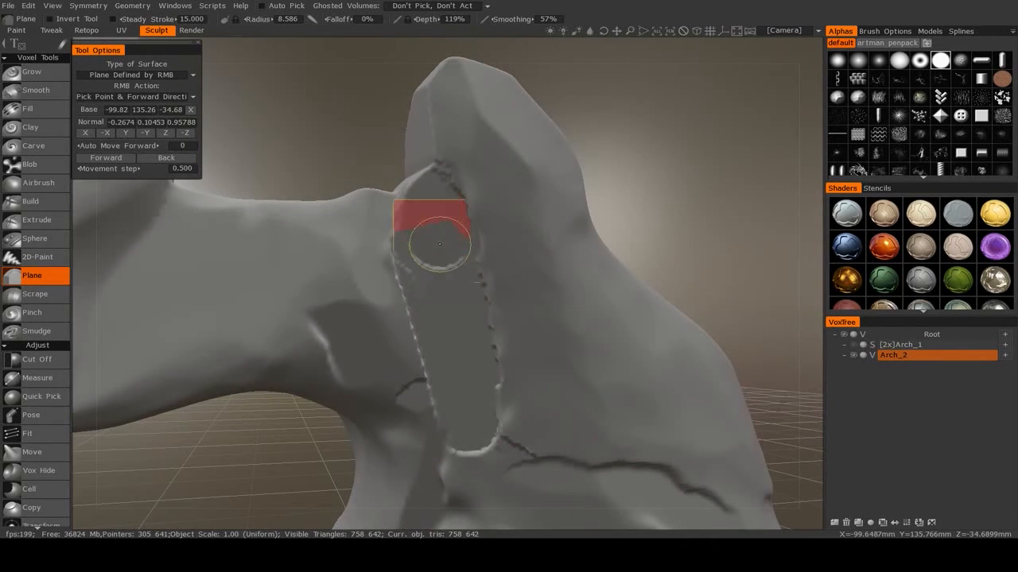
pyautogui.moveTo(472, 404); pyautogui.dragTo(470, 421)
pyautogui.moveTo(470, 421)
pyautogui.keyDown('alt'); pyautogui.mouseDown()
pyautogui.moveTo(456, 379)
pyautogui.moveTo(524, 385)
pyautogui.moveTo(503, 393)
pyautogui.moveTo(484, 436)
pyautogui.moveTo(497, 386)
pyautogui.mouseUp(); pyautogui.keyUp('alt')
pyautogui.rightClick(502, 393)
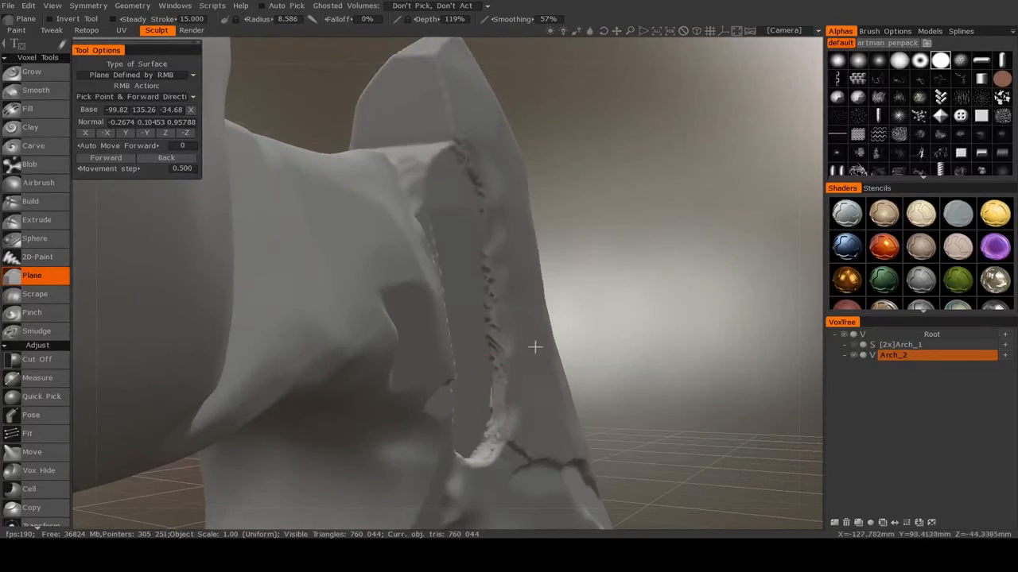
pyautogui.moveTo(534, 346)
pyautogui.keyDown('alt'); pyautogui.mouseDown()
pyautogui.moveTo(398, 329)
pyautogui.moveTo(466, 408)
pyautogui.mouseUp(); pyautogui.keyUp('alt')
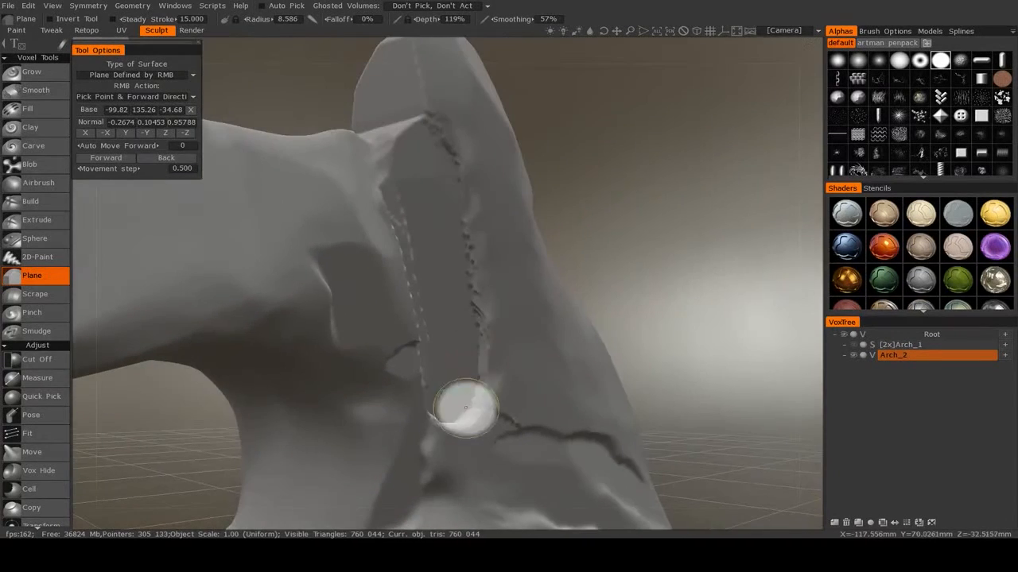
pyautogui.moveTo(495, 363)
pyautogui.keyDown('alt'); pyautogui.mouseDown()
pyautogui.moveTo(470, 311)
pyautogui.moveTo(491, 325)
pyautogui.moveTo(450, 305)
pyautogui.moveTo(437, 263)
pyautogui.mouseUp(); pyautogui.keyUp('alt')
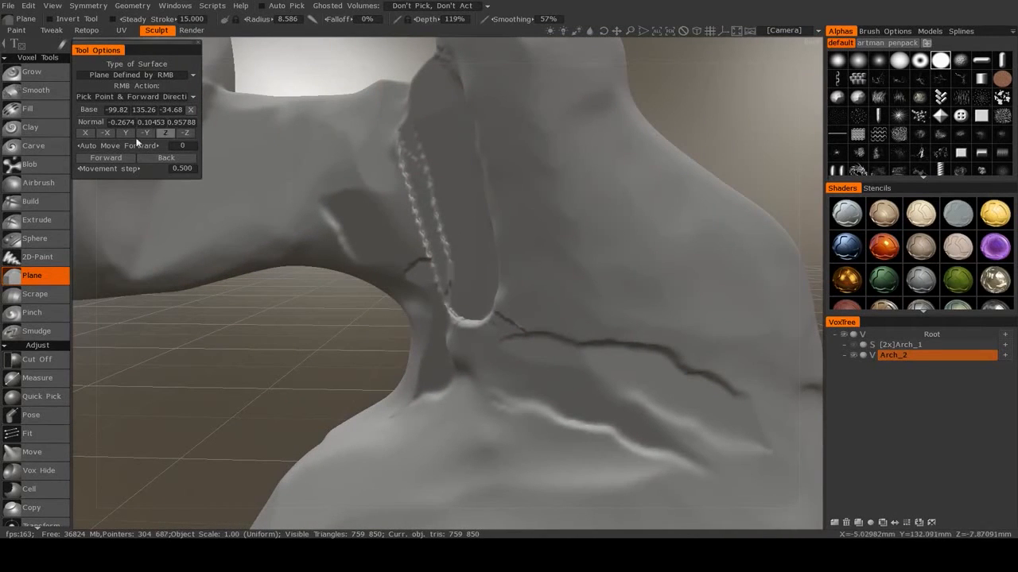
# Use Fill along the recess's jagged inner and lower edges to blend them into the bridge junction.
pyautogui.click(30, 113)
pyautogui.keyDown('alt'); pyautogui.moveTo(477, 199); pyautogui.dragTo(443, 228); pyautogui.keyUp('alt')
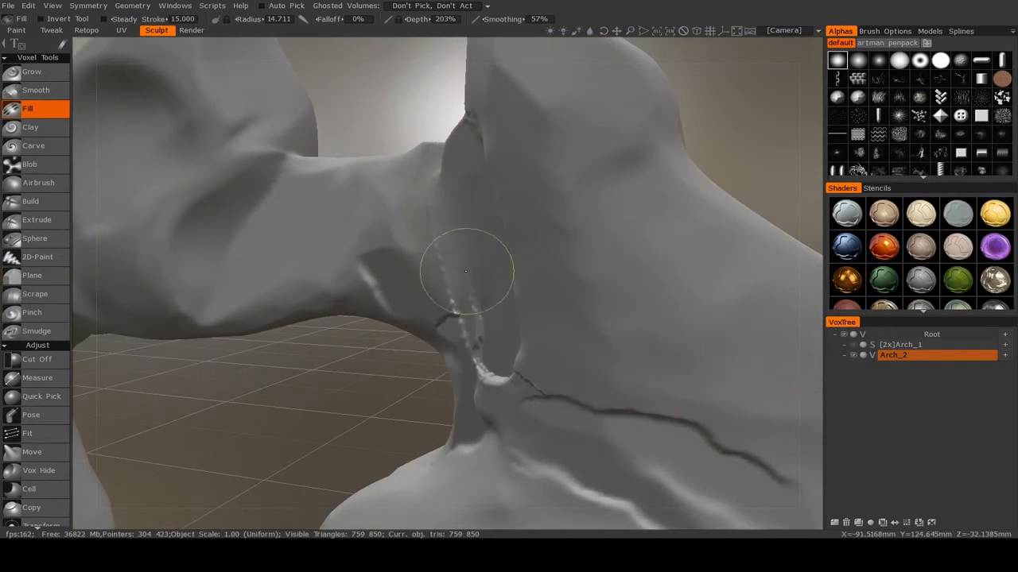
pyautogui.moveTo(469, 312)
pyautogui.keyDown('alt'); pyautogui.mouseDown()
pyautogui.moveTo(504, 345)
pyautogui.moveTo(431, 307)
pyautogui.mouseUp(); pyautogui.keyUp('alt')
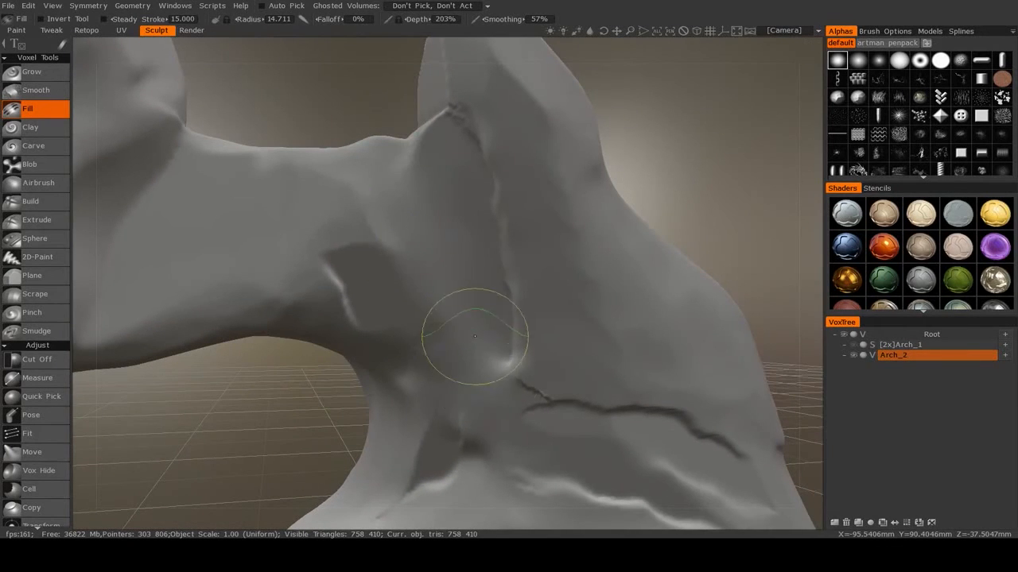
pyautogui.moveTo(463, 364)
pyautogui.keyDown('alt'); pyautogui.mouseDown()
pyautogui.moveTo(546, 345)
pyautogui.moveTo(514, 348)
pyautogui.moveTo(538, 311)
pyautogui.moveTo(437, 264)
pyautogui.mouseUp(); pyautogui.keyUp('alt')
# Pinch along the recess's outer edge with a brush radius of about 11.7.
pyautogui.click(35, 294)
pyautogui.click(32, 312)
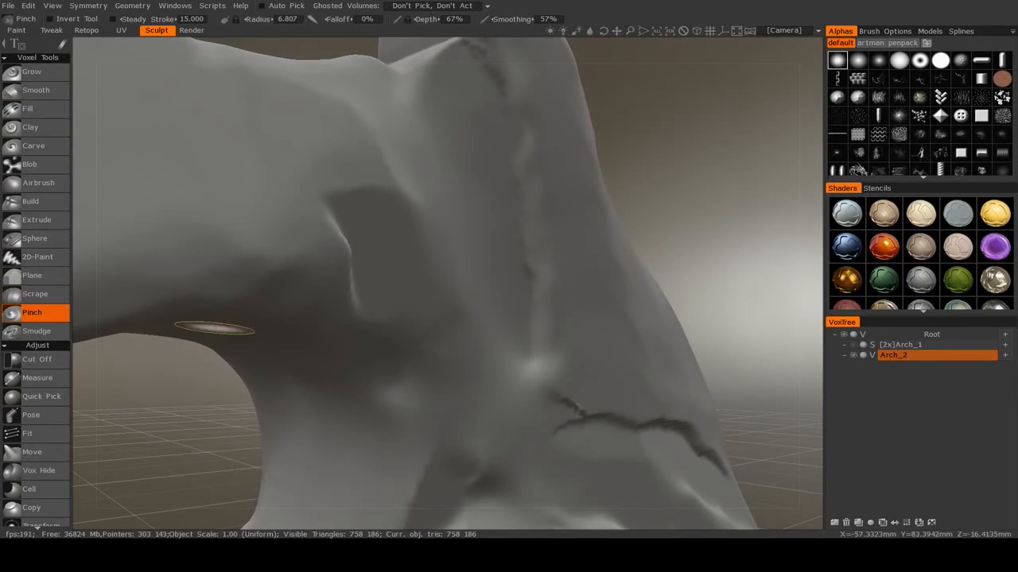
pyautogui.moveTo(551, 348); pyautogui.dragTo(592, 349, button='right')
pyautogui.moveTo(539, 329); pyautogui.dragTo(536, 390)
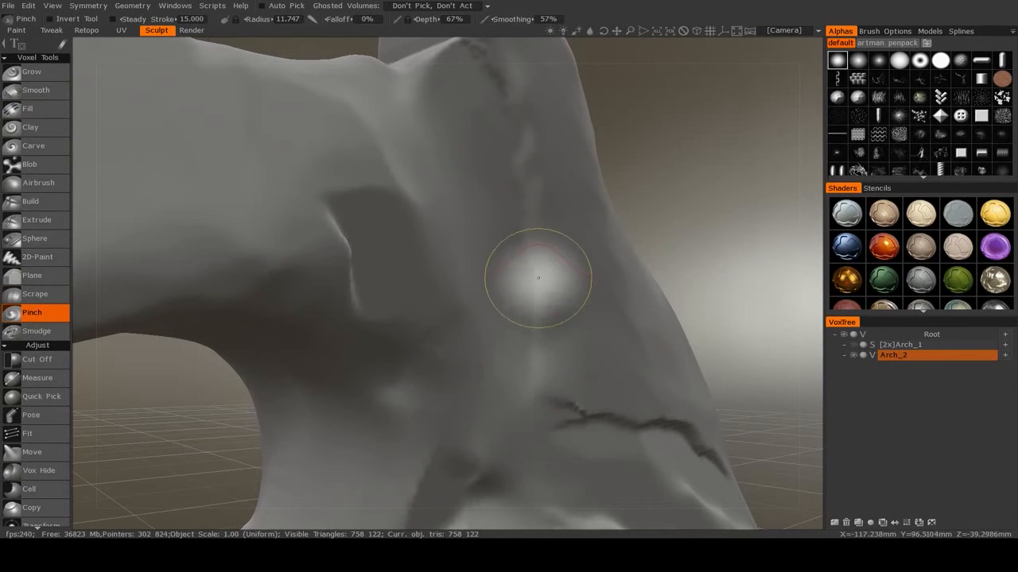
pyautogui.moveTo(538, 279)
pyautogui.mouseDown()
pyautogui.moveTo(508, 438)
pyautogui.moveTo(582, 344)
pyautogui.moveTo(566, 366)
pyautogui.moveTo(501, 157)
pyautogui.moveTo(512, 257)
pyautogui.mouseUp()
pyautogui.moveTo(506, 321); pyautogui.dragTo(501, 273, button='middle')
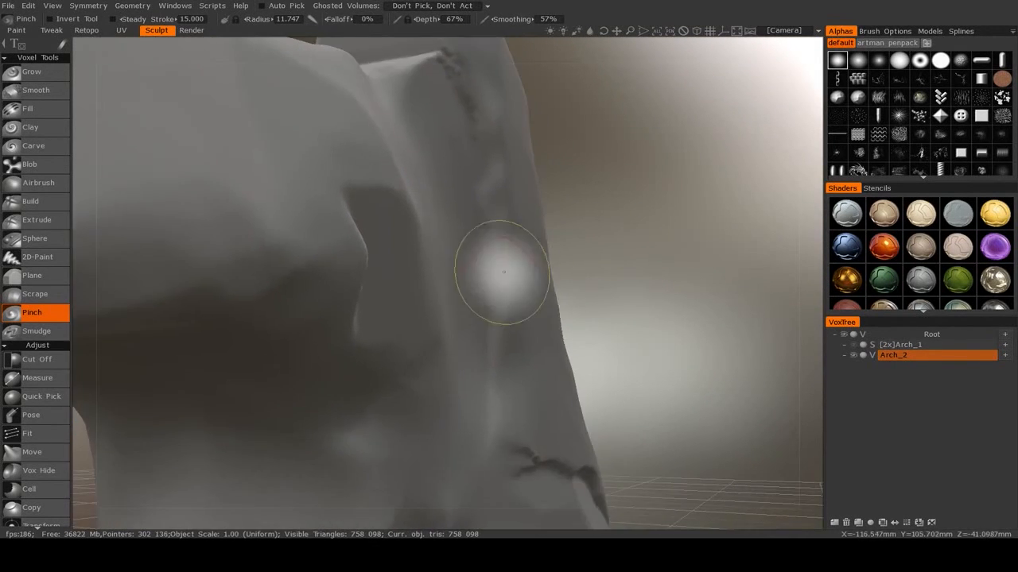
# Pinch the rough edge at the recess's upper end, just below the notch between bridge and tower.
pyautogui.keyDown('alt'); pyautogui.moveTo(516, 310); pyautogui.dragTo(505, 386); pyautogui.keyUp('alt')
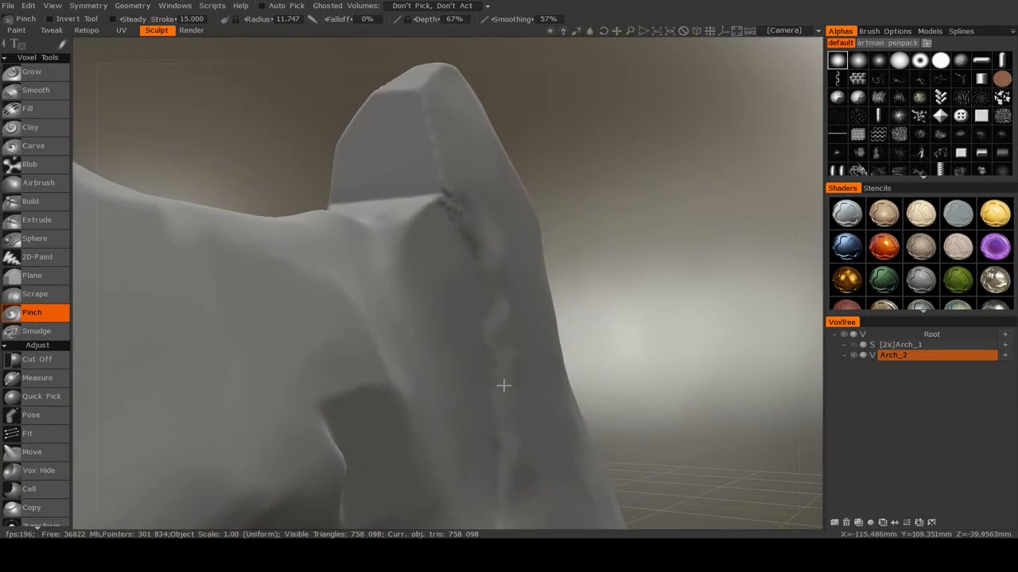
pyautogui.moveTo(457, 236); pyautogui.dragTo(452, 209)
pyautogui.keyDown('alt'); pyautogui.moveTo(520, 272); pyautogui.dragTo(431, 264, button='right'); pyautogui.keyUp('alt')
pyautogui.keyDown('alt'); pyautogui.moveTo(422, 262); pyautogui.dragTo(555, 390); pyautogui.keyUp('alt')
pyautogui.moveTo(546, 457)
pyautogui.keyDown('alt'); pyautogui.mouseDown()
pyautogui.moveTo(500, 374)
pyautogui.moveTo(482, 302)
pyautogui.moveTo(502, 305)
pyautogui.mouseUp(); pyautogui.keyUp('alt')
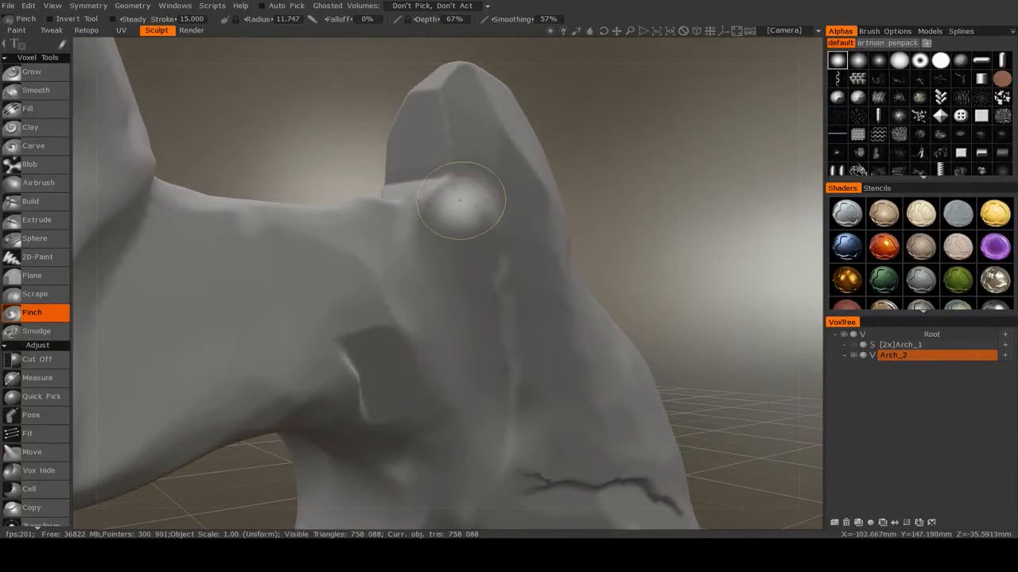
# Build up the recess's outer edge using a small soft alpha from the default set, 75% depth and a radius of about 6.8.
pyautogui.click(30, 203)
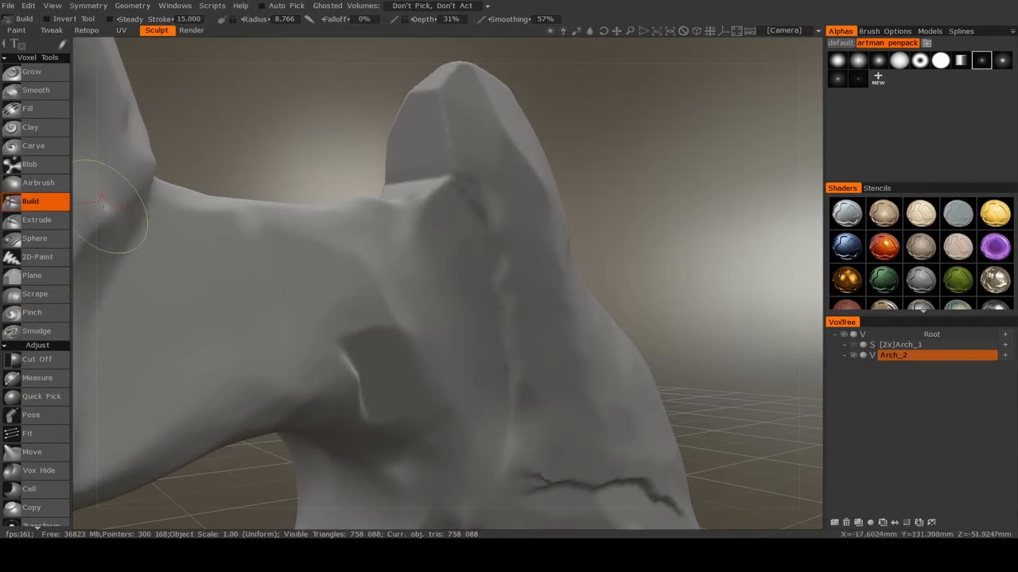
pyautogui.click(840, 44)
pyautogui.click(879, 61)
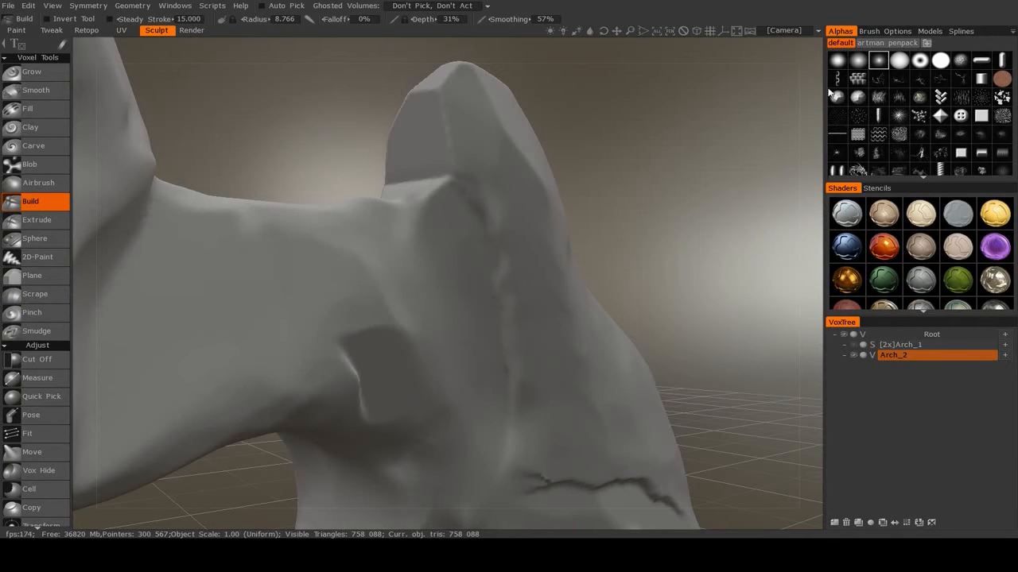
pyautogui.scroll(-1, 490, 251)
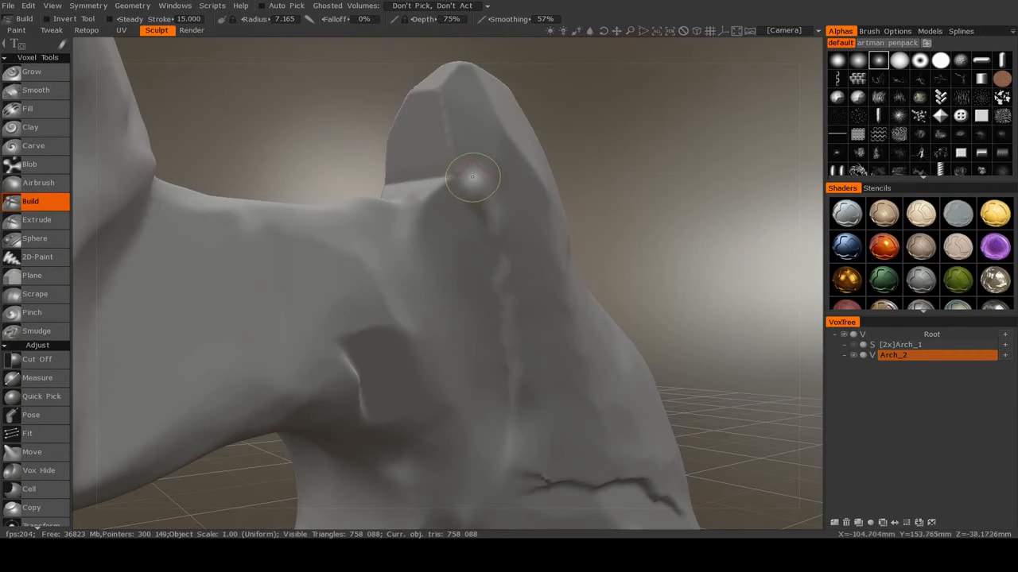
pyautogui.scroll(-3, 464, 174)
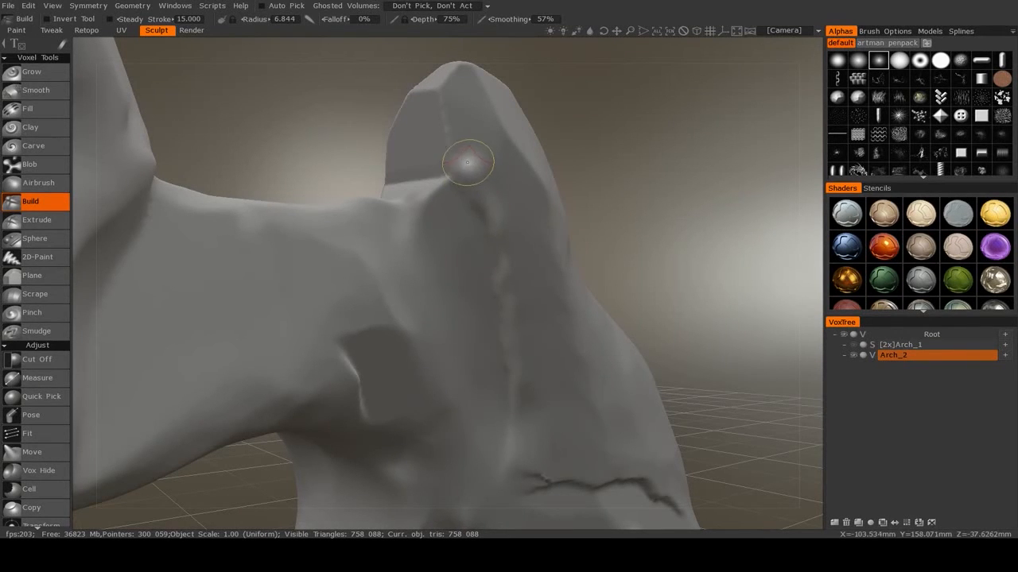
pyautogui.moveTo(503, 227); pyautogui.dragTo(517, 262)
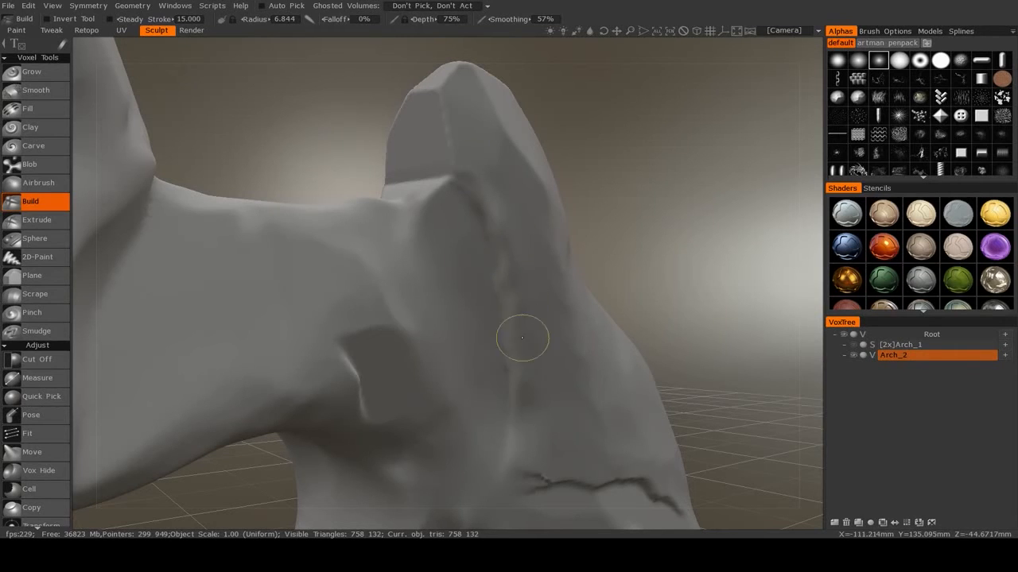
pyautogui.moveTo(518, 442)
pyautogui.mouseDown()
pyautogui.moveTo(506, 437)
pyautogui.moveTo(517, 447)
pyautogui.mouseUp()
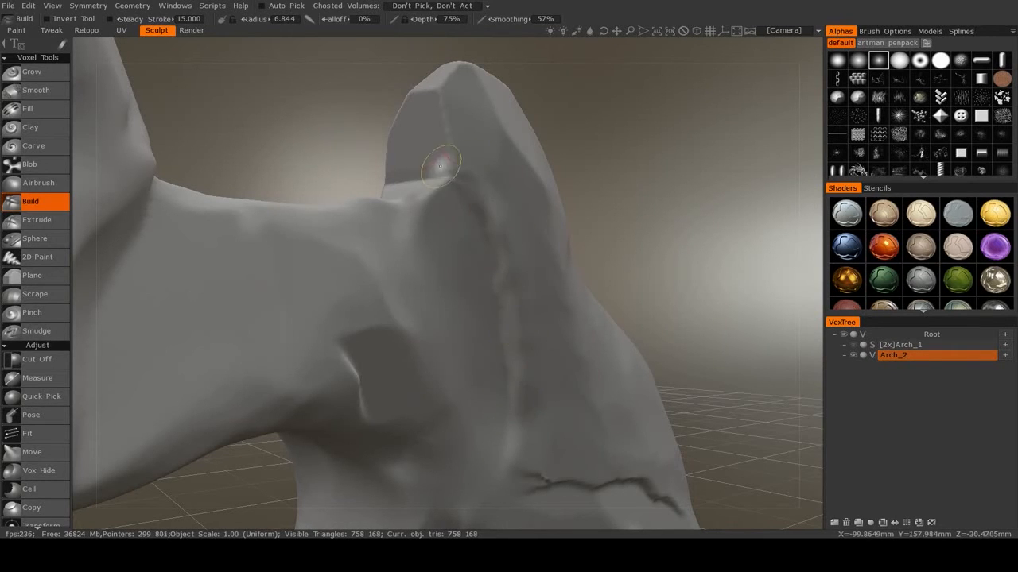
# Refine the groove running down from the notch with finer Build strokes at a radius of about 4.5.
pyautogui.moveTo(516, 260)
pyautogui.mouseDown()
pyautogui.moveTo(522, 332)
pyautogui.moveTo(489, 201)
pyautogui.moveTo(469, 213)
pyautogui.mouseUp()
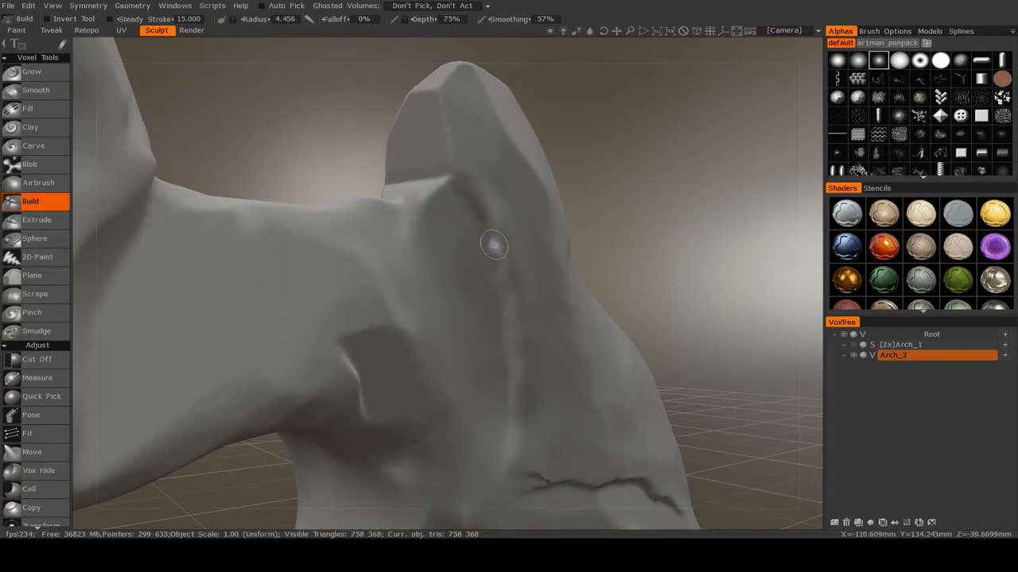
pyautogui.moveTo(444, 189)
pyautogui.keyDown('alt'); pyautogui.mouseDown()
pyautogui.moveTo(445, 291)
pyautogui.moveTo(482, 248)
pyautogui.moveTo(449, 295)
pyautogui.moveTo(379, 267)
pyautogui.moveTo(490, 275)
pyautogui.moveTo(527, 265)
pyautogui.moveTo(477, 255)
pyautogui.moveTo(422, 260)
pyautogui.moveTo(532, 279)
pyautogui.moveTo(475, 254)
pyautogui.moveTo(454, 341)
pyautogui.moveTo(495, 370)
pyautogui.mouseUp(); pyautogui.keyUp('alt')
pyautogui.keyDown('alt'); pyautogui.moveTo(553, 344); pyautogui.dragTo(495, 313); pyautogui.keyUp('alt')
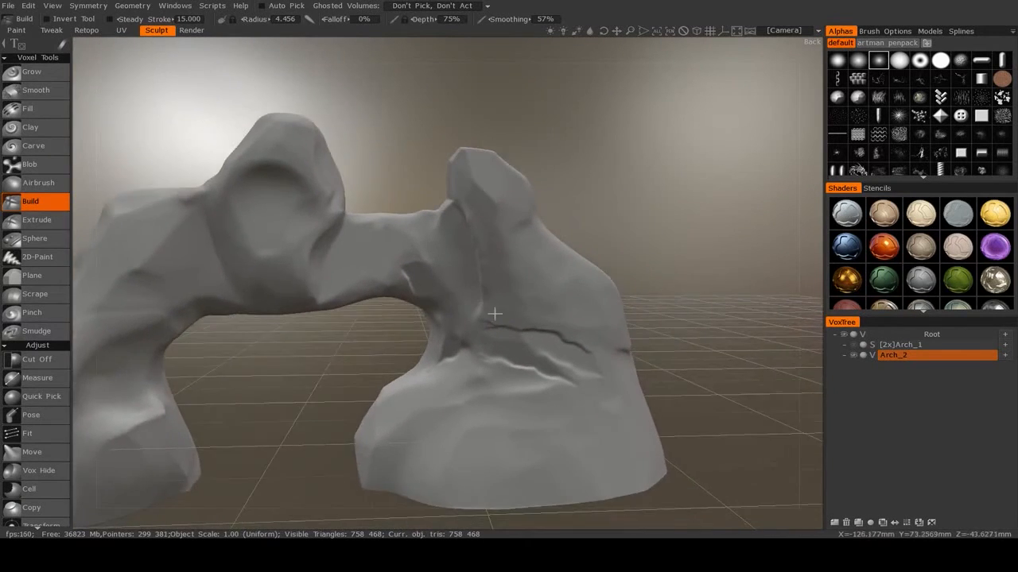
# Try a short planar cut on the leg above the long crack and undo it.
pyautogui.scroll(3, 497, 311)
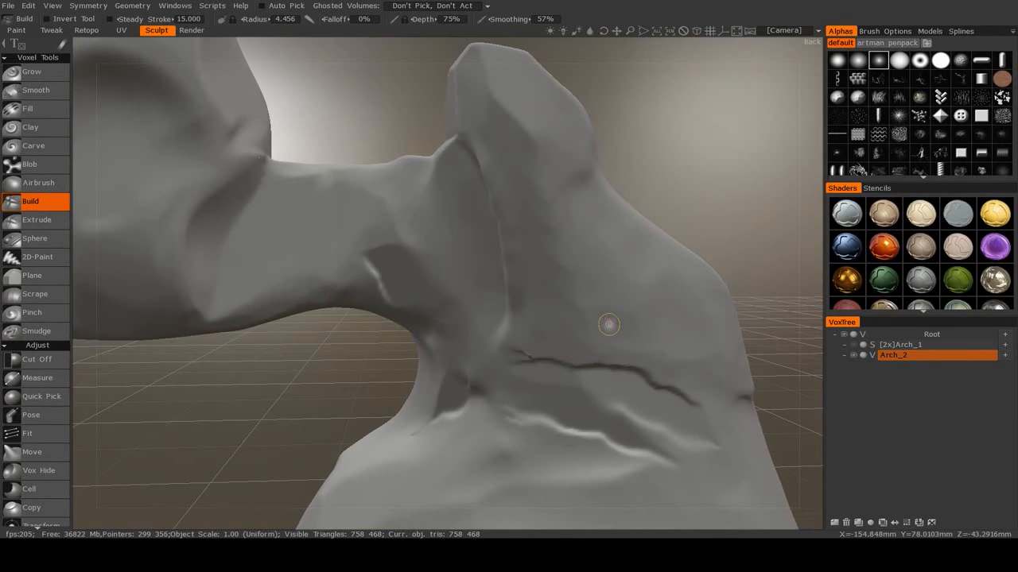
pyautogui.moveTo(571, 288)
pyautogui.keyDown('alt'); pyautogui.mouseDown()
pyautogui.moveTo(580, 297)
pyautogui.moveTo(486, 267)
pyautogui.moveTo(543, 282)
pyautogui.moveTo(562, 255)
pyautogui.moveTo(557, 268)
pyautogui.moveTo(541, 268)
pyautogui.moveTo(653, 302)
pyautogui.mouseUp(); pyautogui.keyUp('alt')
pyautogui.click(31, 275)
pyautogui.rightClick(536, 277)
pyautogui.rightClick(563, 266)
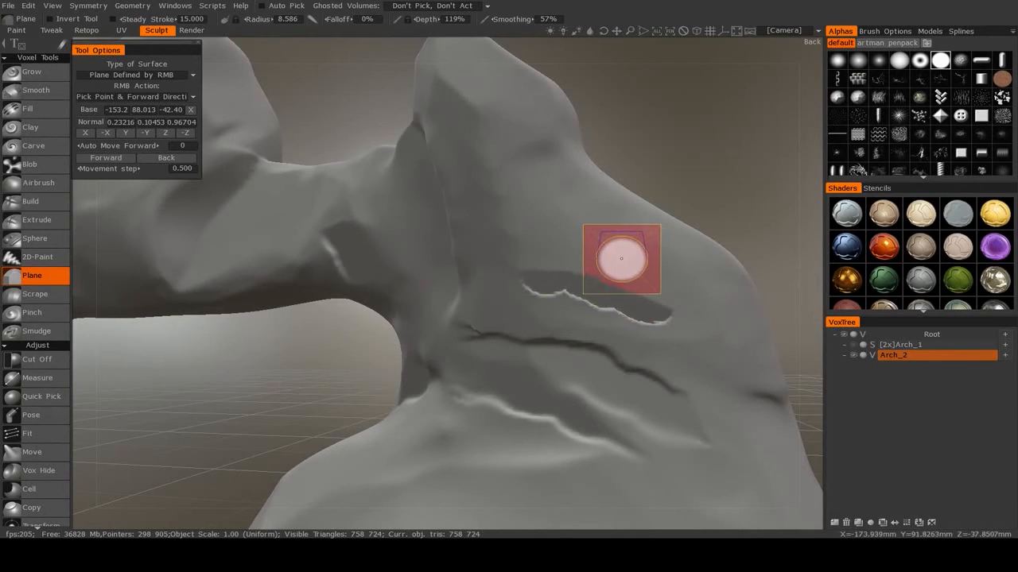
pyautogui.hotkey('ctrl', 'z')
# Pick a new plane above the long crack and cut a long flat ledge around the leg's outer side.
pyautogui.moveTo(630, 238)
pyautogui.keyDown('alt'); pyautogui.mouseDown()
pyautogui.moveTo(523, 263)
pyautogui.moveTo(648, 292)
pyautogui.moveTo(707, 336)
pyautogui.moveTo(744, 402)
pyautogui.mouseUp(); pyautogui.keyUp('alt')
pyautogui.rightClick(522, 257)
pyautogui.moveTo(654, 302)
pyautogui.keyDown('alt'); pyautogui.mouseDown()
pyautogui.moveTo(540, 295)
pyautogui.moveTo(589, 321)
pyautogui.moveTo(147, 250)
pyautogui.mouseUp(); pyautogui.keyUp('alt')
# Scrape the upper edge of the new side ledge into a bevel with Soft Scrape off and a radius of about 12.9.
pyautogui.click(35, 293)
pyautogui.moveTo(474, 302); pyautogui.dragTo(421, 271, button='right')
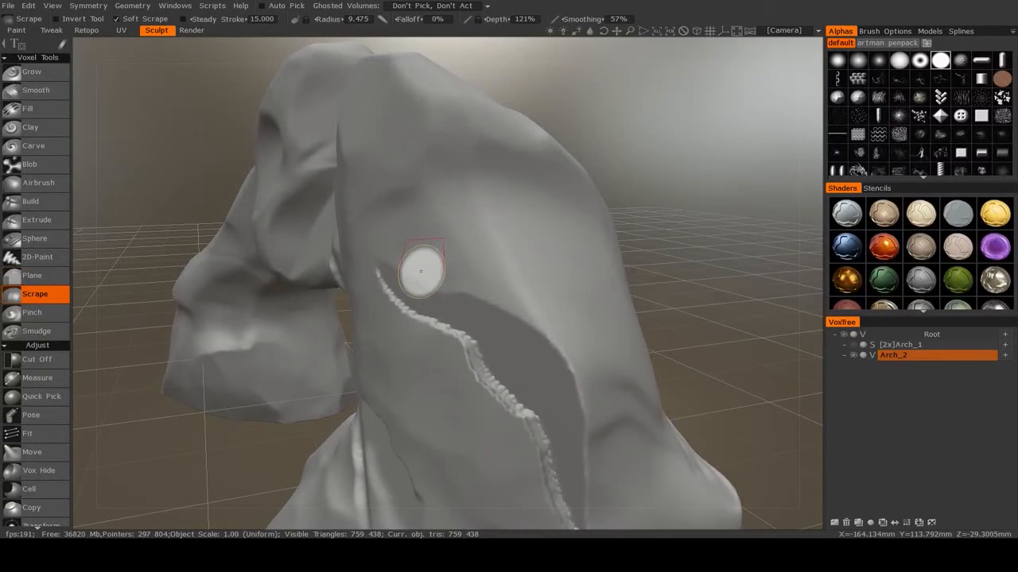
pyautogui.moveTo(486, 312)
pyautogui.mouseDown()
pyautogui.moveTo(529, 330)
pyautogui.moveTo(583, 424)
pyautogui.mouseUp()
pyautogui.keyDown('alt'); pyautogui.moveTo(583, 424); pyautogui.dragTo(540, 373); pyautogui.keyUp('alt')
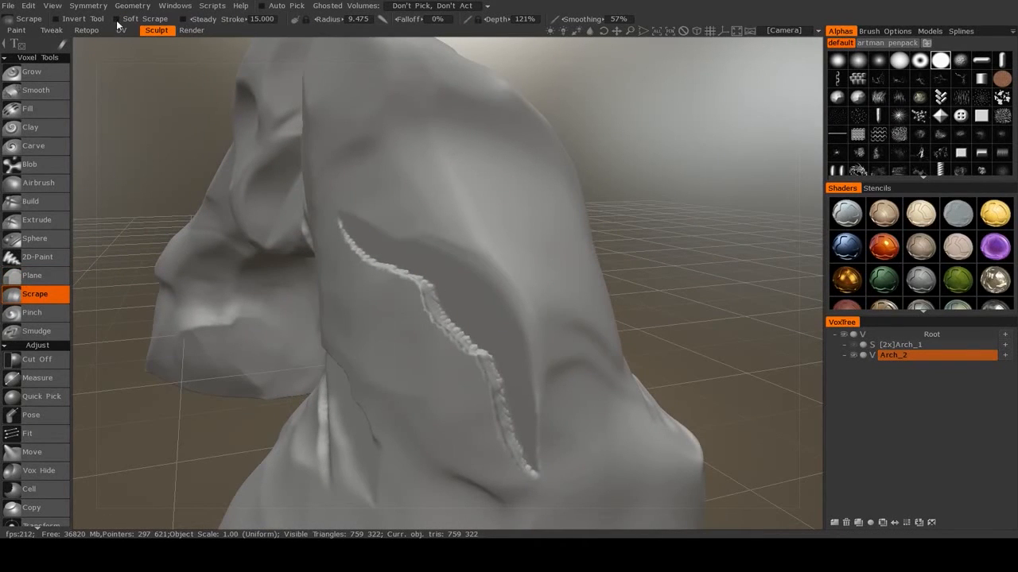
pyautogui.moveTo(522, 295); pyautogui.dragTo(548, 295, button='right')
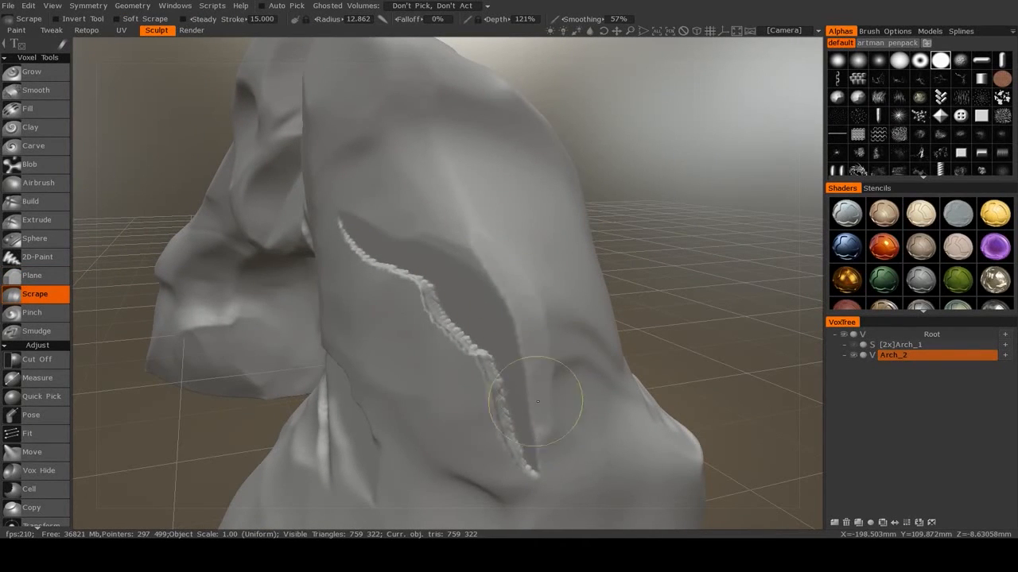
pyautogui.moveTo(538, 402); pyautogui.dragTo(504, 296)
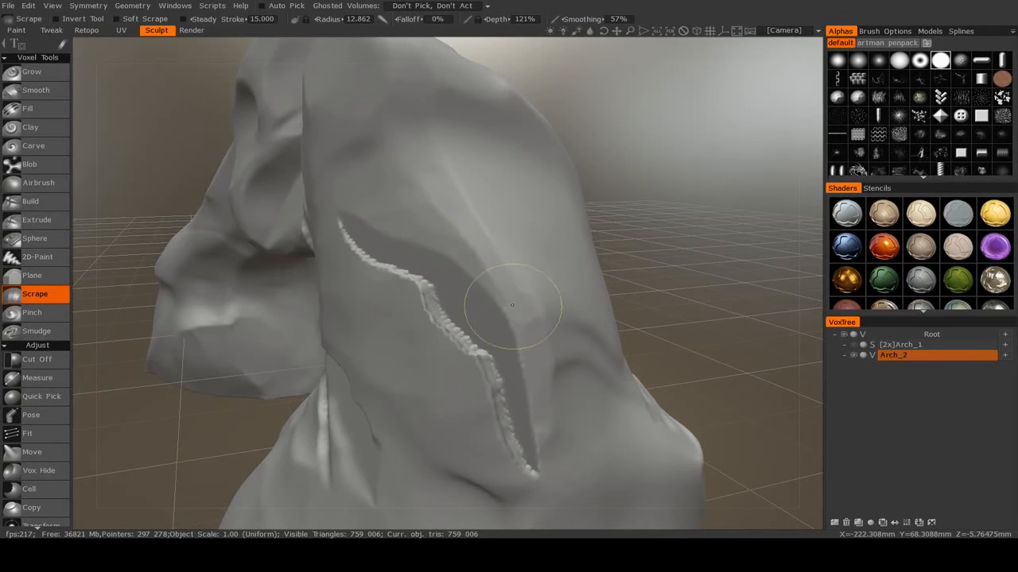
# Smooth the jagged lower lip of the side ledge along its whole length.
pyautogui.moveTo(540, 350)
pyautogui.keyDown('alt'); pyautogui.mouseDown()
pyautogui.moveTo(402, 321)
pyautogui.moveTo(414, 318)
pyautogui.mouseUp(); pyautogui.keyUp('alt')
pyautogui.moveTo(345, 232); pyautogui.dragTo(323, 212)
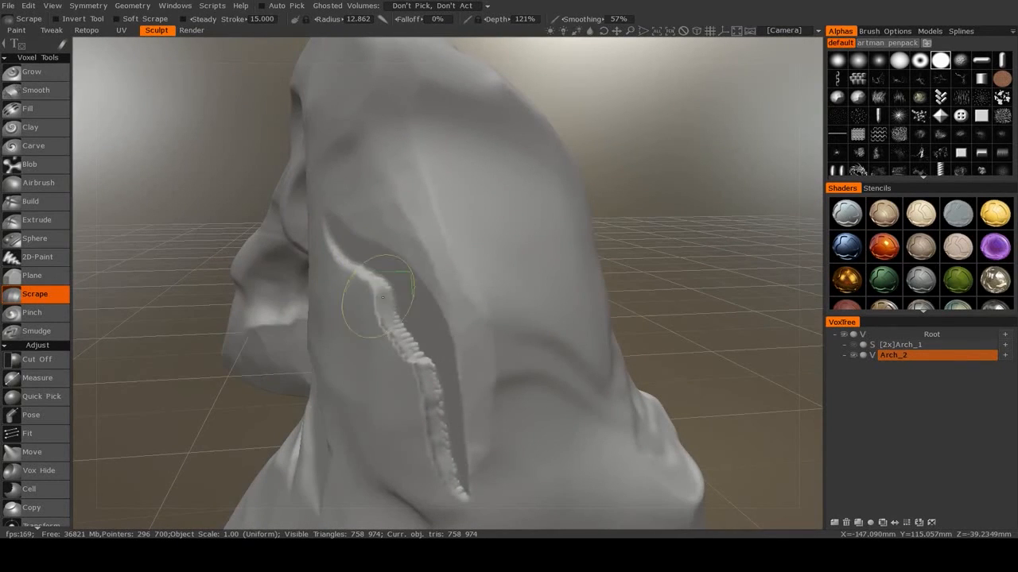
pyautogui.moveTo(382, 297)
pyautogui.keyDown('shift'); pyautogui.mouseDown()
pyautogui.moveTo(435, 448)
pyautogui.moveTo(459, 469)
pyautogui.mouseUp(); pyautogui.keyUp('shift')
pyautogui.moveTo(460, 469)
pyautogui.keyDown('alt'); pyautogui.mouseDown()
pyautogui.moveTo(502, 382)
pyautogui.moveTo(534, 444)
pyautogui.mouseUp(); pyautogui.keyUp('alt')
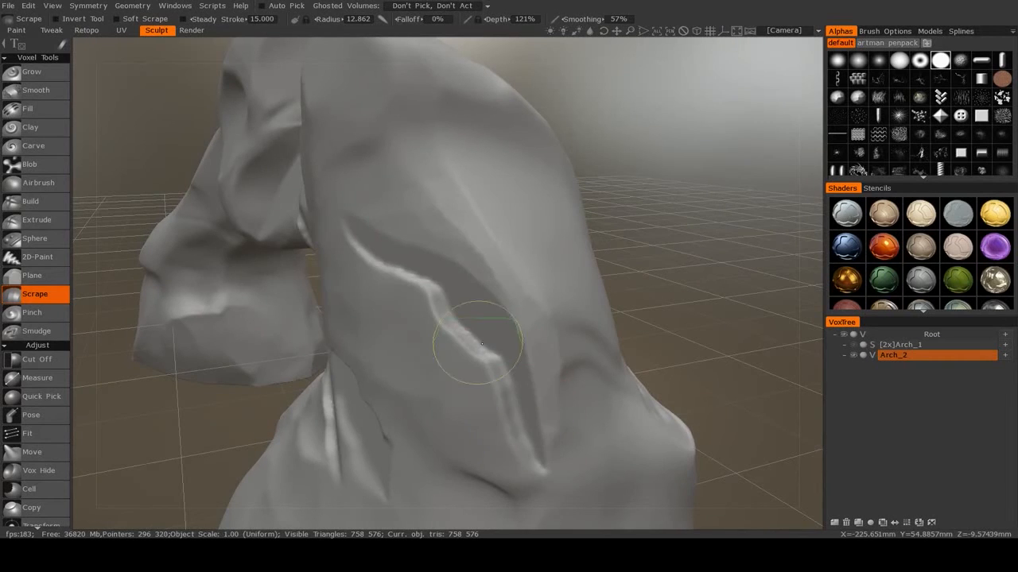
# Reduce the Scrape radius to about 10.2 and flatten the surface along the ledge's upper edge and front end.
pyautogui.keyDown('alt'); pyautogui.moveTo(383, 232); pyautogui.dragTo(454, 222); pyautogui.keyUp('alt')
pyautogui.keyDown('alt'); pyautogui.moveTo(454, 222); pyautogui.dragTo(459, 281, button='middle'); pyautogui.keyUp('alt')
pyautogui.scroll(3, 450, 271)
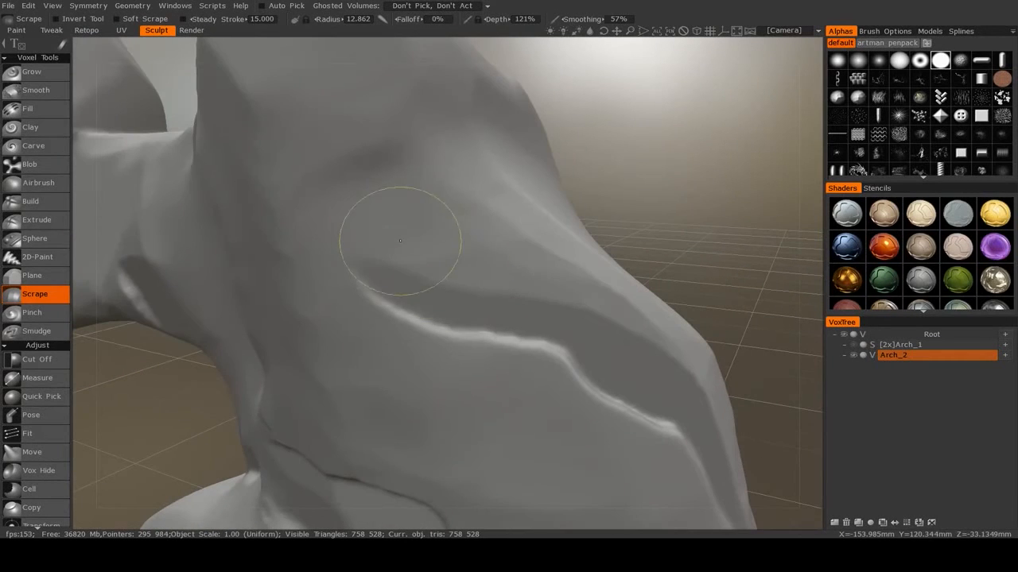
pyautogui.moveTo(502, 282); pyautogui.dragTo(486, 287, button='right')
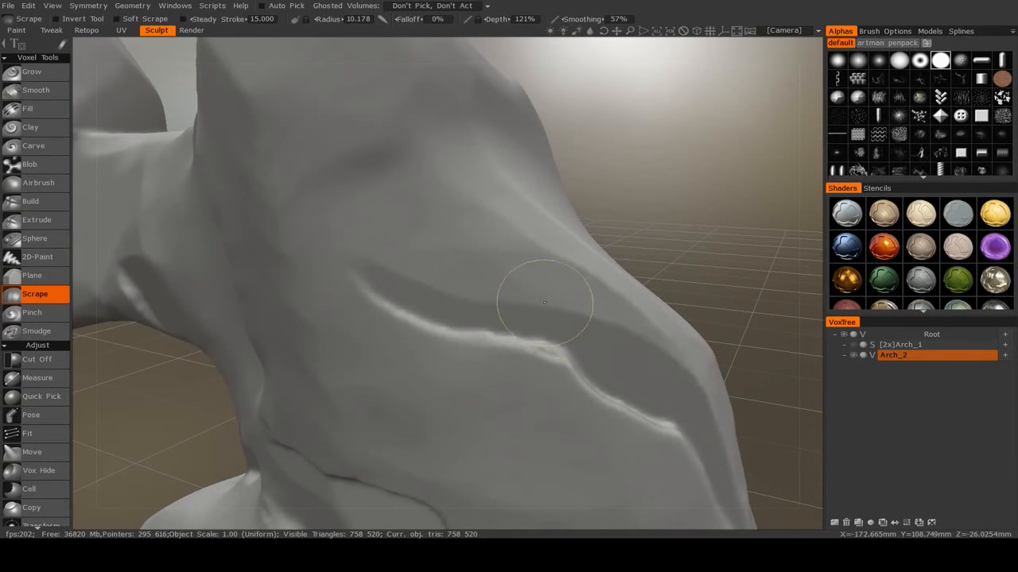
pyautogui.moveTo(548, 302); pyautogui.dragTo(669, 373)
# Enlarge the Scrape radius to about 29 and flatten the broad outer side of the leg above the ledge.
pyautogui.keyDown('alt'); pyautogui.moveTo(669, 373); pyautogui.dragTo(550, 305, button='right'); pyautogui.keyUp('alt')
pyautogui.keyDown('alt'); pyautogui.moveTo(550, 305); pyautogui.dragTo(469, 322); pyautogui.keyUp('alt')
pyautogui.scroll(3, 469, 322)
pyautogui.moveTo(469, 322); pyautogui.dragTo(519, 338, button='right')
pyautogui.keyDown('alt'); pyautogui.moveTo(519, 338); pyautogui.dragTo(466, 335); pyautogui.keyUp('alt')
pyautogui.moveTo(465, 335); pyautogui.dragTo(460, 305, button='right')
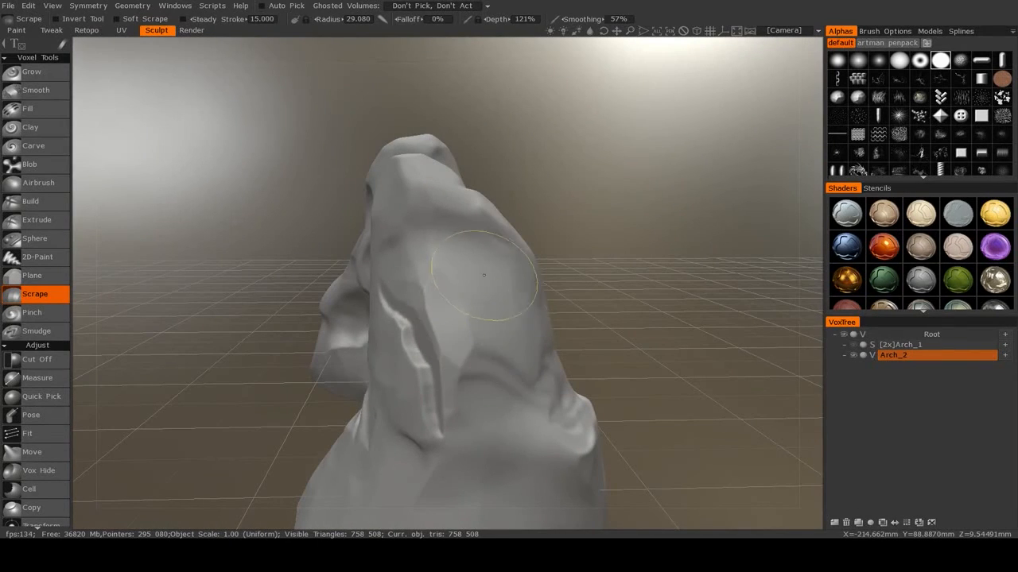
pyautogui.moveTo(470, 274); pyautogui.dragTo(446, 238)
pyautogui.keyDown('alt'); pyautogui.moveTo(445, 238); pyautogui.dragTo(545, 314); pyautogui.keyUp('alt')
pyautogui.keyDown('alt'); pyautogui.moveTo(546, 313); pyautogui.dragTo(532, 249, button='middle'); pyautogui.keyUp('alt')
pyautogui.keyDown('alt'); pyautogui.moveTo(532, 250); pyautogui.dragTo(557, 233); pyautogui.keyUp('alt')
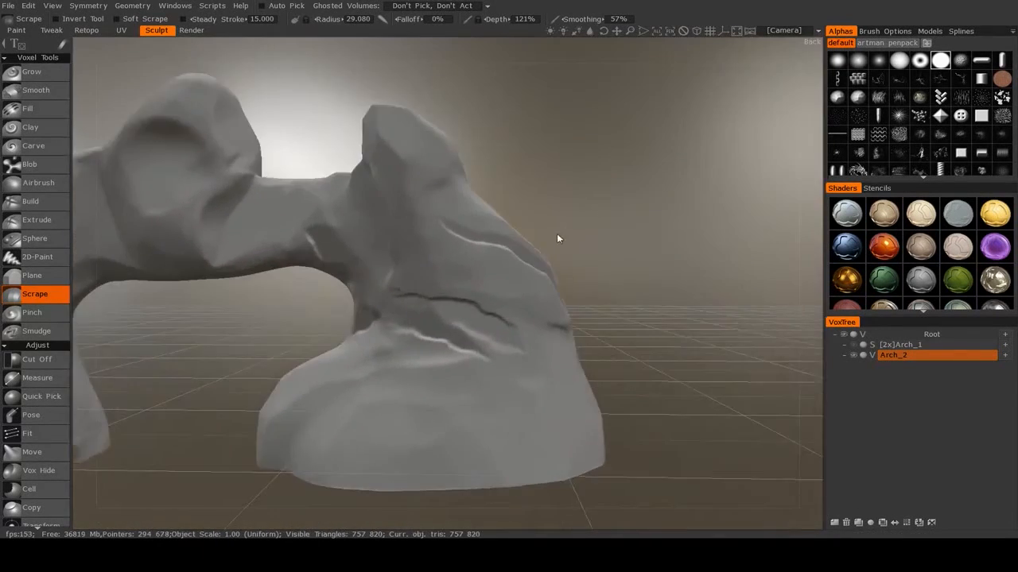
pyautogui.keyDown('alt'); pyautogui.moveTo(556, 233); pyautogui.dragTo(517, 237, button='right'); pyautogui.keyUp('alt')
pyautogui.keyDown('alt'); pyautogui.moveTo(517, 237); pyautogui.dragTo(515, 246); pyautogui.keyUp('alt')
pyautogui.keyDown('alt'); pyautogui.moveTo(516, 246); pyautogui.dragTo(535, 269, button='right'); pyautogui.keyUp('alt')
pyautogui.keyDown('alt'); pyautogui.moveTo(535, 269); pyautogui.dragTo(512, 266); pyautogui.keyUp('alt')
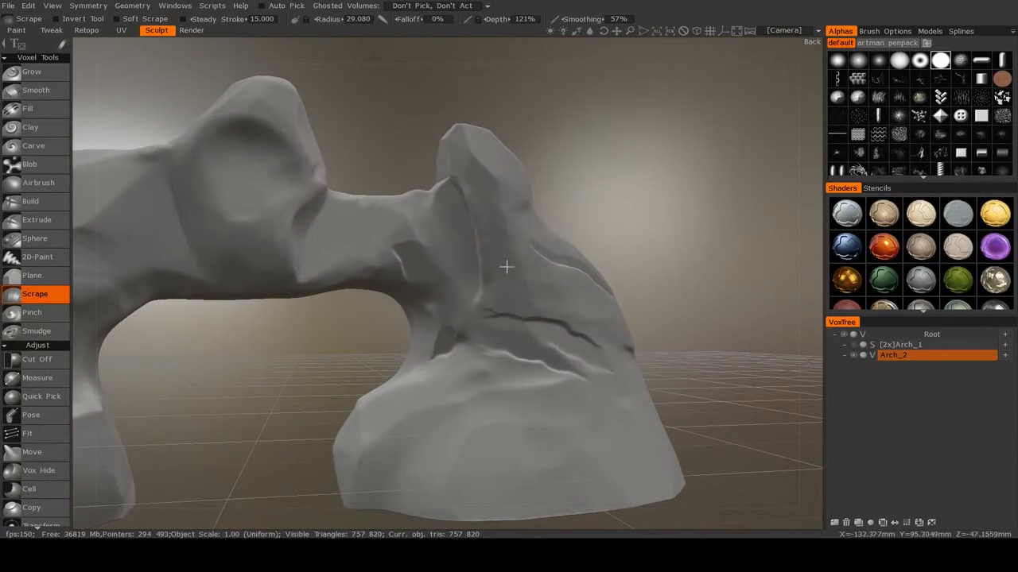
# Switch to the Build tool with the taller tower above the arch span in view.
pyautogui.moveTo(503, 269); pyautogui.dragTo(501, 269, button='right')
pyautogui.keyDown('alt'); pyautogui.moveTo(377, 195); pyautogui.dragTo(434, 238, button='middle'); pyautogui.keyUp('alt')
pyautogui.keyDown('alt'); pyautogui.moveTo(435, 237); pyautogui.dragTo(469, 243); pyautogui.keyUp('alt')
pyautogui.keyDown('alt'); pyautogui.moveTo(469, 243); pyautogui.dragTo(485, 256, button='middle'); pyautogui.keyUp('alt')
pyautogui.keyDown('alt'); pyautogui.moveTo(485, 256); pyautogui.dragTo(482, 270); pyautogui.keyUp('alt')
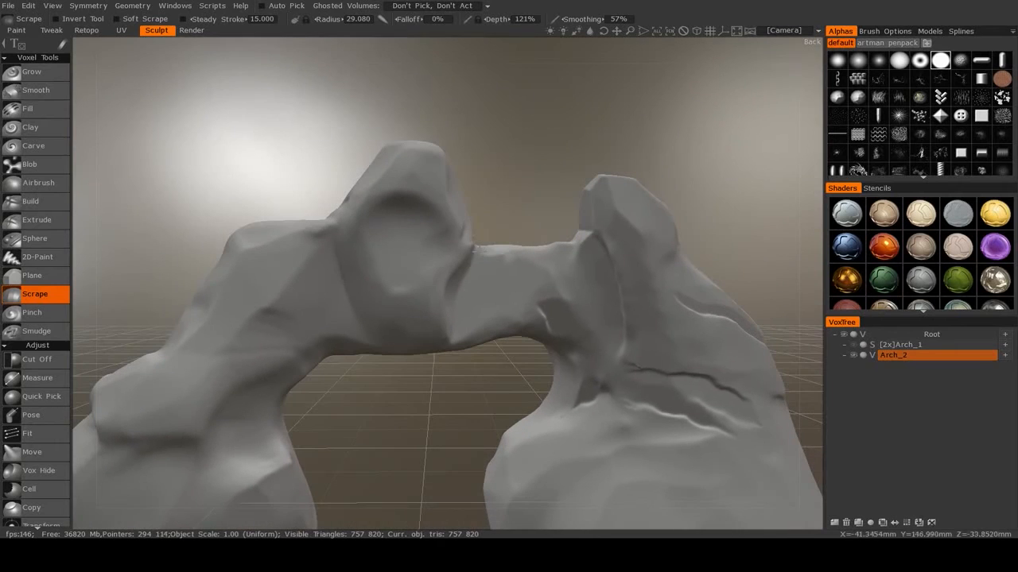
pyautogui.click(52, 203)
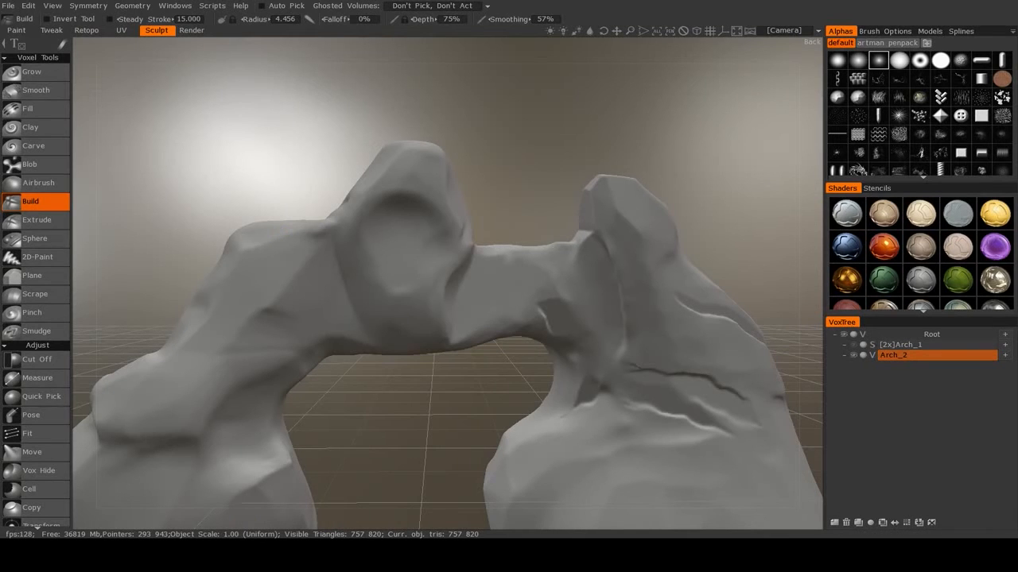
# Examine the whole arch in Arches_National_Park_Utah_08.jpg, especially the rounded shape of the tower top, and return to the sculpt.
pyautogui.hotkey('alt', 'Tab')
pyautogui.moveTo(297, 339); pyautogui.dragTo(499, 193)
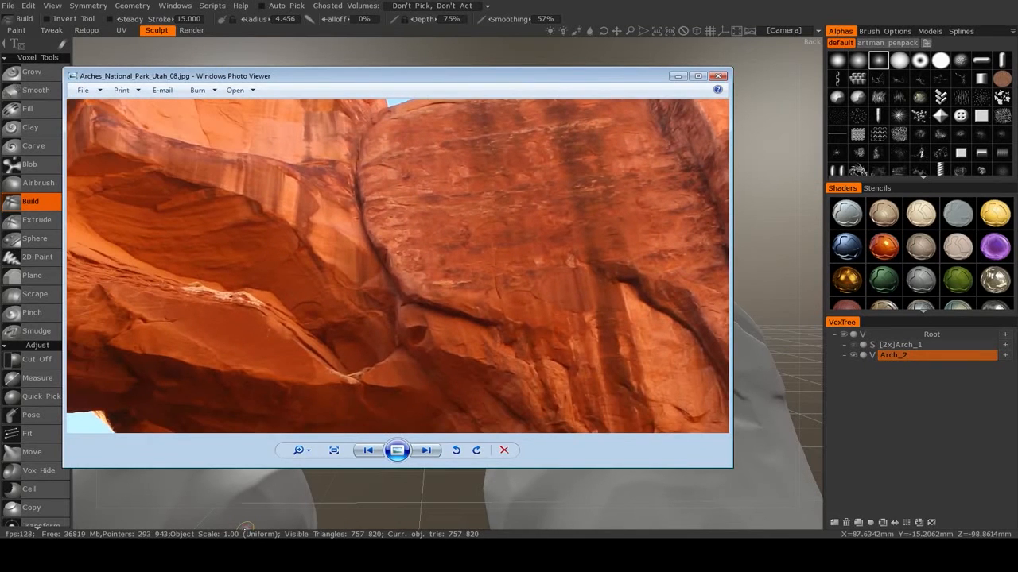
pyautogui.scroll(-2, 299, 451)
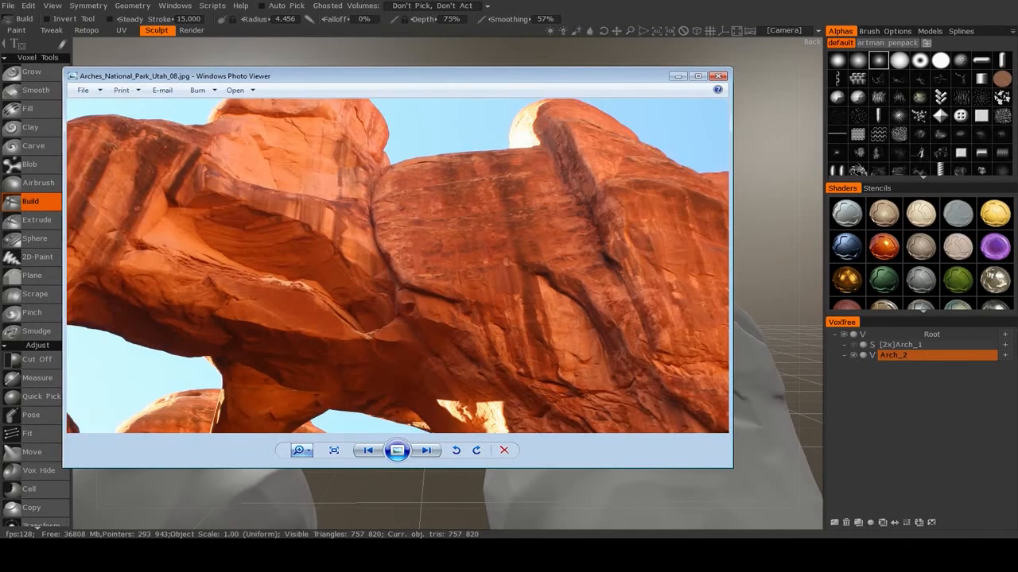
pyautogui.scroll(-4, 300, 451)
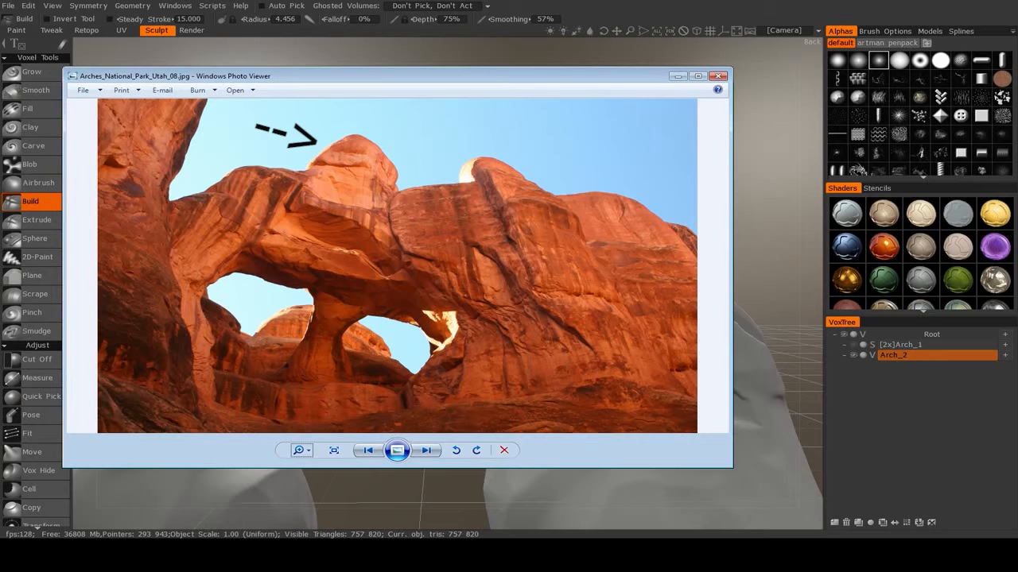
pyautogui.click(678, 76)
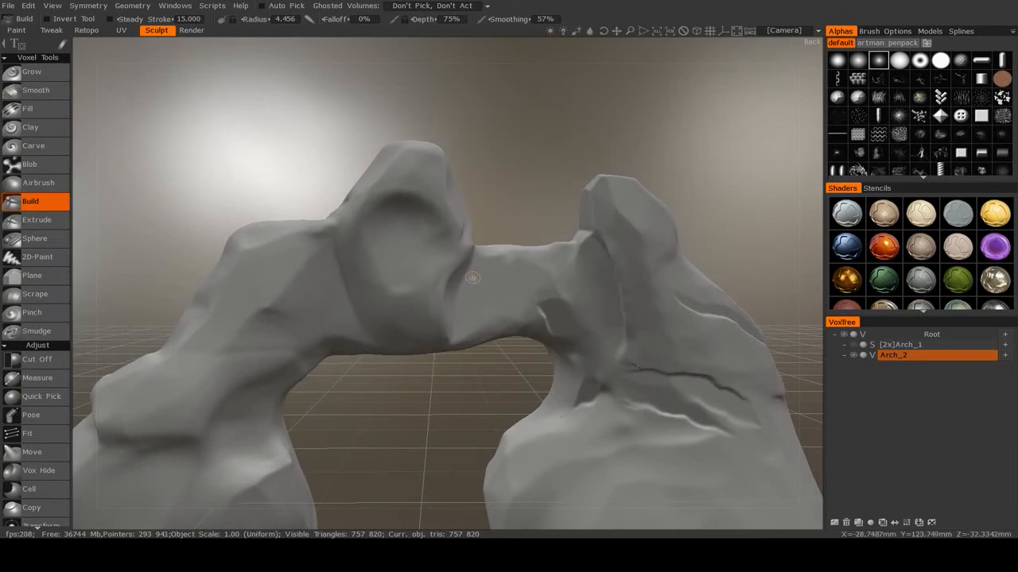
# Build layered bands across the tower face above the hollow, using the square alpha at a radius of about 11.5.
pyautogui.keyDown('alt'); pyautogui.moveTo(416, 200); pyautogui.dragTo(423, 256, button='middle'); pyautogui.keyUp('alt')
pyautogui.keyDown('alt'); pyautogui.moveTo(423, 257); pyautogui.dragTo(427, 281, button='right'); pyautogui.keyUp('alt')
pyautogui.keyDown('alt'); pyautogui.moveTo(422, 249); pyautogui.dragTo(446, 294, button='middle'); pyautogui.keyUp('alt')
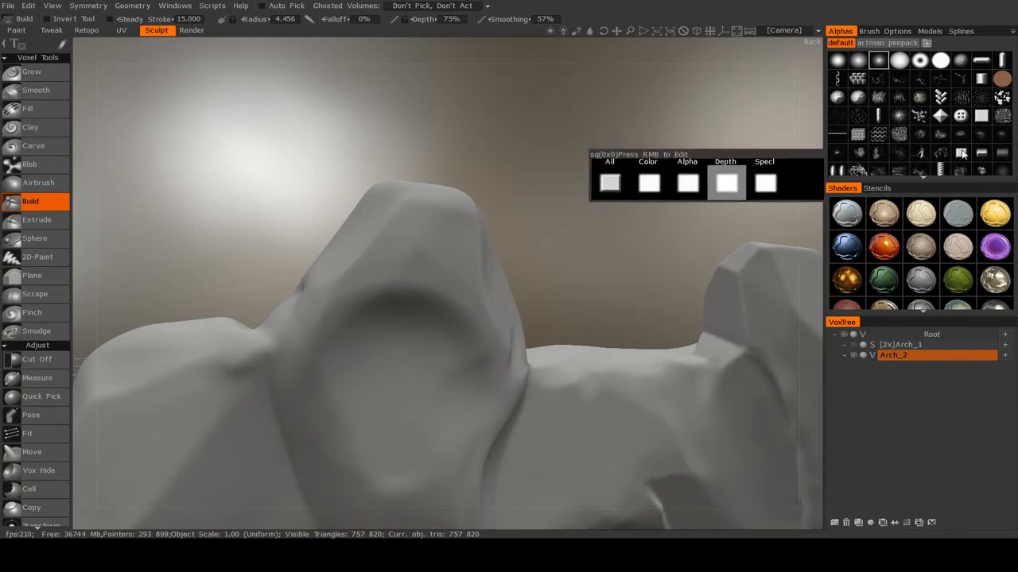
pyautogui.moveTo(357, 274); pyautogui.dragTo(388, 278, button='right')
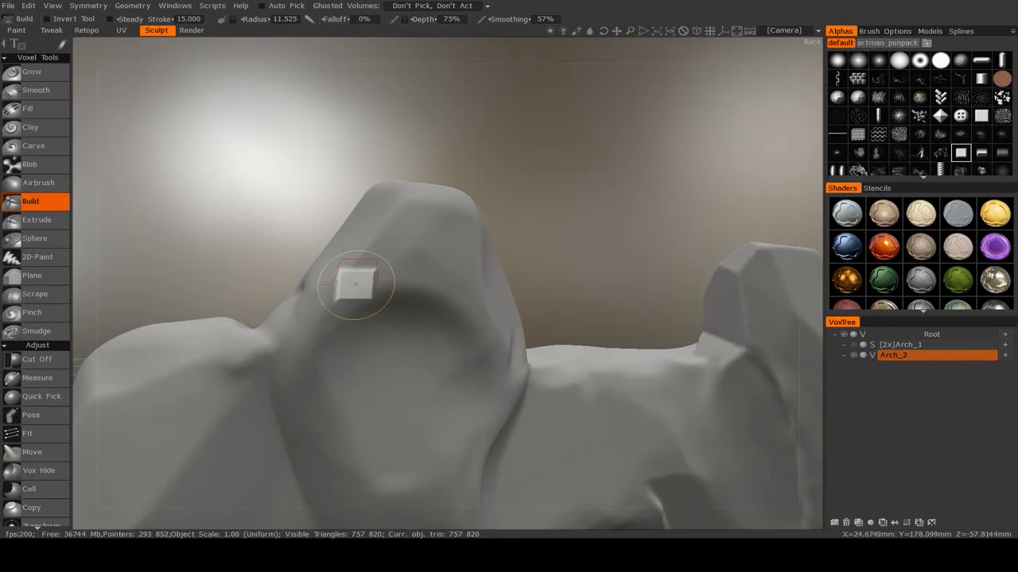
pyautogui.moveTo(355, 284)
pyautogui.mouseDown()
pyautogui.moveTo(438, 279)
pyautogui.moveTo(466, 291)
pyautogui.moveTo(456, 256)
pyautogui.moveTo(427, 250)
pyautogui.mouseUp()
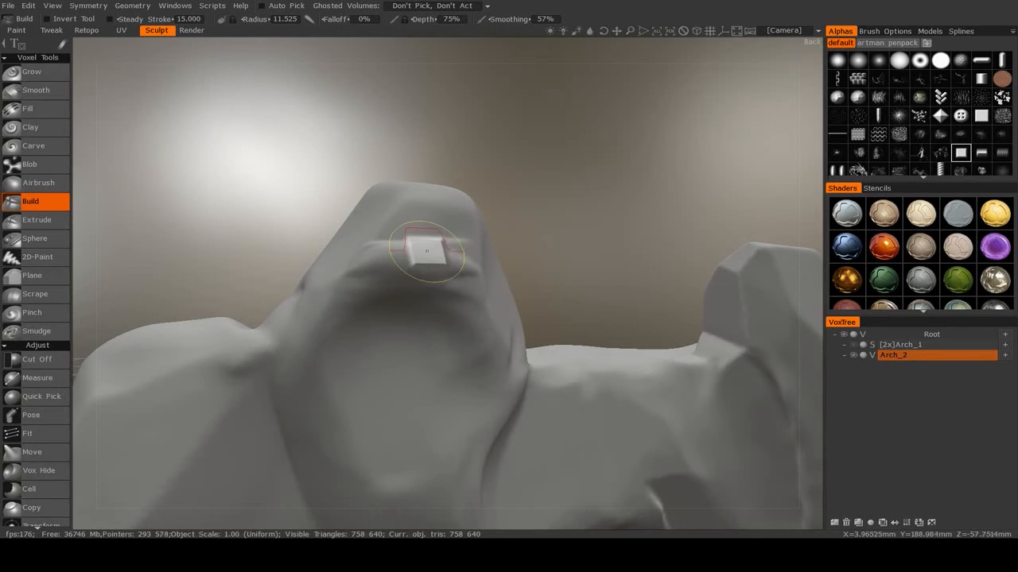
pyautogui.keyDown('alt'); pyautogui.moveTo(406, 253); pyautogui.dragTo(419, 277, button='middle'); pyautogui.keyUp('alt')
pyautogui.moveTo(413, 243)
pyautogui.mouseDown()
pyautogui.moveTo(387, 250)
pyautogui.moveTo(395, 263)
pyautogui.moveTo(453, 246)
pyautogui.mouseUp()
pyautogui.moveTo(453, 243)
pyautogui.mouseDown()
pyautogui.moveTo(432, 233)
pyautogui.moveTo(455, 232)
pyautogui.mouseUp()
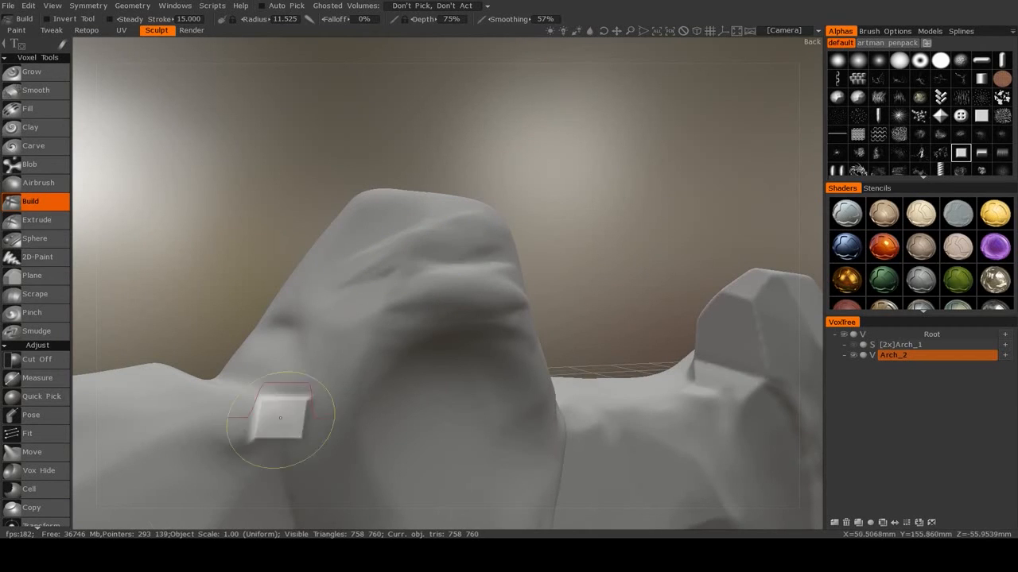
# Compare the tower with the reference photo and build a sloping band down along the hollow's upper rim.
pyautogui.hotkey('alt', 'Tab')
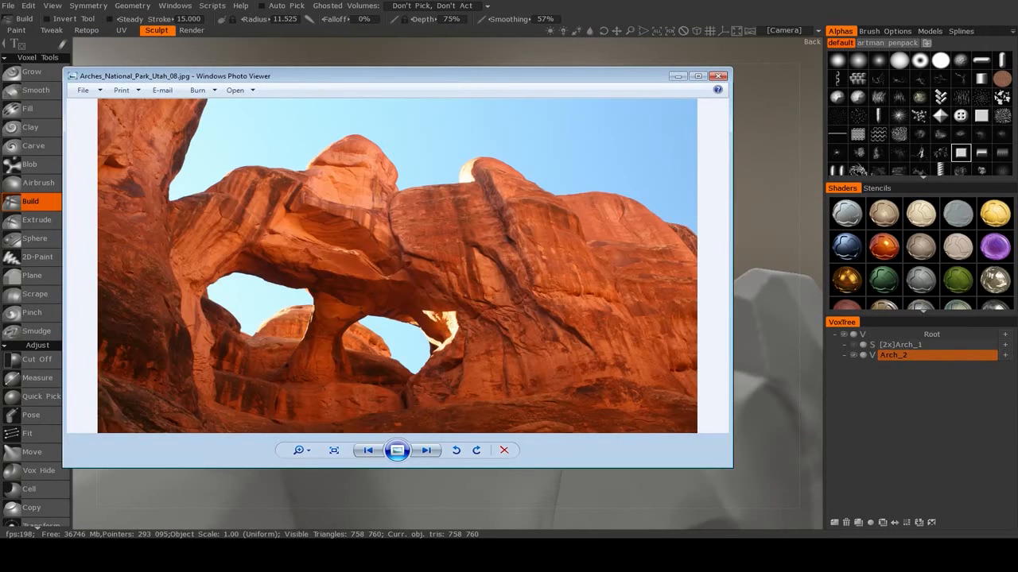
pyautogui.hotkey('alt', 'Tab')
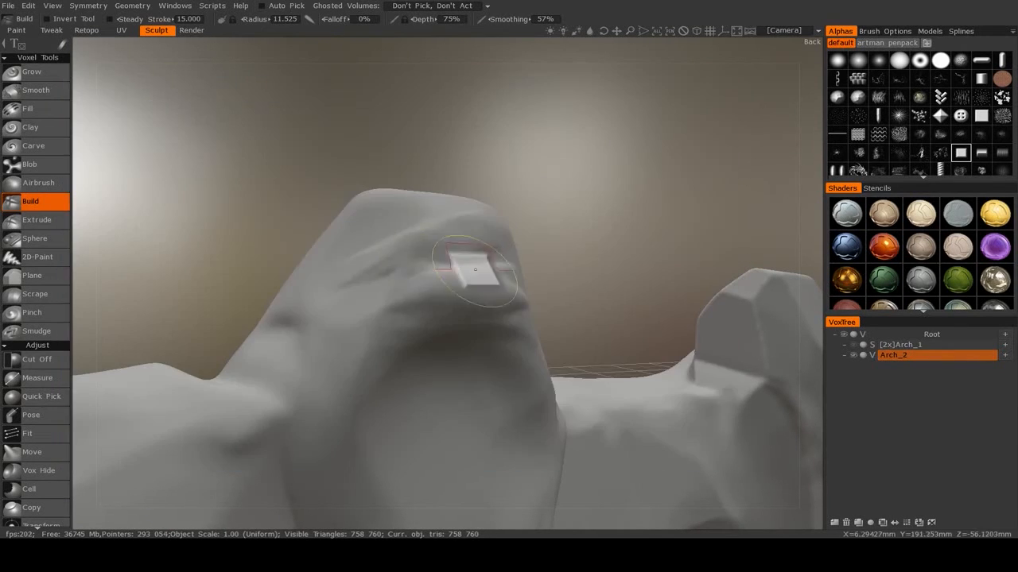
pyautogui.moveTo(488, 295)
pyautogui.mouseDown()
pyautogui.moveTo(418, 325)
pyautogui.moveTo(282, 348)
pyautogui.mouseUp()
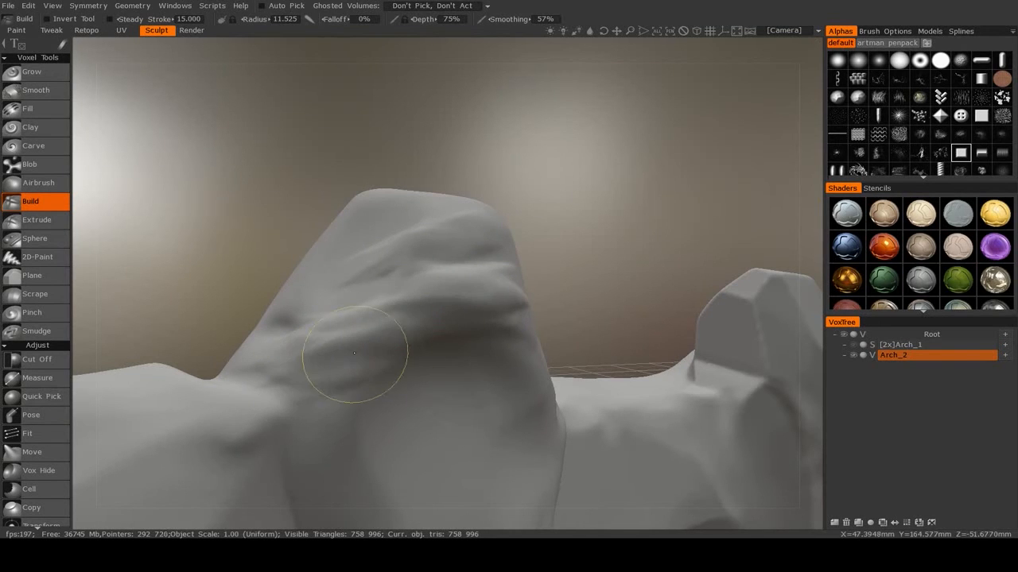
# Enlarge the Build radius to about 14.4 and build up a broad bulge across the upper tower face.
pyautogui.moveTo(461, 273)
pyautogui.keyDown('alt'); pyautogui.mouseDown()
pyautogui.moveTo(403, 232)
pyautogui.moveTo(453, 270)
pyautogui.mouseUp(); pyautogui.keyUp('alt')
pyautogui.rightClick(453, 271)
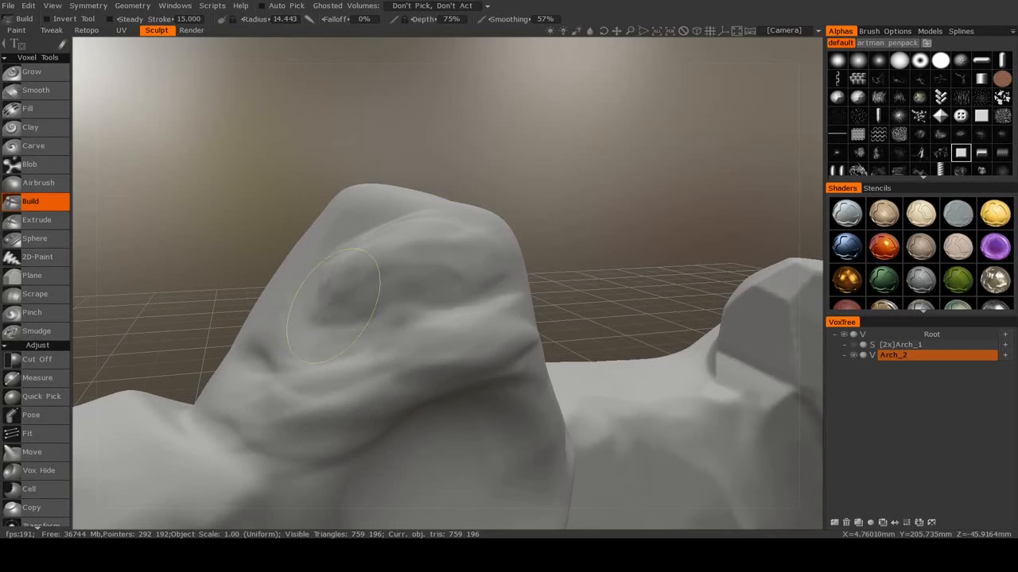
pyautogui.keyDown('alt'); pyautogui.moveTo(371, 252); pyautogui.dragTo(363, 289); pyautogui.keyUp('alt')
pyautogui.moveTo(350, 296)
pyautogui.mouseDown()
pyautogui.moveTo(462, 305)
pyautogui.moveTo(493, 295)
pyautogui.mouseUp()
pyautogui.moveTo(432, 348)
pyautogui.mouseDown()
pyautogui.moveTo(329, 372)
pyautogui.moveTo(387, 325)
pyautogui.mouseUp()
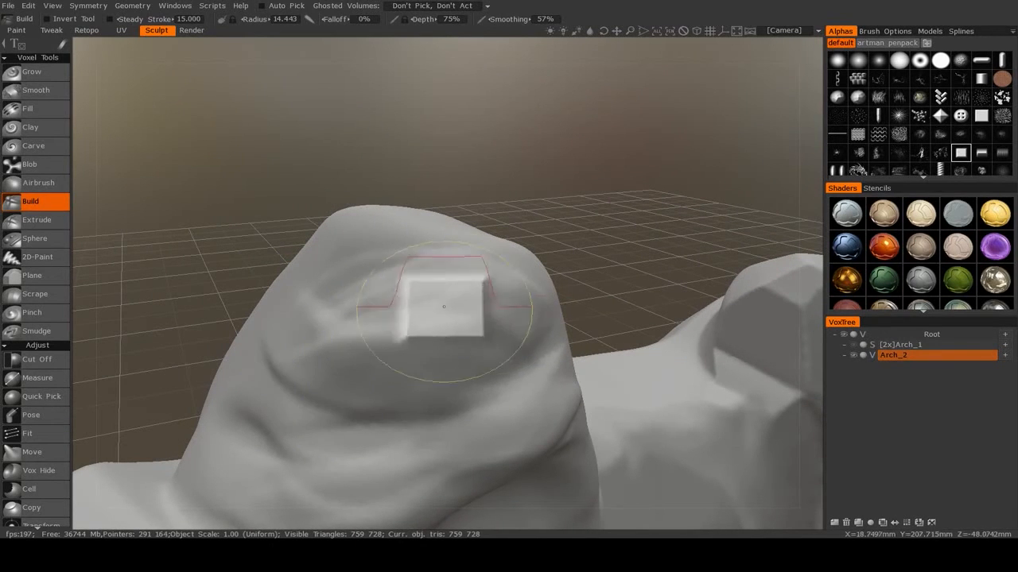
# Raise Smoothing to 81% and smooth the new strokes on the upper bulge.
pyautogui.keyDown('shift'); pyautogui.moveTo(301, 331); pyautogui.dragTo(404, 325); pyautogui.keyUp('shift')
pyautogui.keyDown('shift'); pyautogui.moveTo(406, 326); pyautogui.dragTo(409, 306, button='right'); pyautogui.keyUp('shift')
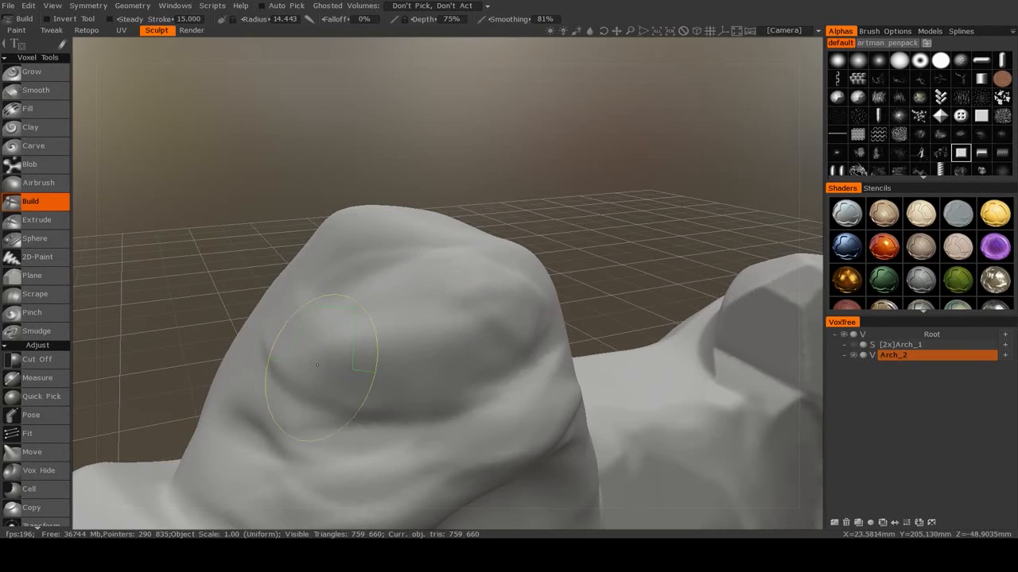
pyautogui.keyDown('alt'); pyautogui.moveTo(364, 275); pyautogui.dragTo(280, 336); pyautogui.keyUp('alt')
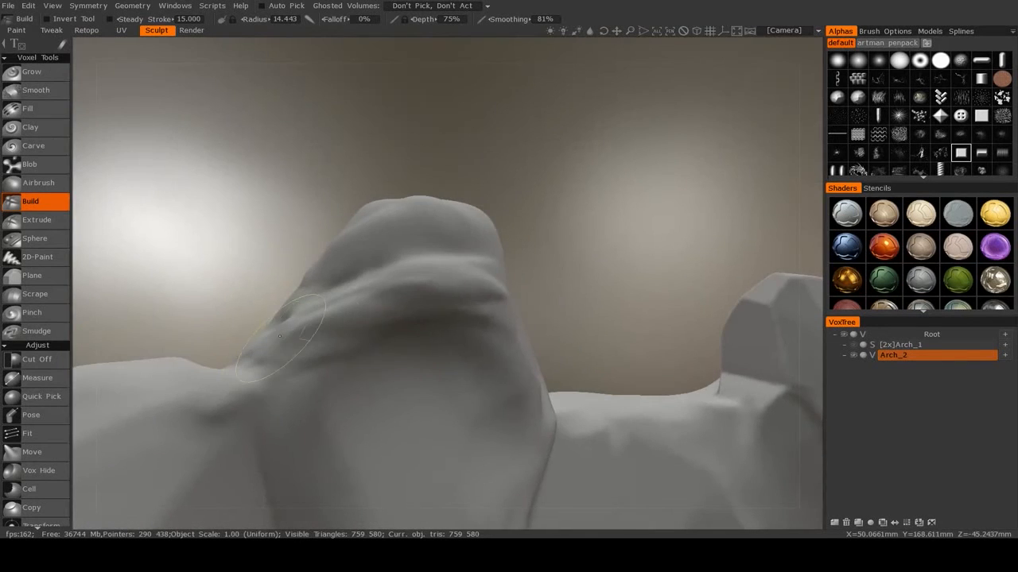
# Continue the rim band around the tower's side with a Build radius of about 9.7 and smooth it at about 14.4.
pyautogui.keyDown('alt'); pyautogui.moveTo(458, 284); pyautogui.dragTo(384, 306); pyautogui.keyUp('alt')
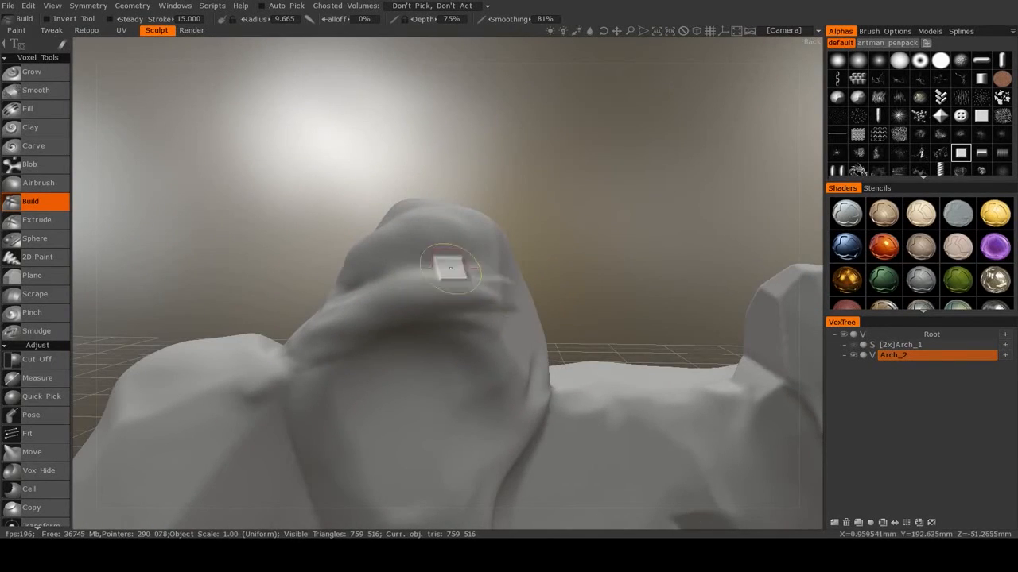
pyautogui.keyDown('alt'); pyautogui.moveTo(523, 308); pyautogui.dragTo(434, 325); pyautogui.keyUp('alt')
pyautogui.moveTo(434, 325)
pyautogui.keyDown('alt'); pyautogui.mouseDown(button='right')
pyautogui.moveTo(495, 342)
pyautogui.moveTo(504, 363)
pyautogui.mouseUp(button='right'); pyautogui.keyUp('alt')
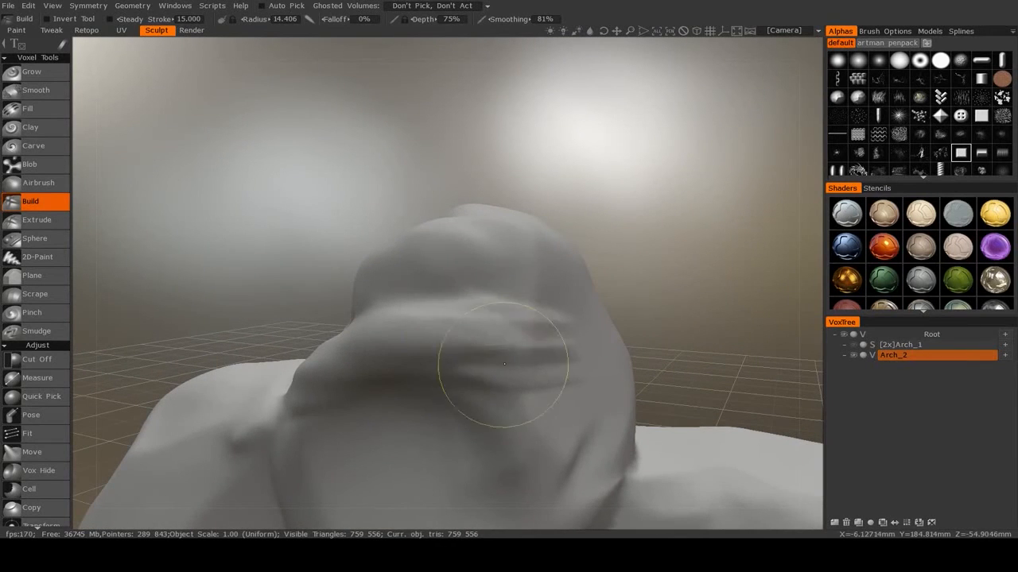
pyautogui.moveTo(504, 363)
pyautogui.keyDown('shift'); pyautogui.mouseDown()
pyautogui.moveTo(608, 369)
pyautogui.moveTo(516, 336)
pyautogui.moveTo(541, 358)
pyautogui.mouseUp(); pyautogui.keyUp('shift')
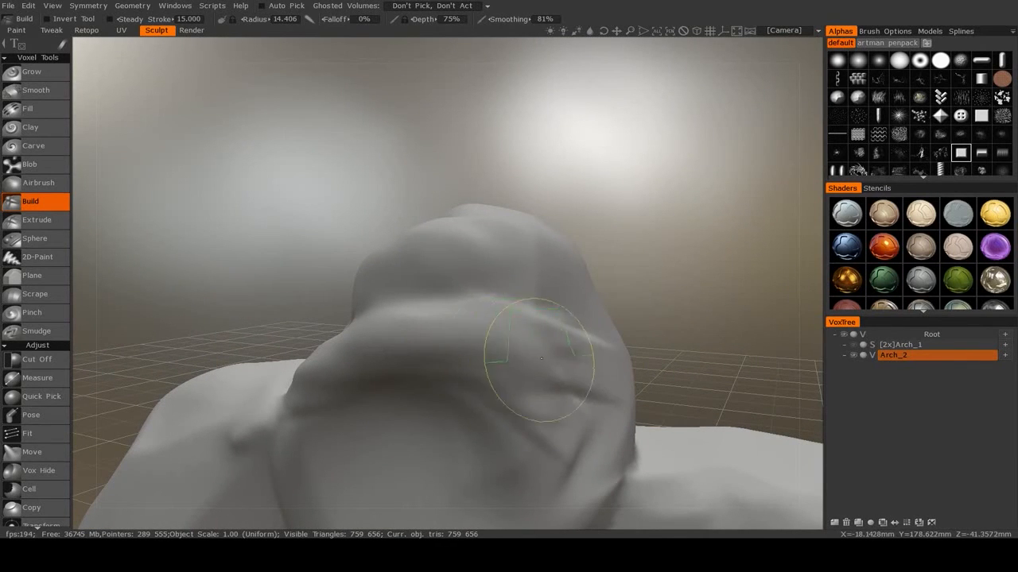
pyautogui.moveTo(447, 366)
pyautogui.keyDown('alt'); pyautogui.mouseDown()
pyautogui.moveTo(593, 334)
pyautogui.moveTo(507, 305)
pyautogui.moveTo(461, 314)
pyautogui.moveTo(461, 341)
pyautogui.moveTo(523, 311)
pyautogui.mouseUp(); pyautogui.keyUp('alt')
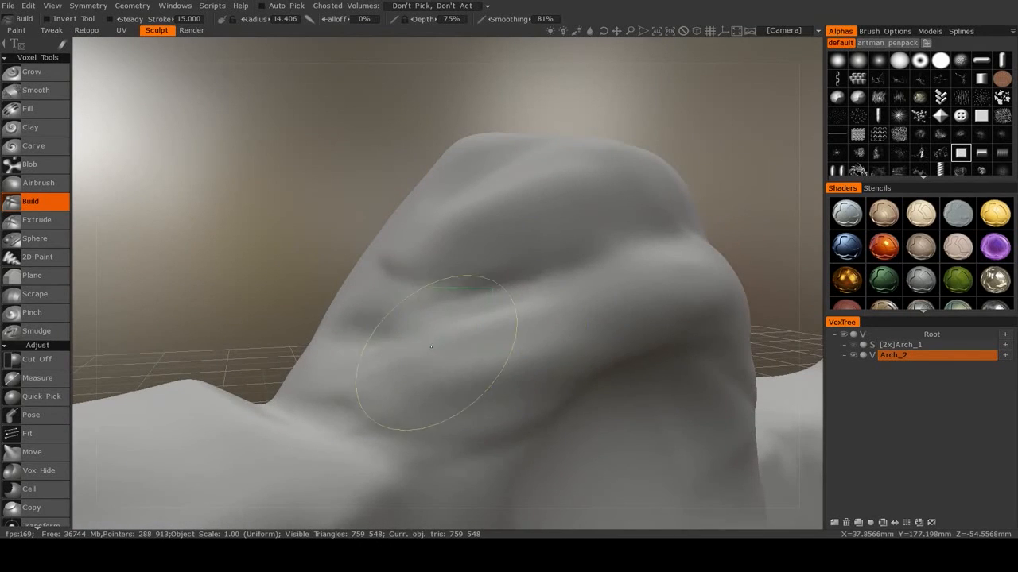
pyautogui.moveTo(415, 443)
pyautogui.keyDown('alt'); pyautogui.mouseDown()
pyautogui.moveTo(504, 336)
pyautogui.moveTo(464, 311)
pyautogui.moveTo(508, 355)
pyautogui.moveTo(546, 346)
pyautogui.mouseUp(); pyautogui.keyUp('alt')
# Deepen the crease between the upper bulge and the rim band with a soft round alpha and a radius of about 8.5.
pyautogui.moveTo(536, 266); pyautogui.dragTo(447, 271, button='right')
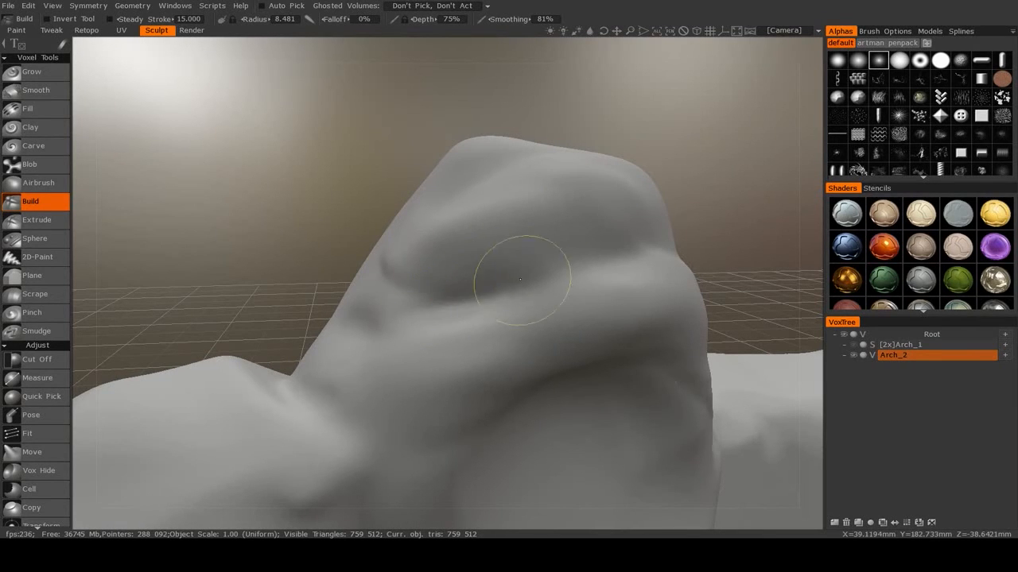
pyautogui.moveTo(657, 246); pyautogui.dragTo(379, 294)
pyautogui.moveTo(666, 246); pyautogui.dragTo(296, 294)
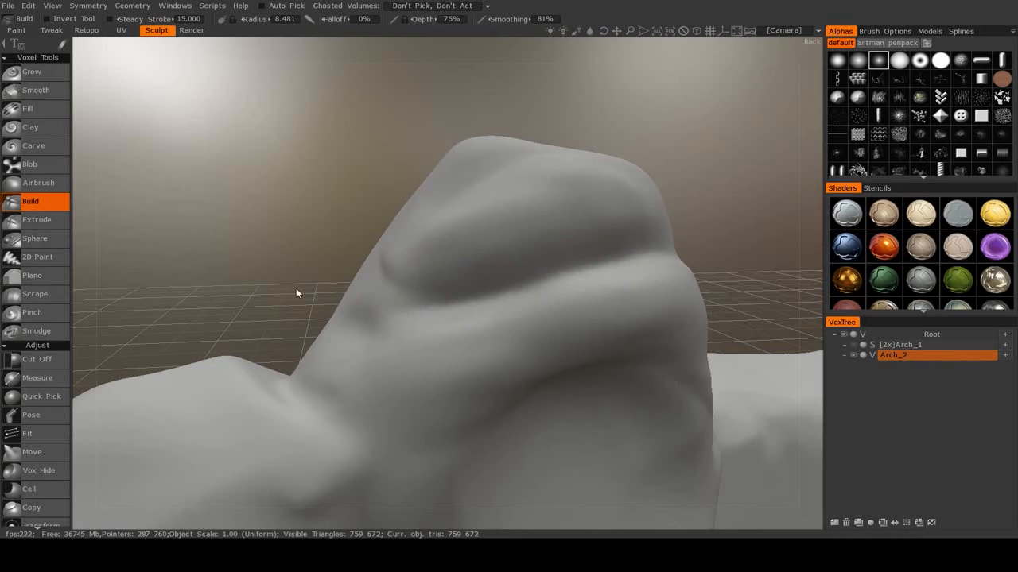
# Tighten the crease beneath the upper bulge with the Pinch tool at a radius of about 15.2 and 67% depth.
pyautogui.click(32, 313)
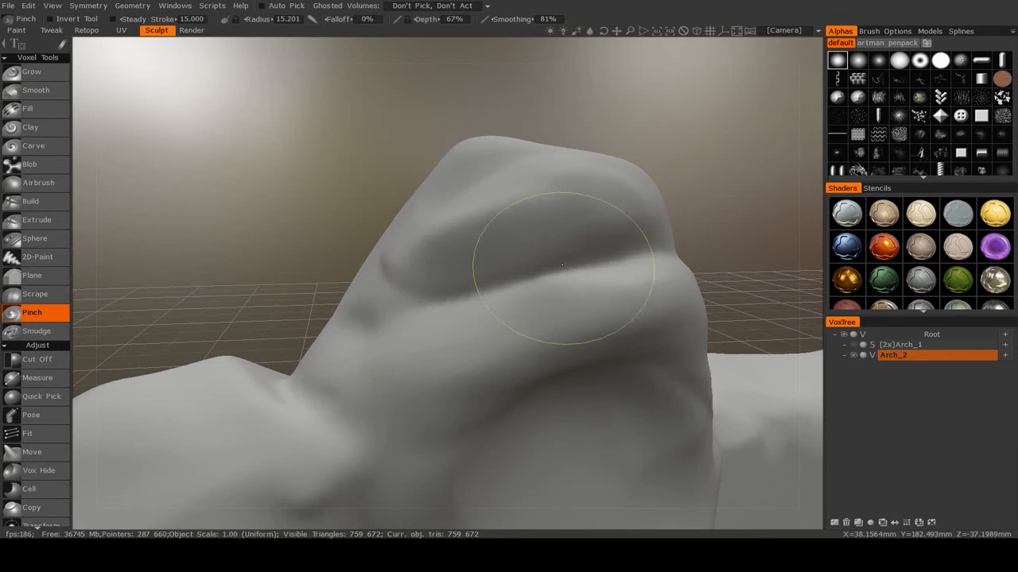
pyautogui.keyDown('alt'); pyautogui.moveTo(625, 253); pyautogui.dragTo(607, 245); pyautogui.keyUp('alt')
pyautogui.moveTo(552, 220)
pyautogui.mouseDown()
pyautogui.moveTo(648, 250)
pyautogui.moveTo(639, 306)
pyautogui.mouseUp()
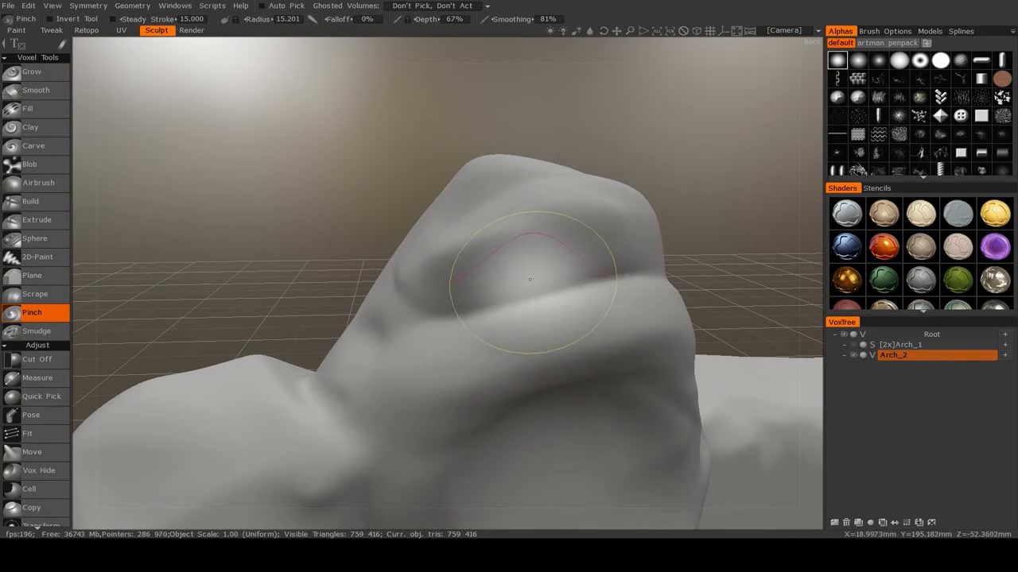
# Deepen the underside of the hollow's upper rim with the Build tool at a radius of about 8.5.
pyautogui.click(46, 203)
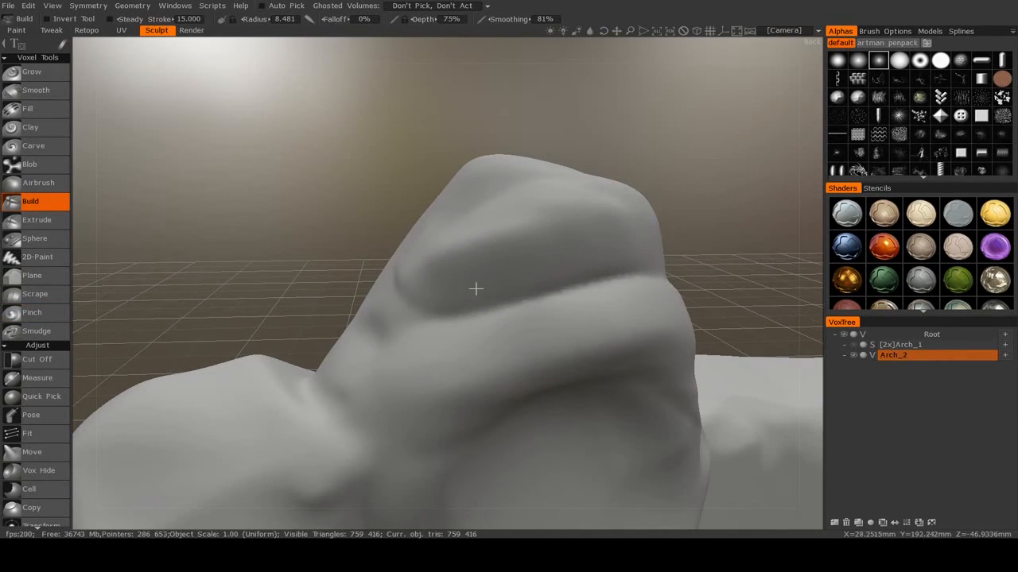
pyautogui.moveTo(475, 289)
pyautogui.keyDown('alt'); pyautogui.mouseDown()
pyautogui.moveTo(535, 314)
pyautogui.moveTo(537, 326)
pyautogui.moveTo(590, 322)
pyautogui.moveTo(551, 306)
pyautogui.moveTo(549, 291)
pyautogui.moveTo(472, 290)
pyautogui.moveTo(522, 318)
pyautogui.mouseUp(); pyautogui.keyUp('alt')
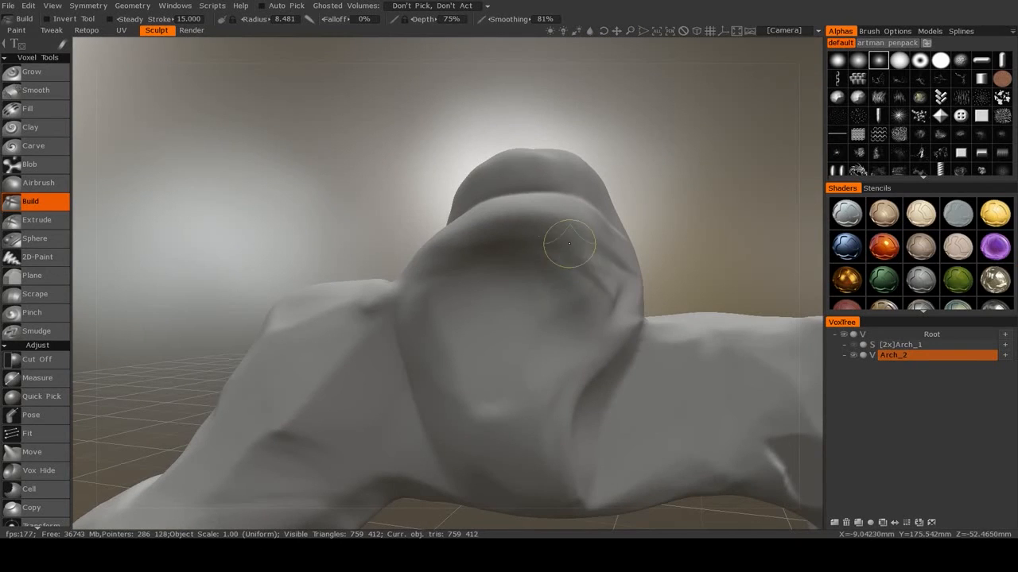
pyautogui.moveTo(570, 244); pyautogui.dragTo(581, 278)
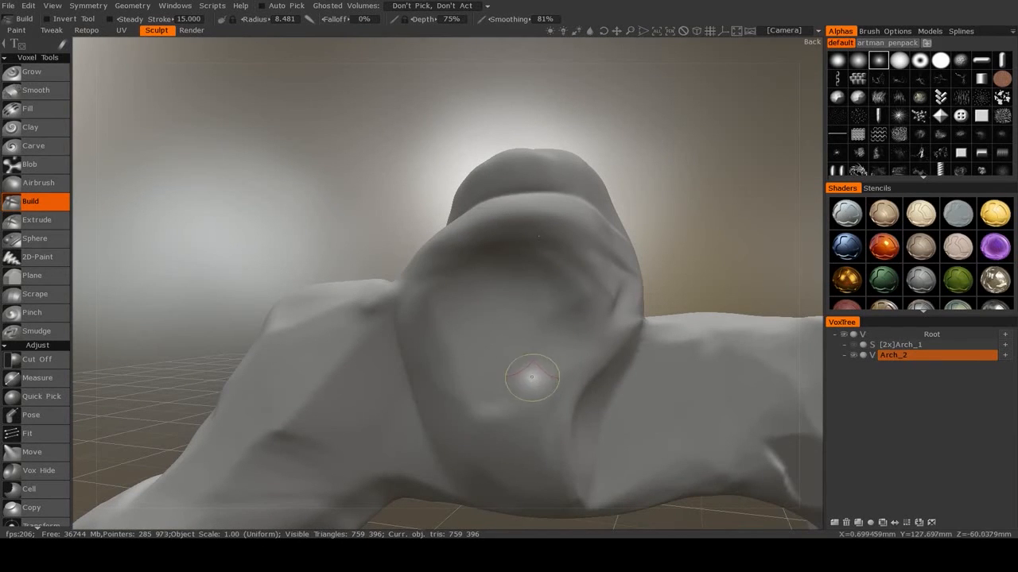
# Build stacked ledges across the lower part of the hollow with the square alpha, using radii of about 12.1 and 9.3.
pyautogui.keyDown('alt'); pyautogui.moveTo(527, 375); pyautogui.dragTo(278, 305); pyautogui.keyUp('alt')
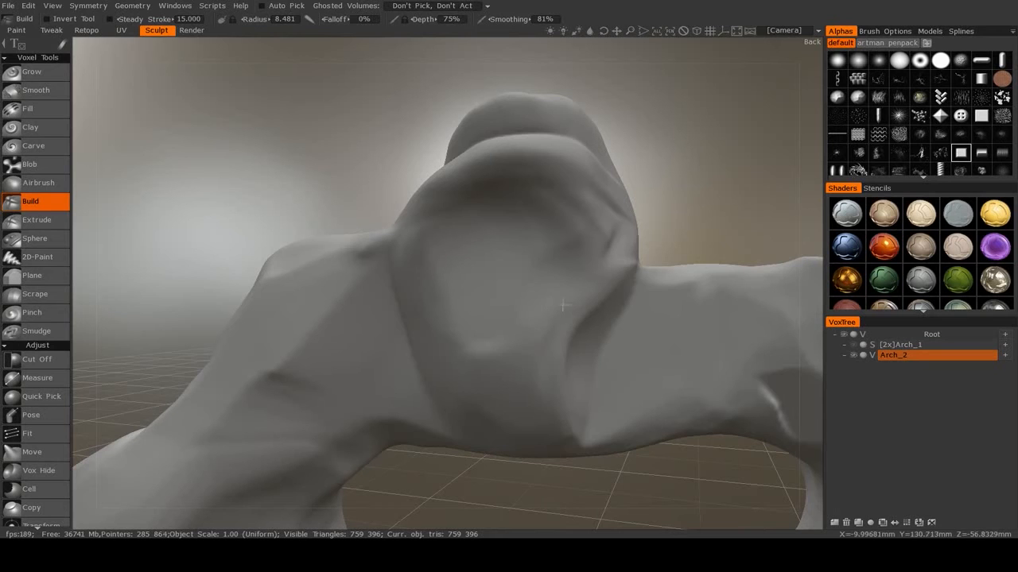
pyautogui.moveTo(562, 304)
pyautogui.keyDown('alt'); pyautogui.mouseDown()
pyautogui.moveTo(416, 301)
pyautogui.moveTo(398, 345)
pyautogui.moveTo(350, 300)
pyautogui.mouseUp(); pyautogui.keyUp('alt')
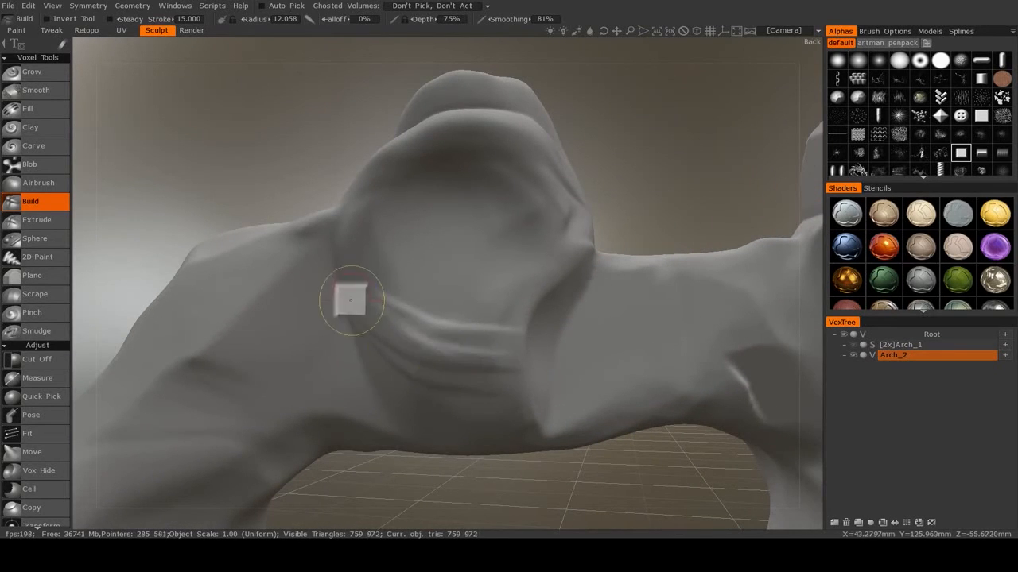
pyautogui.moveTo(419, 365); pyautogui.dragTo(477, 380)
pyautogui.keyDown('alt'); pyautogui.moveTo(384, 354); pyautogui.dragTo(437, 333); pyautogui.keyUp('alt')
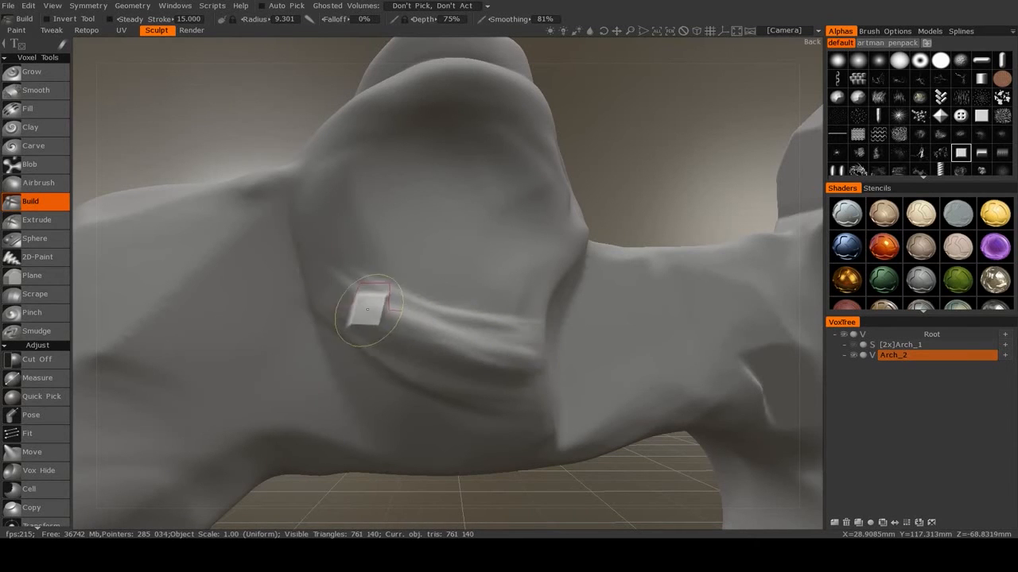
# Build another ledge below the stacked ledges of the hollow with the square alpha at a radius of about 12.3.
pyautogui.keyDown('alt'); pyautogui.moveTo(450, 358); pyautogui.dragTo(499, 300); pyautogui.keyUp('alt')
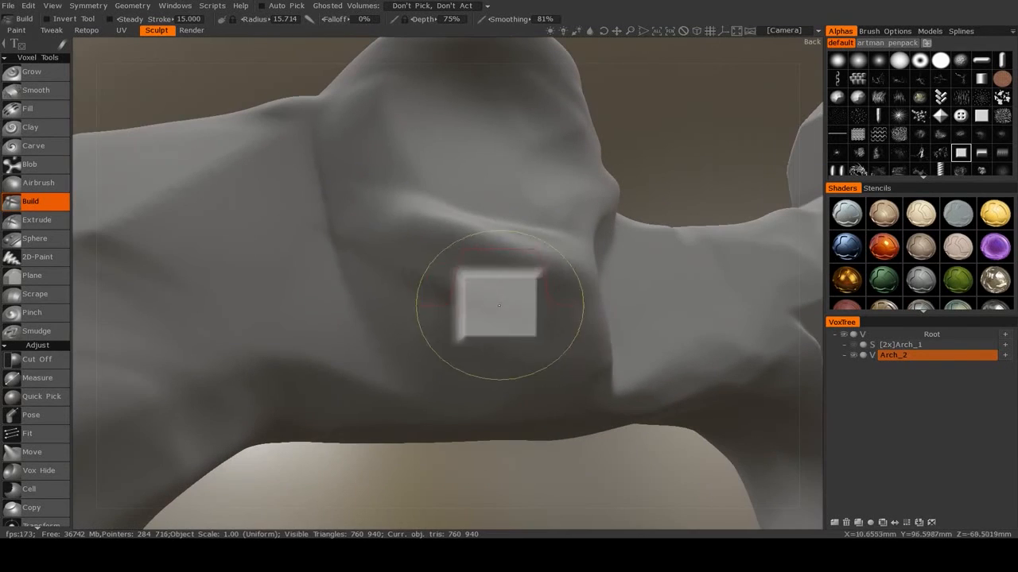
pyautogui.scroll(-13, 453, 321)
pyautogui.scroll(8, 385, 297)
pyautogui.moveTo(392, 298)
pyautogui.mouseDown()
pyautogui.moveTo(435, 350)
pyautogui.moveTo(558, 355)
pyautogui.moveTo(484, 368)
pyautogui.moveTo(537, 304)
pyautogui.mouseUp()
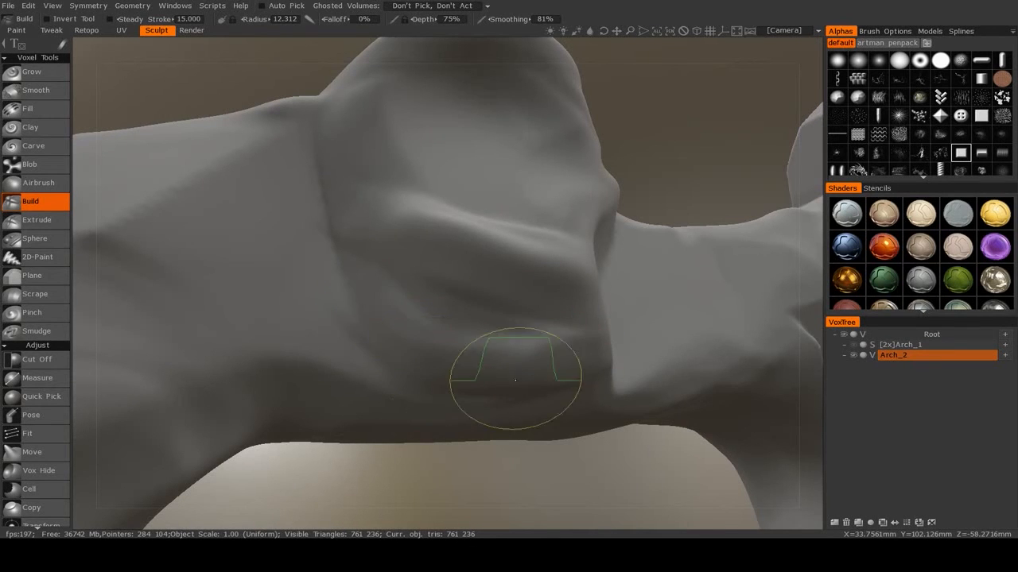
pyautogui.moveTo(516, 380)
pyautogui.mouseDown()
pyautogui.moveTo(481, 344)
pyautogui.moveTo(563, 346)
pyautogui.mouseUp()
pyautogui.keyDown('alt'); pyautogui.moveTo(563, 345); pyautogui.dragTo(543, 336, button='right'); pyautogui.keyUp('alt')
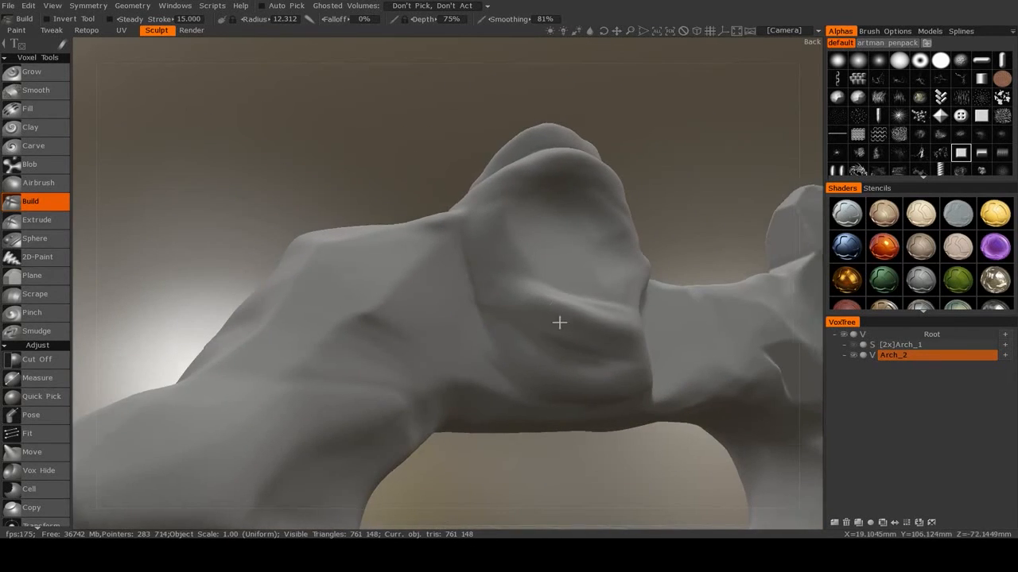
pyautogui.moveTo(559, 322)
pyautogui.keyDown('alt'); pyautogui.mouseDown()
pyautogui.moveTo(490, 332)
pyautogui.moveTo(431, 295)
pyautogui.mouseUp(); pyautogui.keyUp('alt')
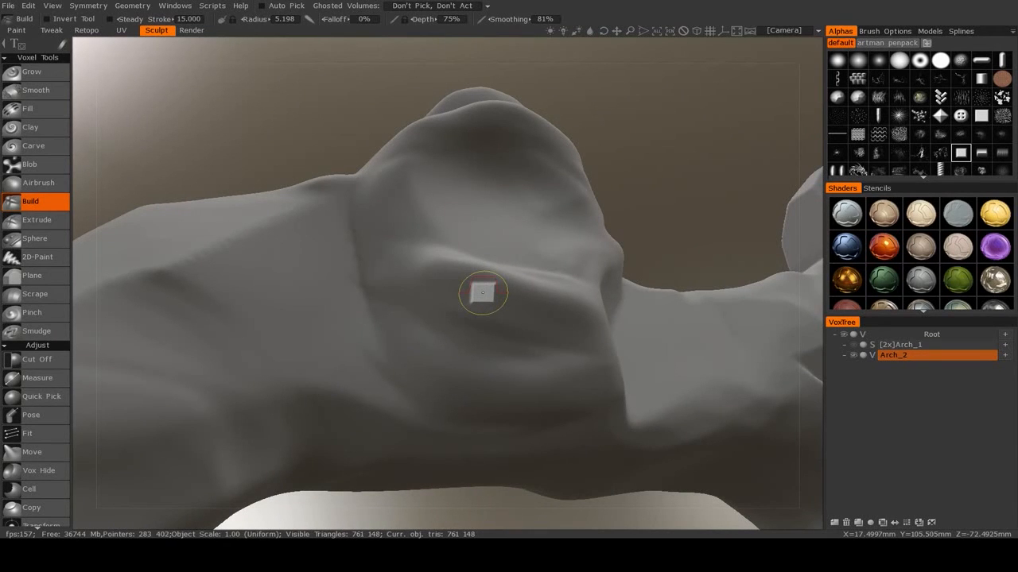
# Build curved ledges around the shoulder beside the tower with the square alpha at a radius of about 13.7.
pyautogui.keyDown('alt'); pyautogui.moveTo(593, 203); pyautogui.dragTo(565, 261, button='middle'); pyautogui.keyUp('alt')
pyautogui.keyDown('alt'); pyautogui.moveTo(566, 261); pyautogui.dragTo(521, 295, button='right'); pyautogui.keyUp('alt')
pyautogui.moveTo(521, 295)
pyautogui.keyDown('alt'); pyautogui.mouseDown()
pyautogui.moveTo(523, 246)
pyautogui.moveTo(574, 319)
pyautogui.moveTo(525, 322)
pyautogui.mouseUp(); pyautogui.keyUp('alt')
pyautogui.moveTo(525, 322)
pyautogui.keyDown('alt'); pyautogui.mouseDown(button='right')
pyautogui.moveTo(579, 325)
pyautogui.moveTo(532, 338)
pyautogui.mouseUp(button='right'); pyautogui.keyUp('alt')
pyautogui.moveTo(532, 338)
pyautogui.keyDown('alt'); pyautogui.mouseDown()
pyautogui.moveTo(522, 350)
pyautogui.moveTo(480, 325)
pyautogui.moveTo(465, 337)
pyautogui.moveTo(631, 299)
pyautogui.moveTo(428, 332)
pyautogui.mouseUp(); pyautogui.keyUp('alt')
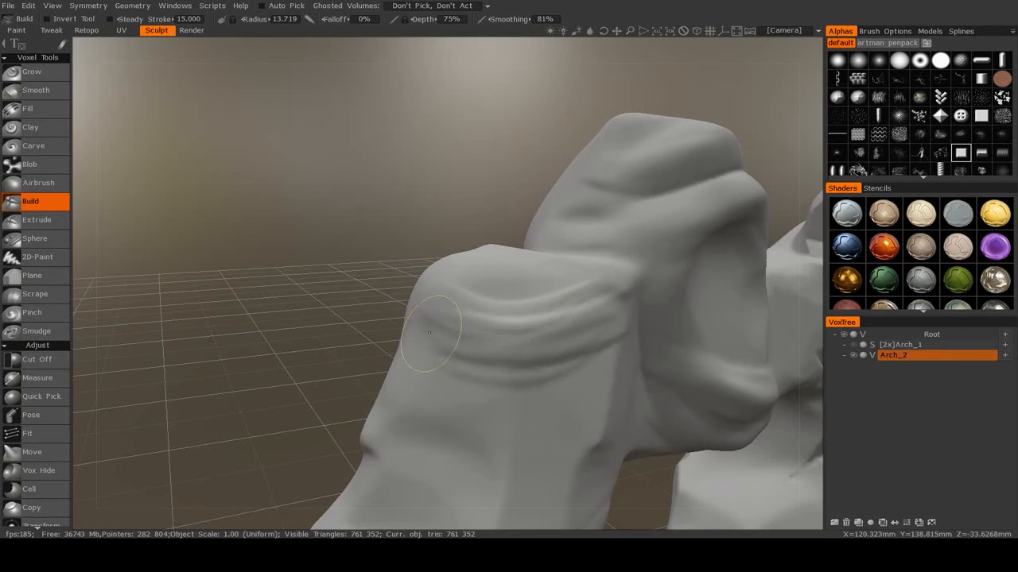
pyautogui.moveTo(480, 292); pyautogui.dragTo(629, 270)
pyautogui.keyDown('alt'); pyautogui.moveTo(629, 270); pyautogui.dragTo(525, 306, button='right'); pyautogui.keyUp('alt')
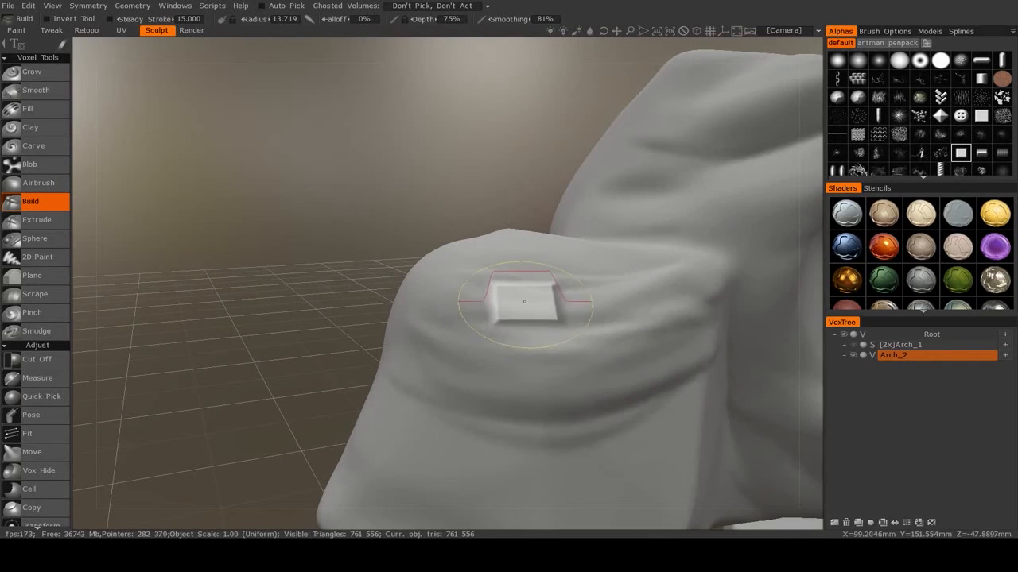
pyautogui.moveTo(540, 360)
pyautogui.keyDown('alt'); pyautogui.mouseDown()
pyautogui.moveTo(414, 302)
pyautogui.moveTo(383, 272)
pyautogui.moveTo(570, 281)
pyautogui.mouseUp(); pyautogui.keyUp('alt')
pyautogui.keyDown('alt'); pyautogui.moveTo(407, 259); pyautogui.dragTo(509, 331); pyautogui.keyUp('alt')
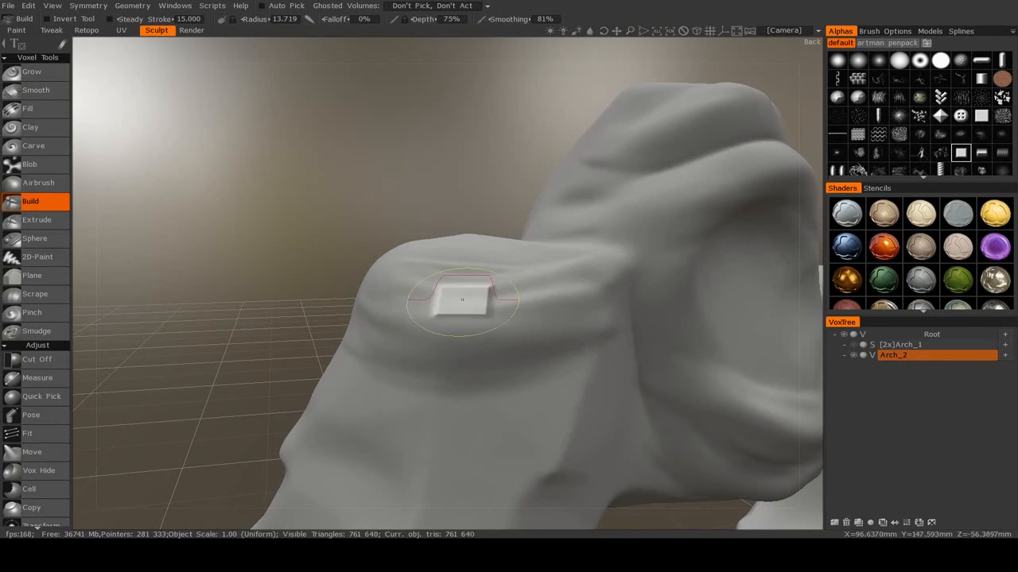
pyautogui.moveTo(521, 294)
pyautogui.keyDown('alt'); pyautogui.mouseDown()
pyautogui.moveTo(532, 318)
pyautogui.moveTo(522, 313)
pyautogui.mouseUp(); pyautogui.keyUp('alt')
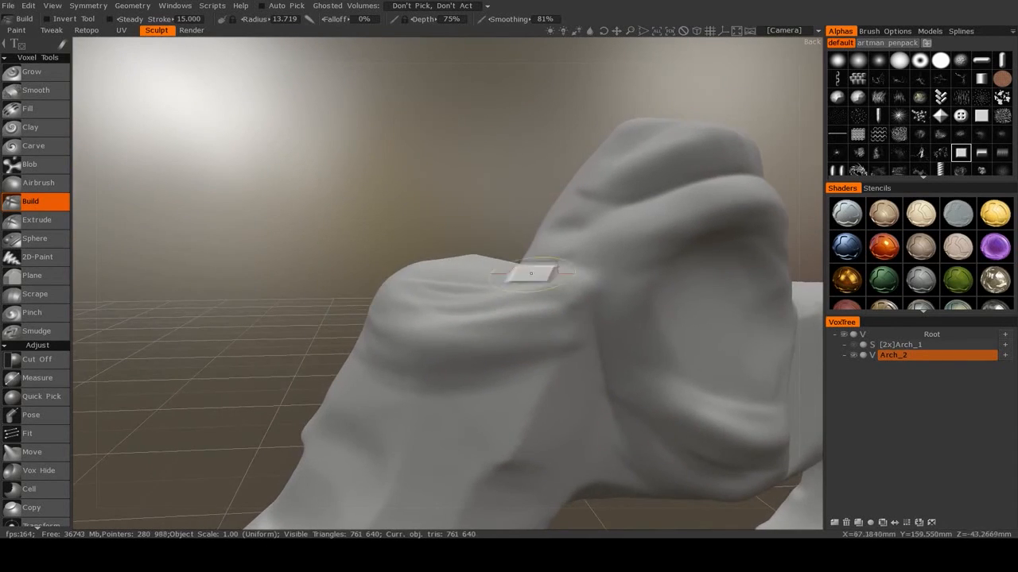
pyautogui.keyDown('alt'); pyautogui.moveTo(451, 336); pyautogui.dragTo(479, 322); pyautogui.keyUp('alt')
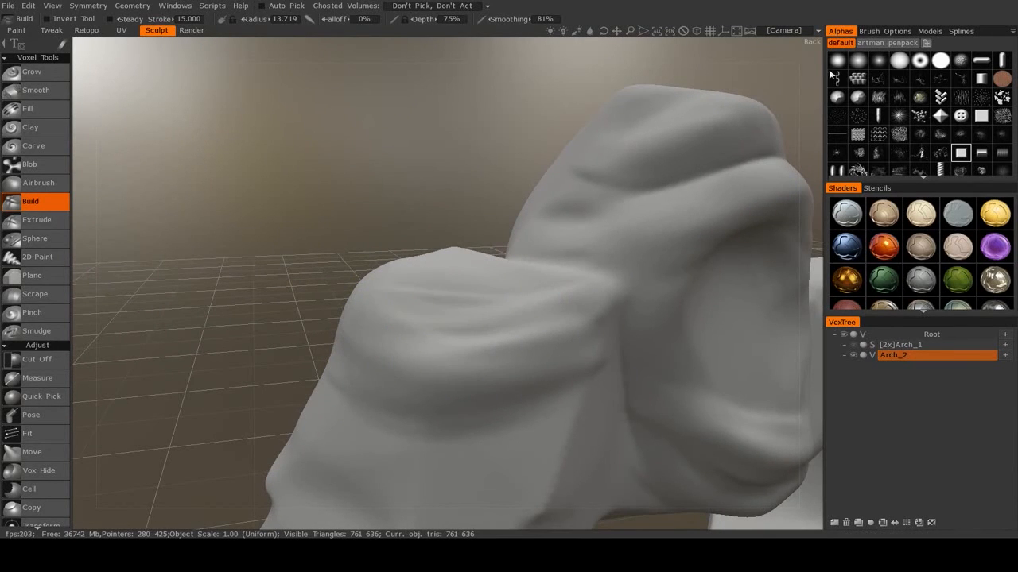
pyautogui.keyDown('alt'); pyautogui.moveTo(489, 391); pyautogui.dragTo(577, 248, button='middle'); pyautogui.keyUp('alt')
pyautogui.moveTo(430, 294); pyautogui.dragTo(648, 274)
pyautogui.moveTo(546, 318)
pyautogui.mouseDown()
pyautogui.moveTo(617, 284)
pyautogui.moveTo(636, 227)
pyautogui.moveTo(647, 231)
pyautogui.mouseUp()
pyautogui.hotkey('ctrl', 'z')
pyautogui.hotkey('ctrl', 'z')
# Refine the shoulder's stacked ledges and its junction with the tower using Build at radii of about 13.7 and 11.4.
pyautogui.keyDown('alt'); pyautogui.moveTo(647, 217); pyautogui.dragTo(580, 278, button='middle'); pyautogui.keyUp('alt')
pyautogui.moveTo(527, 256)
pyautogui.keyDown('alt'); pyautogui.mouseDown()
pyautogui.moveTo(468, 332)
pyautogui.moveTo(445, 326)
pyautogui.mouseUp(); pyautogui.keyUp('alt')
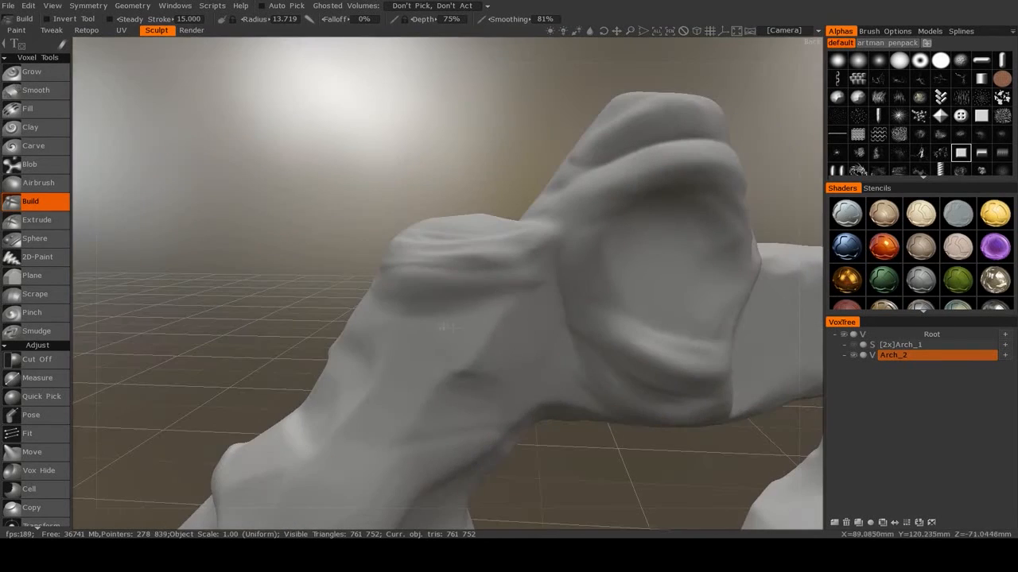
pyautogui.keyDown('alt'); pyautogui.moveTo(490, 264); pyautogui.dragTo(491, 316); pyautogui.keyUp('alt')
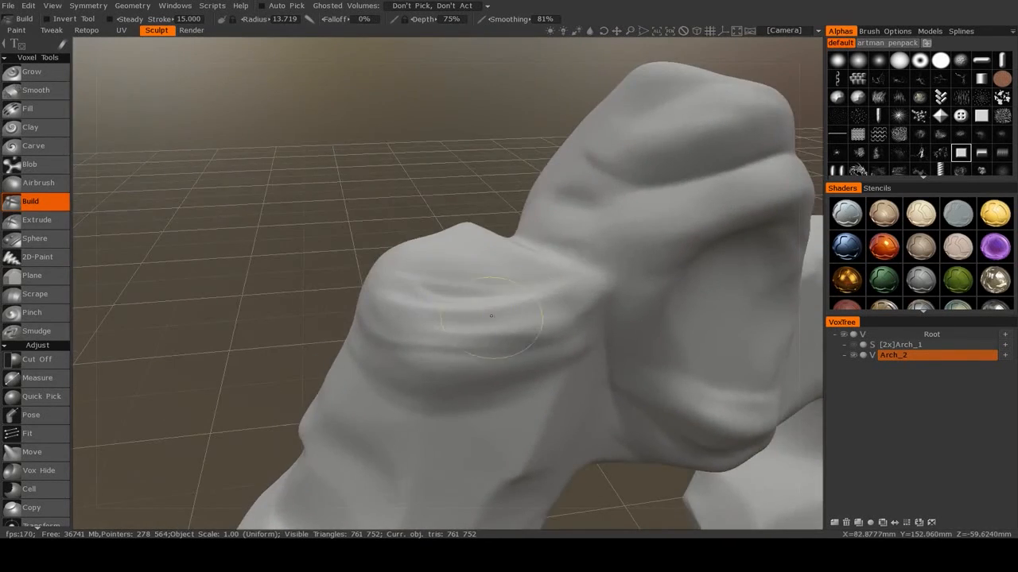
pyautogui.moveTo(569, 308)
pyautogui.mouseDown()
pyautogui.moveTo(454, 313)
pyautogui.moveTo(383, 302)
pyautogui.mouseUp()
pyautogui.moveTo(384, 318)
pyautogui.keyDown('alt'); pyautogui.mouseDown()
pyautogui.moveTo(388, 293)
pyautogui.moveTo(374, 276)
pyautogui.moveTo(409, 253)
pyautogui.mouseUp(); pyautogui.keyUp('alt')
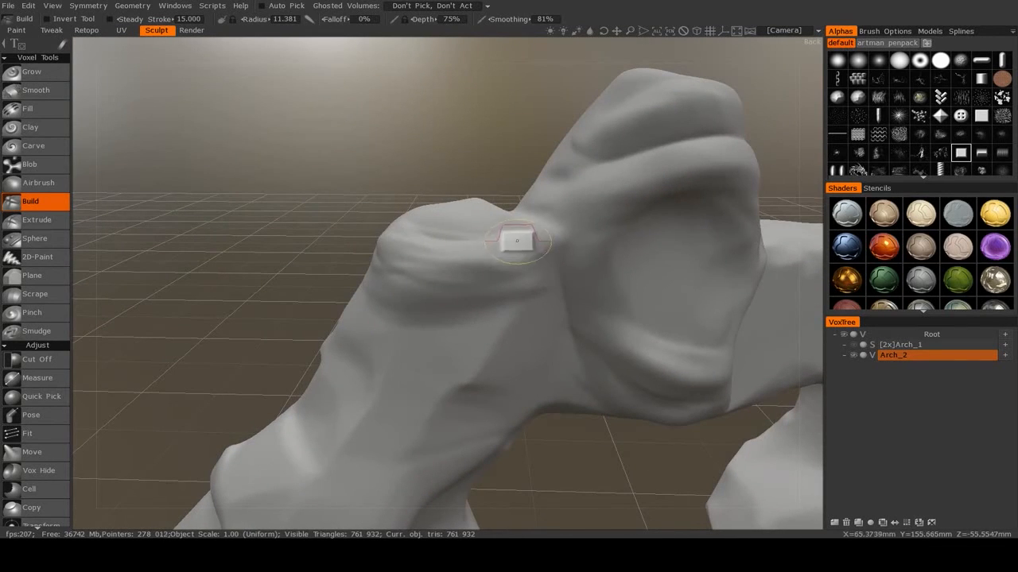
pyautogui.keyDown('alt'); pyautogui.moveTo(429, 235); pyautogui.dragTo(395, 263); pyautogui.keyUp('alt')
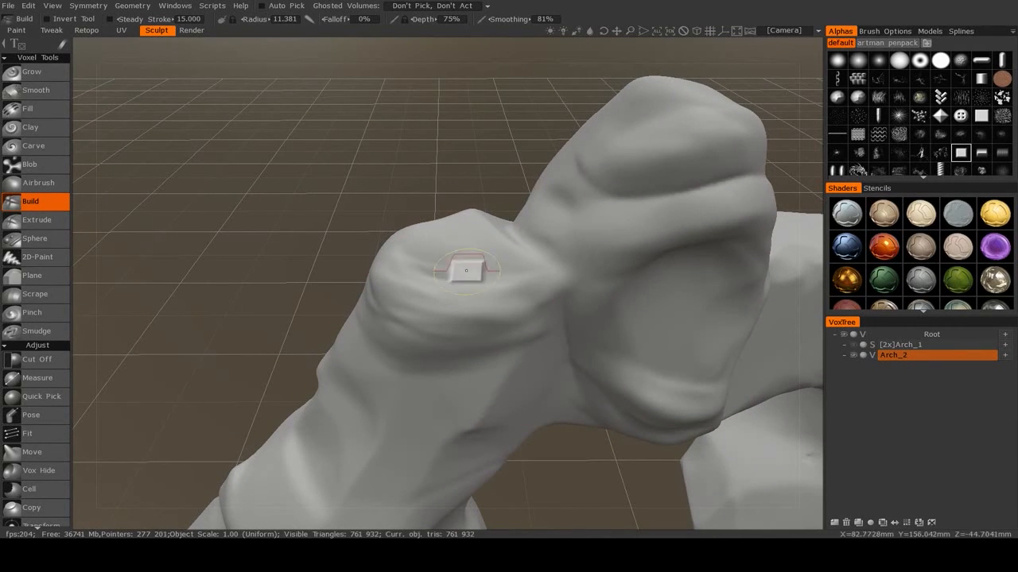
# Build a thin groove and raised lip along the shoulder's upper edge at a radius of about 8.7.
pyautogui.moveTo(495, 269)
pyautogui.keyDown('alt'); pyautogui.mouseDown()
pyautogui.moveTo(447, 229)
pyautogui.moveTo(462, 222)
pyautogui.moveTo(444, 245)
pyautogui.moveTo(464, 259)
pyautogui.moveTo(430, 279)
pyautogui.mouseUp(); pyautogui.keyUp('alt')
pyautogui.keyDown('alt'); pyautogui.moveTo(430, 279); pyautogui.dragTo(434, 254, button='right'); pyautogui.keyUp('alt')
pyautogui.moveTo(433, 255)
pyautogui.keyDown('alt'); pyautogui.mouseDown()
pyautogui.moveTo(421, 278)
pyautogui.moveTo(449, 305)
pyautogui.moveTo(409, 285)
pyautogui.mouseUp(); pyautogui.keyUp('alt')
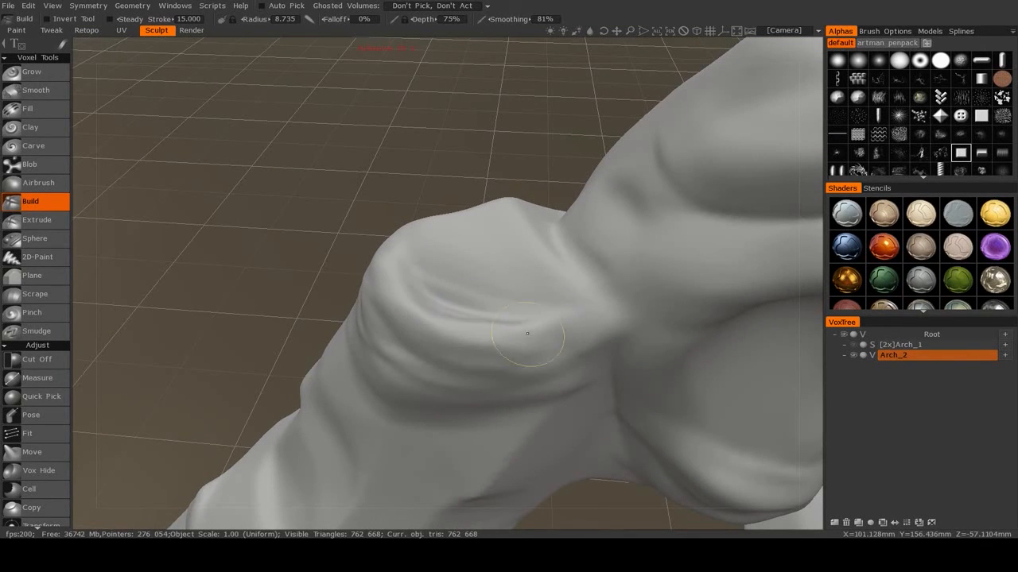
# Even out the groove on top of the shoulder with the Fill tool at a radius of about 14.7 and 203% depth.
pyautogui.moveTo(527, 333)
pyautogui.keyDown('alt'); pyautogui.mouseDown()
pyautogui.moveTo(509, 255)
pyautogui.moveTo(436, 259)
pyautogui.moveTo(444, 284)
pyautogui.moveTo(487, 241)
pyautogui.moveTo(530, 272)
pyautogui.mouseUp(); pyautogui.keyUp('alt')
pyautogui.click(45, 116)
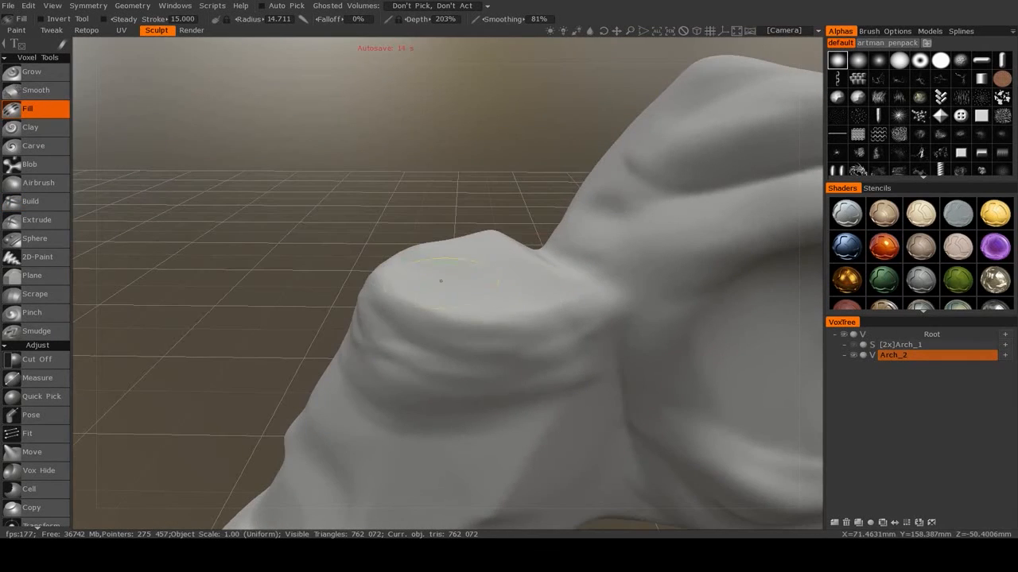
pyautogui.keyDown('alt'); pyautogui.moveTo(357, 323); pyautogui.dragTo(392, 306); pyautogui.keyUp('alt')
# Scrape the shoulder's rounded ledges into flat rock planes at 121% depth, using radii of about 29.1 and 20.4.
pyautogui.click(34, 296)
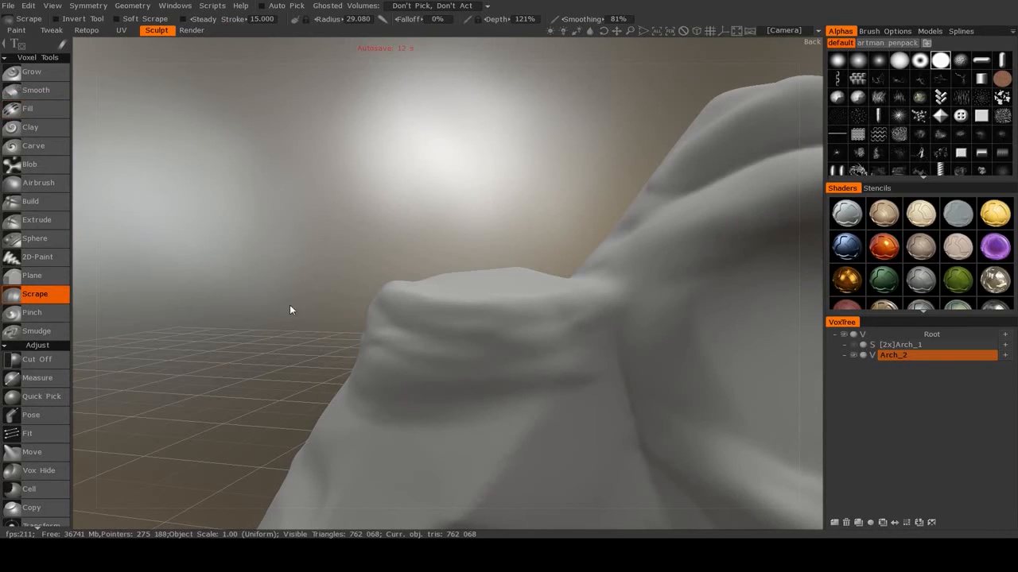
pyautogui.moveTo(454, 341); pyautogui.dragTo(513, 350, button='right')
pyautogui.moveTo(513, 350)
pyautogui.mouseDown()
pyautogui.moveTo(419, 384)
pyautogui.moveTo(536, 368)
pyautogui.moveTo(432, 348)
pyautogui.moveTo(410, 357)
pyautogui.moveTo(469, 343)
pyautogui.moveTo(493, 324)
pyautogui.mouseUp()
pyautogui.moveTo(493, 325)
pyautogui.mouseDown()
pyautogui.moveTo(503, 323)
pyautogui.moveTo(338, 363)
pyautogui.moveTo(492, 355)
pyautogui.mouseUp()
pyautogui.keyDown('alt'); pyautogui.moveTo(491, 355); pyautogui.dragTo(455, 317, button='middle'); pyautogui.keyUp('alt')
pyautogui.moveTo(445, 338)
pyautogui.mouseDown()
pyautogui.moveTo(390, 310)
pyautogui.moveTo(446, 318)
pyautogui.mouseUp()
pyautogui.moveTo(322, 335)
pyautogui.mouseDown()
pyautogui.moveTo(294, 337)
pyautogui.moveTo(436, 344)
pyautogui.mouseUp()
pyautogui.moveTo(429, 342); pyautogui.dragTo(395, 339)
pyautogui.keyDown('alt'); pyautogui.moveTo(290, 325); pyautogui.dragTo(440, 339); pyautogui.keyUp('alt')
pyautogui.keyDown('alt'); pyautogui.moveTo(602, 276); pyautogui.dragTo(499, 265); pyautogui.keyUp('alt')
pyautogui.click(499, 265)
pyautogui.keyDown('alt'); pyautogui.moveTo(311, 226); pyautogui.dragTo(166, 291); pyautogui.keyUp('alt')
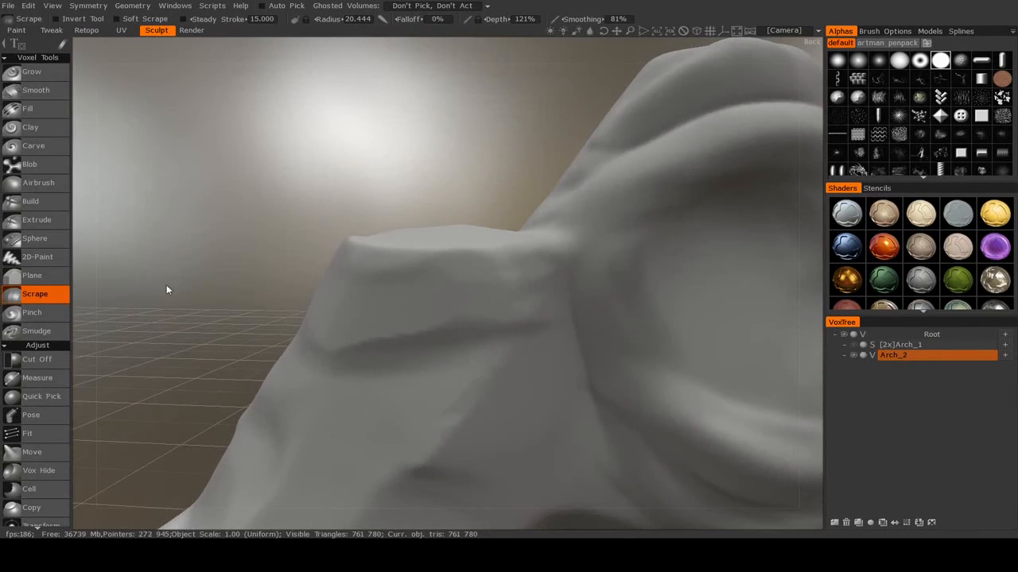
# Build up a ridge along the inner curve of the opposite leg, below the chipped recess, at a radius of about 11.9.
pyautogui.click(40, 203)
pyautogui.keyDown('alt'); pyautogui.moveTo(411, 284); pyautogui.dragTo(447, 286, button='right'); pyautogui.keyUp('alt')
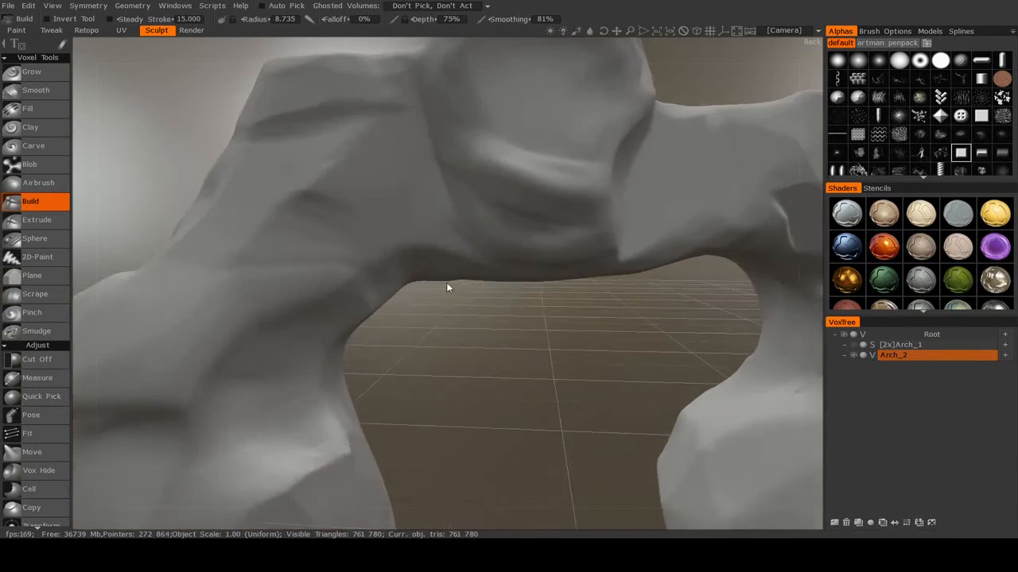
pyautogui.keyDown('alt'); pyautogui.moveTo(448, 286); pyautogui.dragTo(463, 329, button='middle'); pyautogui.keyUp('alt')
pyautogui.keyDown('alt'); pyautogui.moveTo(463, 328); pyautogui.dragTo(409, 288); pyautogui.keyUp('alt')
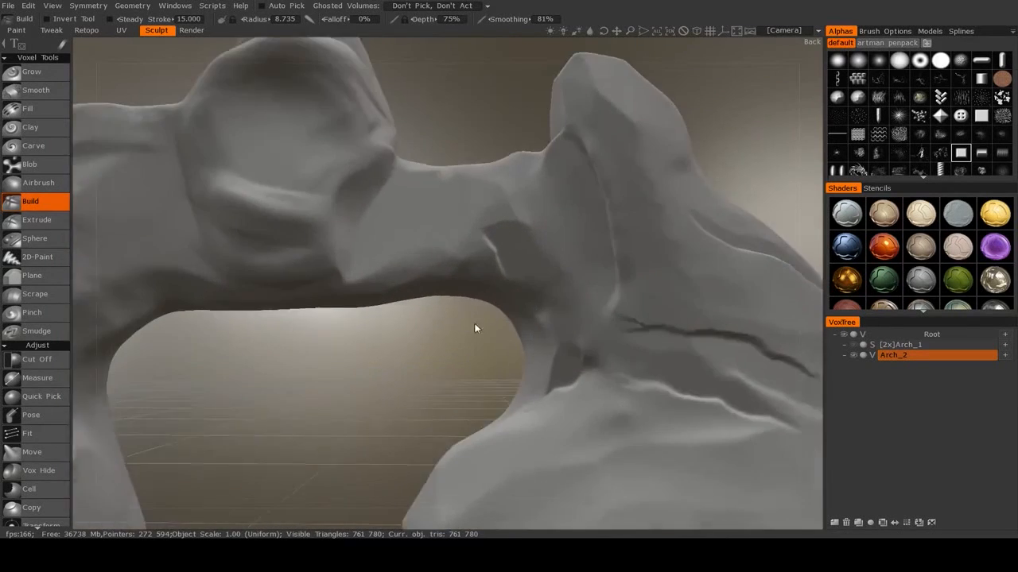
pyautogui.moveTo(474, 329); pyautogui.dragTo(503, 305)
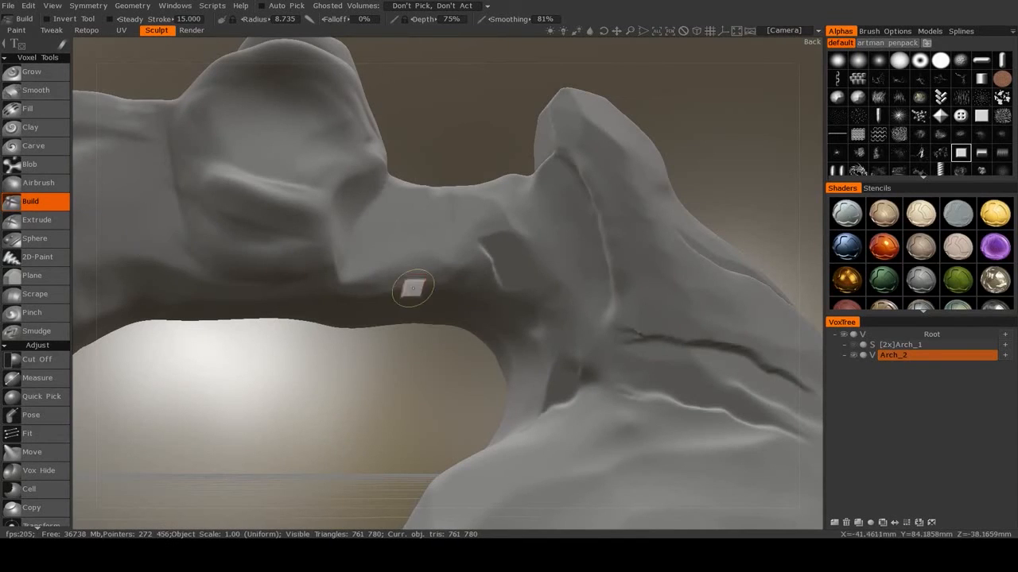
pyautogui.moveTo(412, 288)
pyautogui.keyDown('alt'); pyautogui.mouseDown()
pyautogui.moveTo(466, 287)
pyautogui.moveTo(487, 317)
pyautogui.mouseUp(); pyautogui.keyUp('alt')
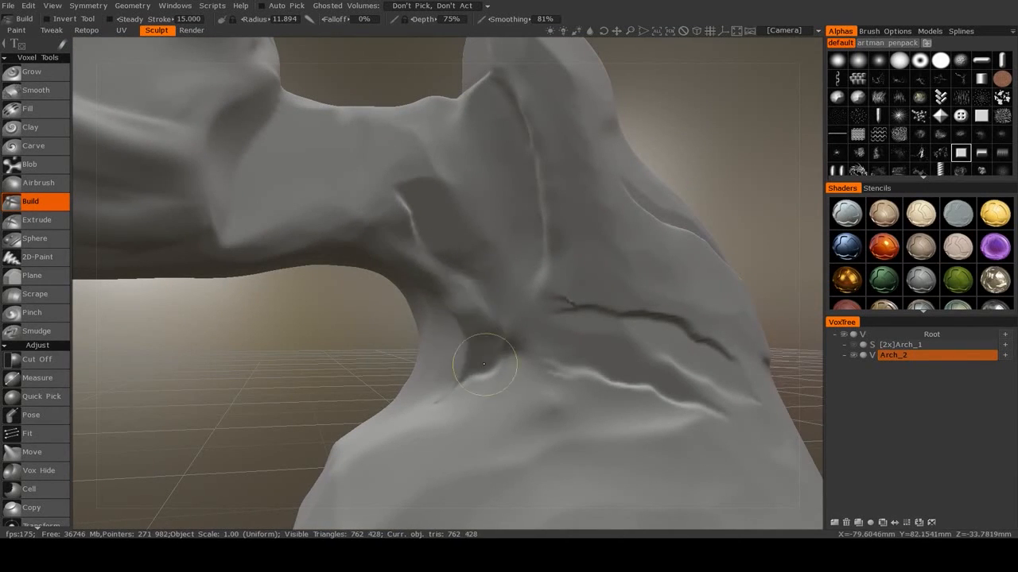
pyautogui.moveTo(483, 364)
pyautogui.keyDown('alt'); pyautogui.mouseDown()
pyautogui.moveTo(340, 372)
pyautogui.moveTo(516, 318)
pyautogui.moveTo(395, 320)
pyautogui.moveTo(453, 345)
pyautogui.mouseUp(); pyautogui.keyUp('alt')
pyautogui.moveTo(410, 326)
pyautogui.keyDown('alt'); pyautogui.mouseDown(button='right')
pyautogui.moveTo(434, 336)
pyautogui.moveTo(413, 335)
pyautogui.mouseUp(button='right'); pyautogui.keyUp('alt')
# Extend the ridge diagonally down to the crease above the leg's base with the Build tool at a radius of about 10.7.
pyautogui.moveTo(275, 296)
pyautogui.keyDown('alt'); pyautogui.mouseDown()
pyautogui.moveTo(425, 352)
pyautogui.moveTo(447, 307)
pyautogui.mouseUp(); pyautogui.keyUp('alt')
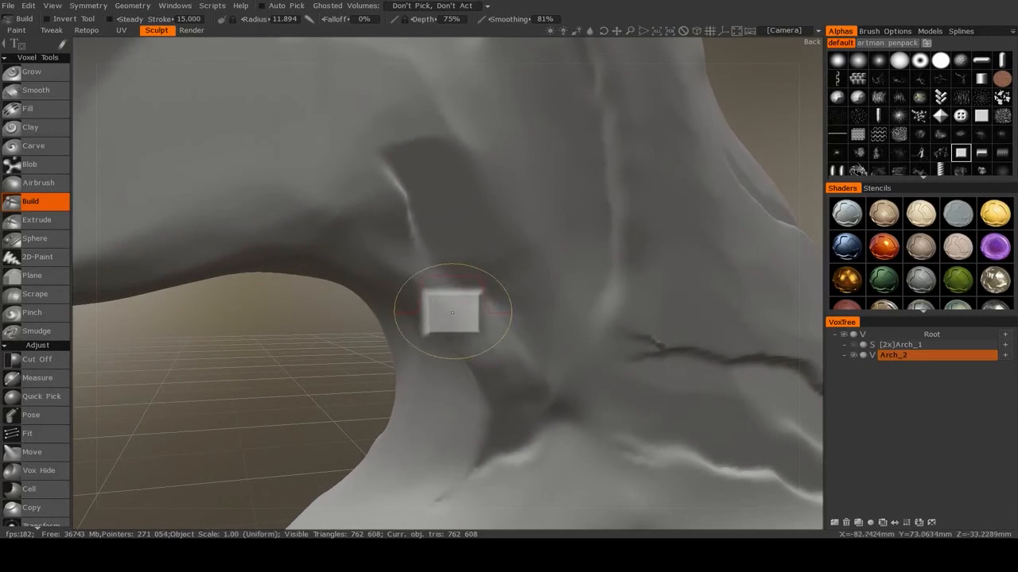
pyautogui.moveTo(467, 344)
pyautogui.keyDown('alt'); pyautogui.mouseDown()
pyautogui.moveTo(417, 475)
pyautogui.moveTo(416, 204)
pyautogui.moveTo(464, 345)
pyautogui.moveTo(467, 325)
pyautogui.mouseUp(); pyautogui.keyUp('alt')
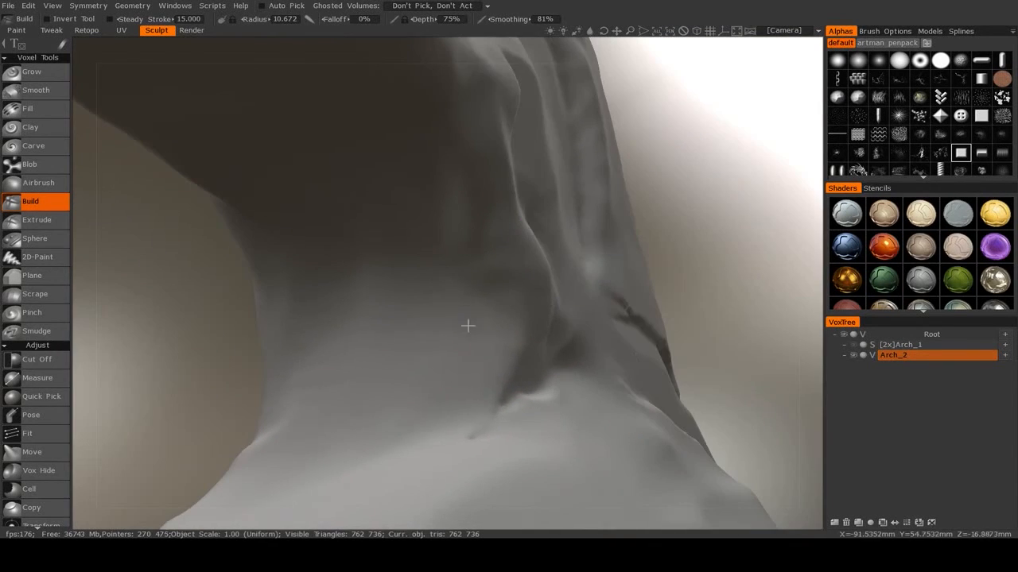
pyautogui.moveTo(516, 209)
pyautogui.keyDown('alt'); pyautogui.mouseDown()
pyautogui.moveTo(441, 331)
pyautogui.moveTo(416, 454)
pyautogui.moveTo(466, 370)
pyautogui.moveTo(470, 396)
pyautogui.moveTo(422, 295)
pyautogui.mouseUp(); pyautogui.keyUp('alt')
pyautogui.keyDown('alt'); pyautogui.moveTo(474, 338); pyautogui.dragTo(484, 264); pyautogui.keyUp('alt')
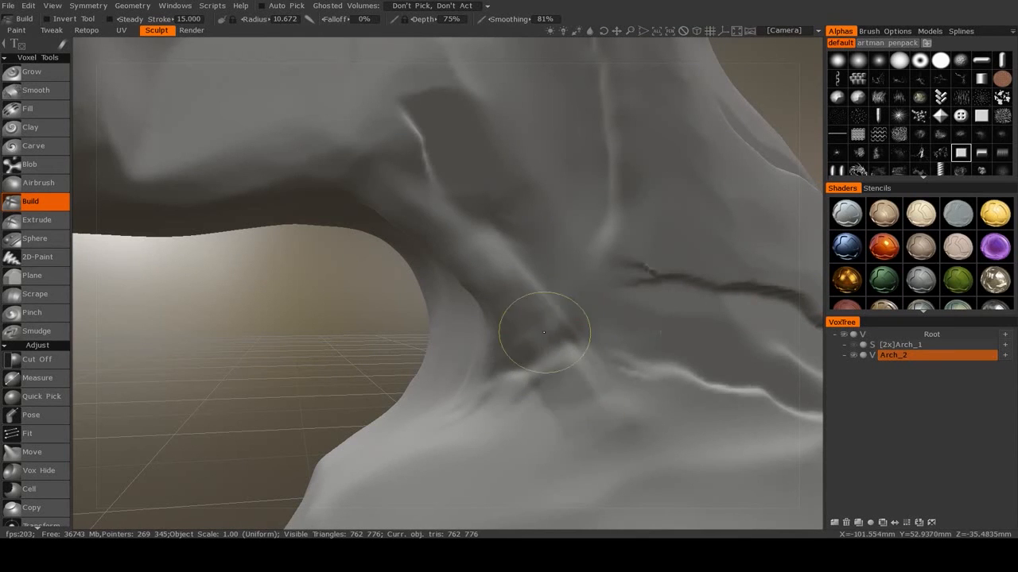
# Build layered folds across the leg's base beneath the cracks, using radii of about 10.7 and 16.3.
pyautogui.keyDown('alt'); pyautogui.moveTo(588, 379); pyautogui.dragTo(455, 354); pyautogui.keyUp('alt')
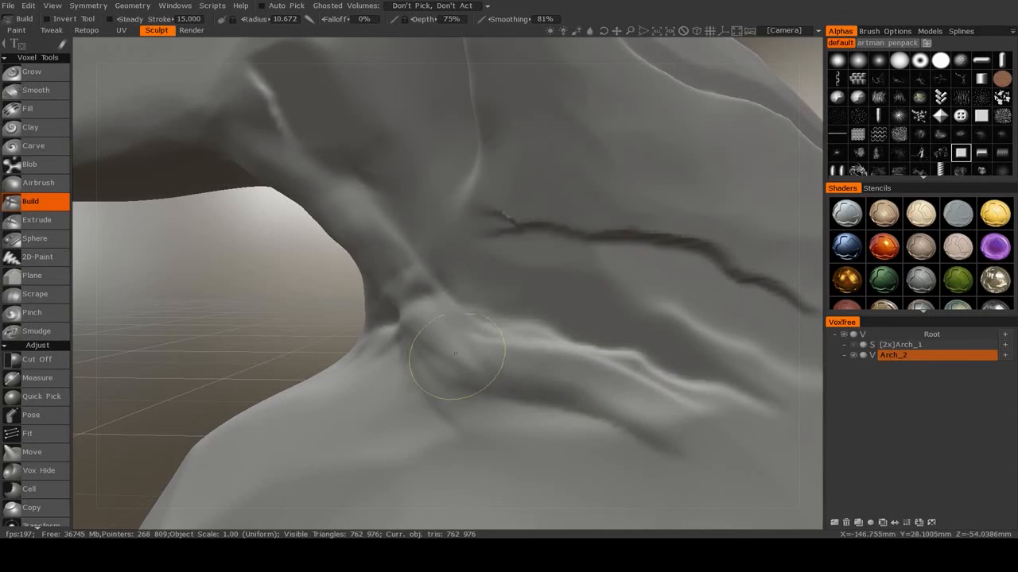
pyautogui.keyDown('alt'); pyautogui.moveTo(561, 381); pyautogui.dragTo(469, 350, button='right'); pyautogui.keyUp('alt')
pyautogui.keyDown('alt'); pyautogui.moveTo(469, 350); pyautogui.dragTo(418, 341); pyautogui.keyUp('alt')
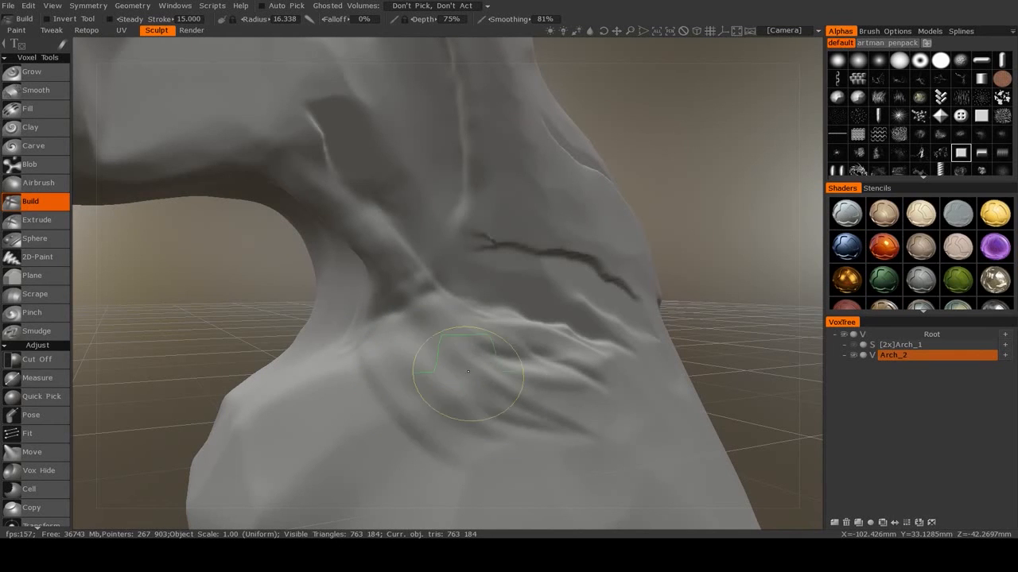
pyautogui.keyDown('alt'); pyautogui.moveTo(513, 397); pyautogui.dragTo(469, 374, button='right'); pyautogui.keyUp('alt')
pyautogui.moveTo(469, 374)
pyautogui.keyDown('alt'); pyautogui.mouseDown()
pyautogui.moveTo(420, 340)
pyautogui.moveTo(279, 314)
pyautogui.mouseUp(); pyautogui.keyUp('alt')
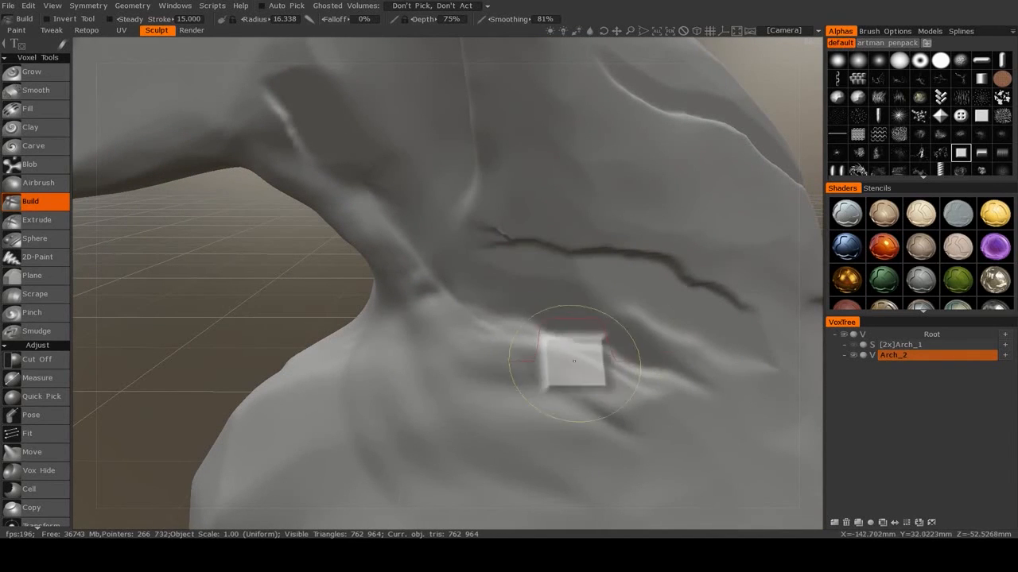
pyautogui.moveTo(622, 332)
pyautogui.keyDown('alt'); pyautogui.mouseDown()
pyautogui.moveTo(465, 282)
pyautogui.moveTo(440, 231)
pyautogui.moveTo(466, 238)
pyautogui.moveTo(500, 311)
pyautogui.moveTo(500, 268)
pyautogui.mouseUp(); pyautogui.keyUp('alt')
# Change the shader of the Arch_2 volume to matte brown while inspecting the underside of the bridge.
pyautogui.moveTo(336, 266)
pyautogui.keyDown('alt'); pyautogui.mouseDown()
pyautogui.moveTo(479, 278)
pyautogui.moveTo(368, 164)
pyautogui.moveTo(568, 249)
pyautogui.moveTo(568, 230)
pyautogui.moveTo(545, 238)
pyautogui.moveTo(550, 225)
pyautogui.moveTo(486, 207)
pyautogui.moveTo(383, 429)
pyautogui.moveTo(541, 191)
pyautogui.moveTo(454, 241)
pyautogui.moveTo(502, 262)
pyautogui.moveTo(574, 250)
pyautogui.moveTo(492, 238)
pyautogui.moveTo(474, 299)
pyautogui.moveTo(517, 253)
pyautogui.moveTo(583, 238)
pyautogui.moveTo(611, 174)
pyautogui.mouseUp(); pyautogui.keyUp('alt')
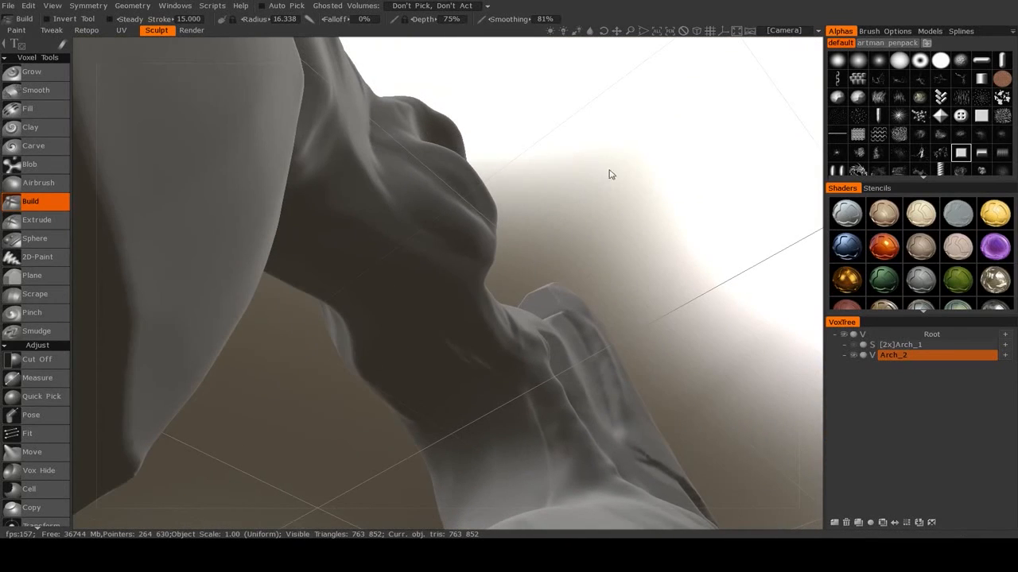
pyautogui.moveTo(573, 252)
pyautogui.keyDown('alt'); pyautogui.mouseDown()
pyautogui.moveTo(550, 231)
pyautogui.moveTo(564, 222)
pyautogui.moveTo(528, 225)
pyautogui.mouseUp(); pyautogui.keyUp('alt')
pyautogui.moveTo(364, 373)
pyautogui.keyDown('alt'); pyautogui.mouseDown()
pyautogui.moveTo(343, 395)
pyautogui.moveTo(310, 297)
pyautogui.mouseUp(); pyautogui.keyUp('alt')
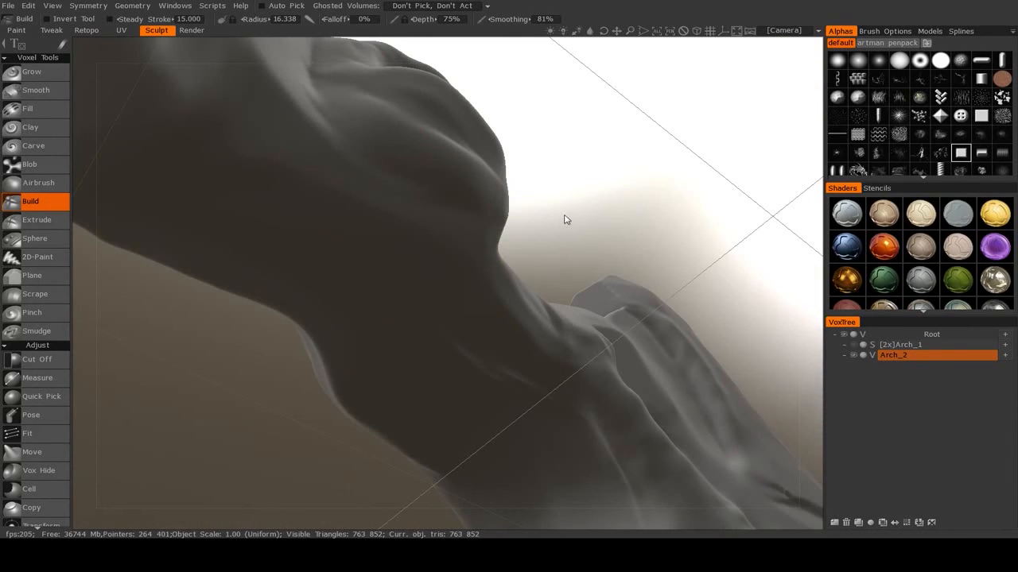
pyautogui.keyDown('alt'); pyautogui.moveTo(576, 263); pyautogui.dragTo(554, 253); pyautogui.keyUp('alt')
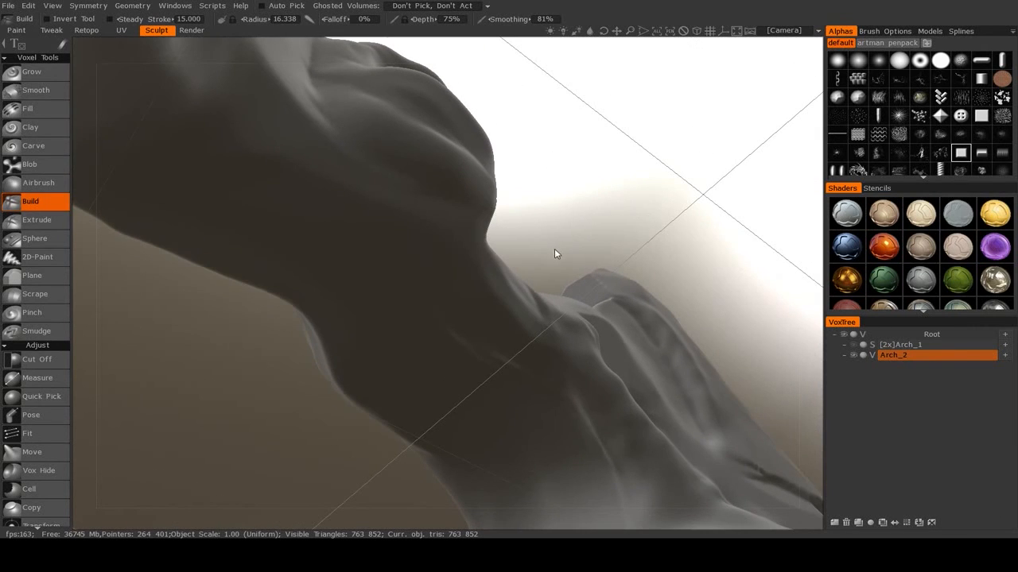
pyautogui.click(921, 249)
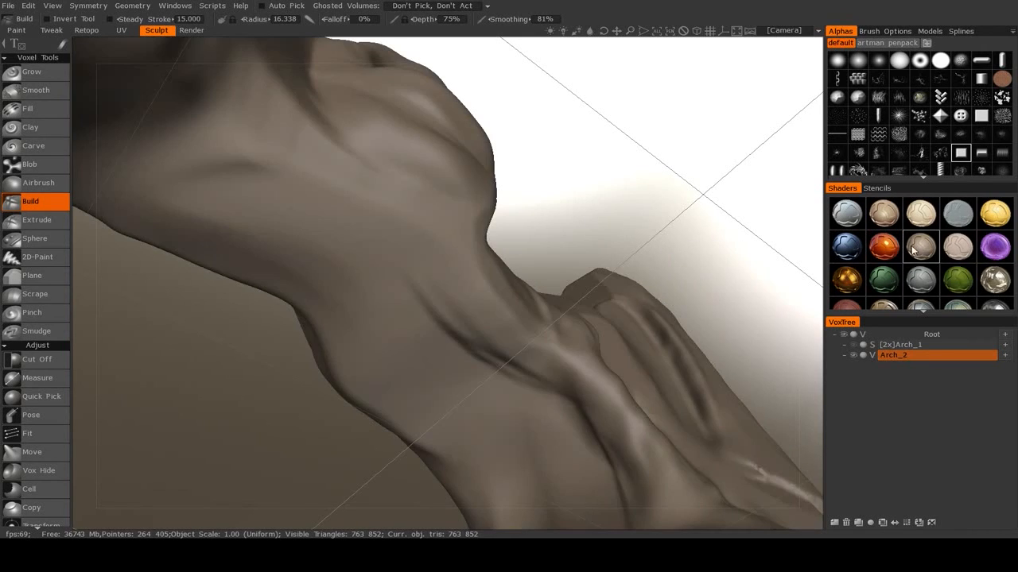
# Build flowing folds along the bridge's underside at radii of about 16.3 and 19.2, and soften them by smoothing.
pyautogui.keyDown('alt'); pyautogui.moveTo(604, 238); pyautogui.dragTo(544, 374); pyautogui.keyUp('alt')
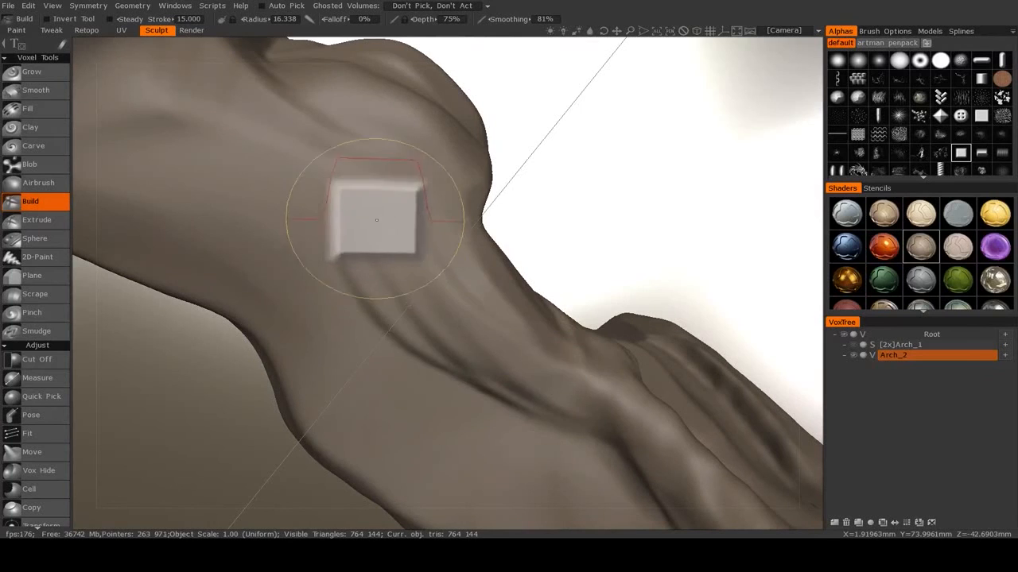
pyautogui.moveTo(477, 262)
pyautogui.keyDown('alt'); pyautogui.mouseDown()
pyautogui.moveTo(495, 318)
pyautogui.moveTo(329, 255)
pyautogui.moveTo(402, 386)
pyautogui.moveTo(488, 374)
pyautogui.moveTo(357, 362)
pyautogui.mouseUp(); pyautogui.keyUp('alt')
pyautogui.moveTo(357, 360); pyautogui.dragTo(381, 361, button='right')
pyautogui.keyDown('shift'); pyautogui.moveTo(318, 310); pyautogui.dragTo(368, 383); pyautogui.keyUp('shift')
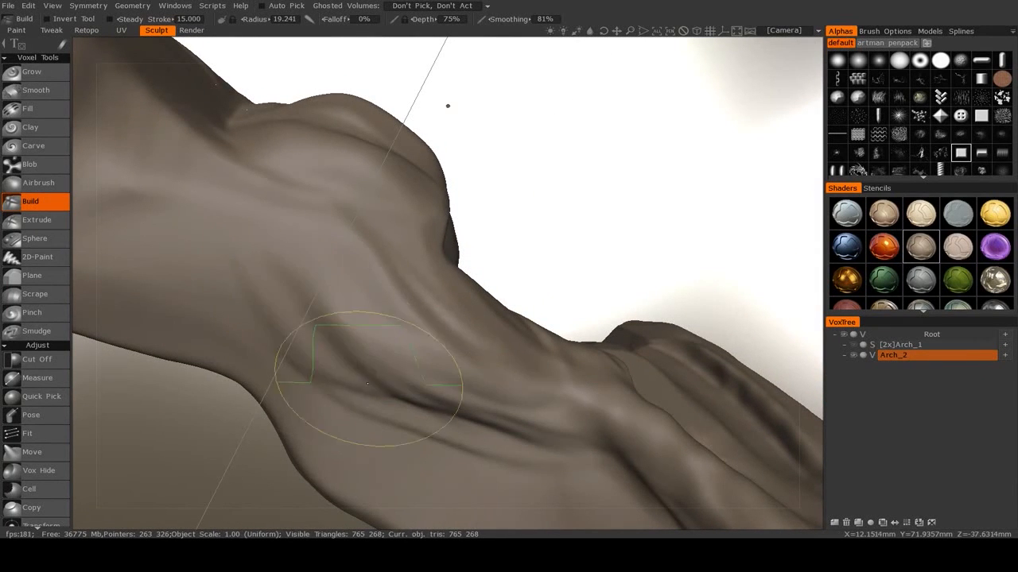
# Build up the bridge's lower edge between the tower and the leg with the square alpha at a radius of about 17.9.
pyautogui.moveTo(317, 264)
pyautogui.keyDown('alt'); pyautogui.mouseDown()
pyautogui.moveTo(498, 337)
pyautogui.moveTo(527, 318)
pyautogui.moveTo(482, 324)
pyautogui.mouseUp(); pyautogui.keyUp('alt')
pyautogui.moveTo(470, 326); pyautogui.dragTo(426, 330, button='right')
pyautogui.moveTo(427, 329); pyautogui.dragTo(525, 326)
pyautogui.moveTo(525, 326)
pyautogui.keyDown('alt'); pyautogui.mouseDown()
pyautogui.moveTo(458, 307)
pyautogui.moveTo(477, 342)
pyautogui.mouseUp(); pyautogui.keyUp('alt')
pyautogui.moveTo(449, 311); pyautogui.dragTo(462, 304, button='right')
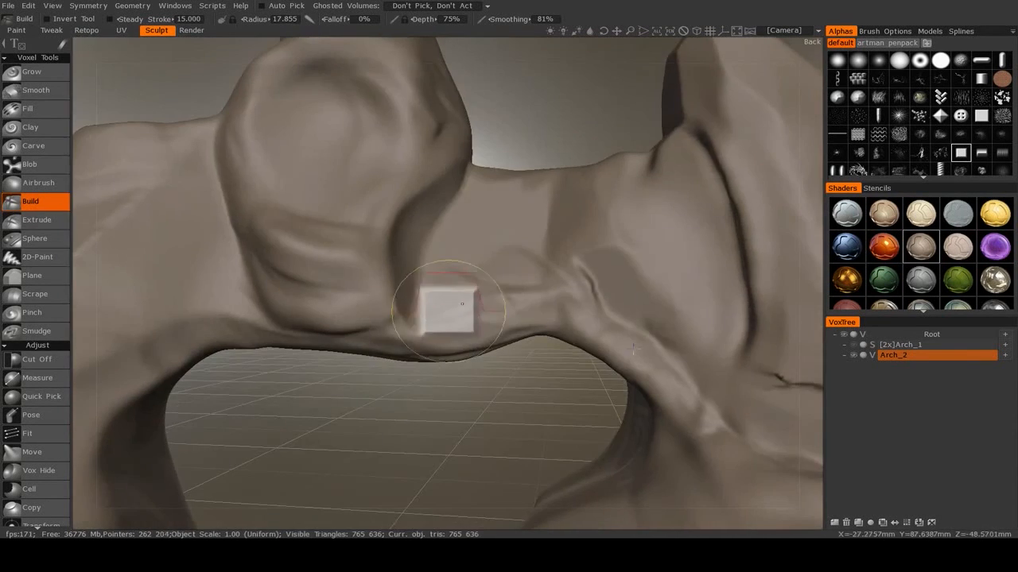
pyautogui.keyDown('alt'); pyautogui.moveTo(497, 291); pyautogui.dragTo(502, 372, button='middle'); pyautogui.keyUp('alt')
pyautogui.keyDown('alt'); pyautogui.moveTo(503, 372); pyautogui.dragTo(501, 271, button='right'); pyautogui.keyUp('alt')
pyautogui.keyDown('alt'); pyautogui.moveTo(501, 270); pyautogui.dragTo(517, 309); pyautogui.keyUp('alt')
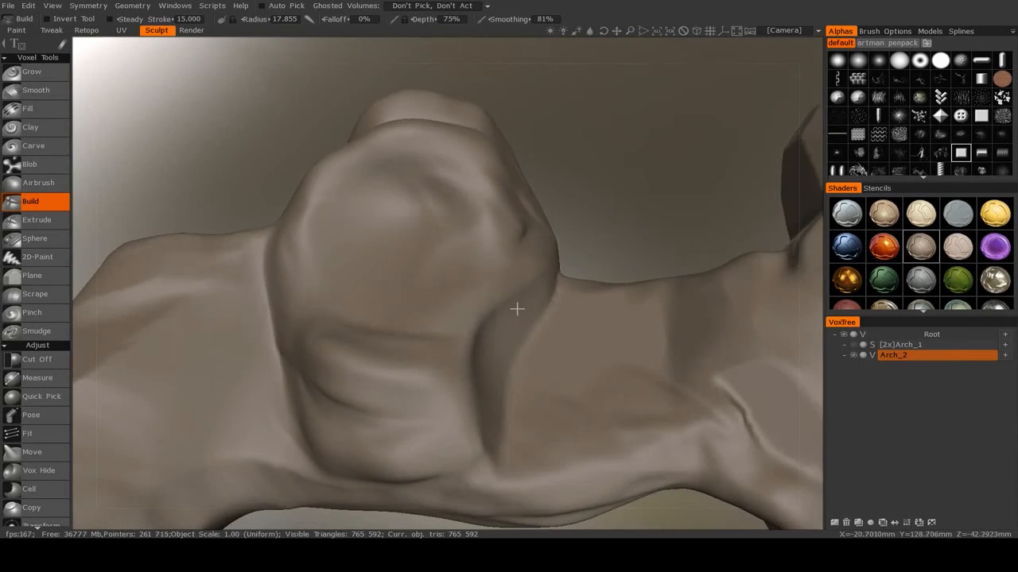
# Build rock into the deep groove between the tower and the bridge at a radius of about 15.1, and smooth the transition.
pyautogui.keyDown('alt'); pyautogui.moveTo(480, 354); pyautogui.dragTo(436, 423); pyautogui.keyUp('alt')
pyautogui.moveTo(436, 423)
pyautogui.keyDown('shift'); pyautogui.mouseDown()
pyautogui.moveTo(311, 393)
pyautogui.moveTo(432, 432)
pyautogui.moveTo(458, 426)
pyautogui.moveTo(466, 378)
pyautogui.moveTo(487, 391)
pyautogui.mouseUp(); pyautogui.keyUp('shift')
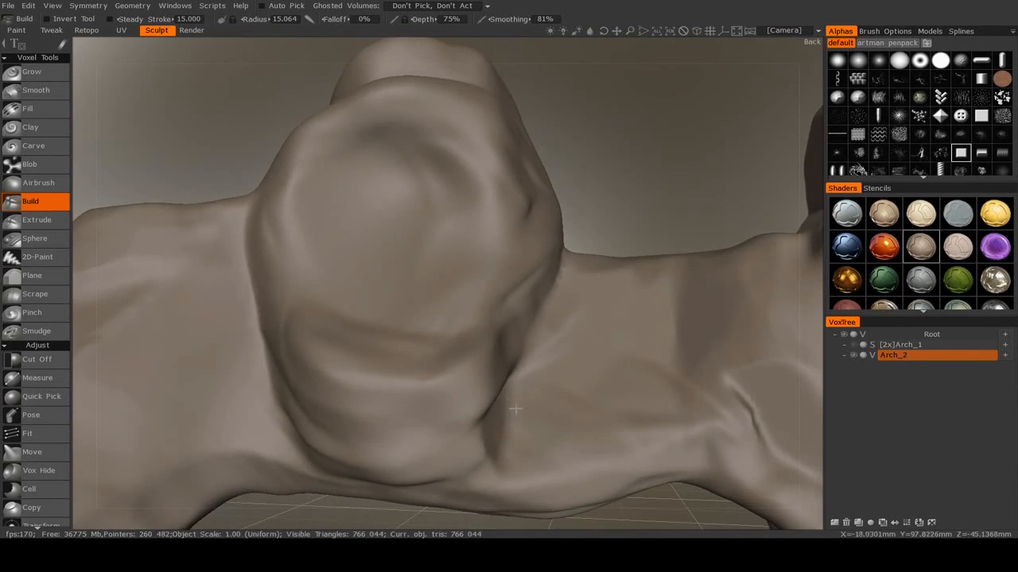
# Examine the arch from the back at several distances, comparing the tower, the bridge's underside and both legs.
pyautogui.scroll(-6, 515, 409)
pyautogui.keyDown('alt'); pyautogui.moveTo(535, 418); pyautogui.dragTo(517, 333, button='middle'); pyautogui.keyUp('alt')
pyautogui.keyDown('alt'); pyautogui.moveTo(518, 333); pyautogui.dragTo(532, 358); pyautogui.keyUp('alt')
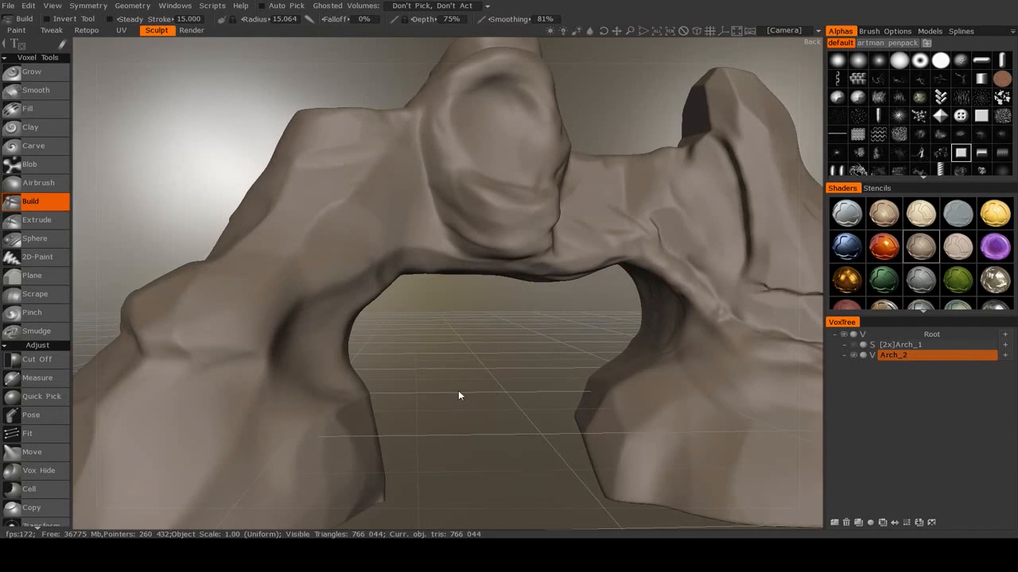
pyautogui.keyDown('alt'); pyautogui.moveTo(562, 317); pyautogui.dragTo(463, 324, button='right'); pyautogui.keyUp('alt')
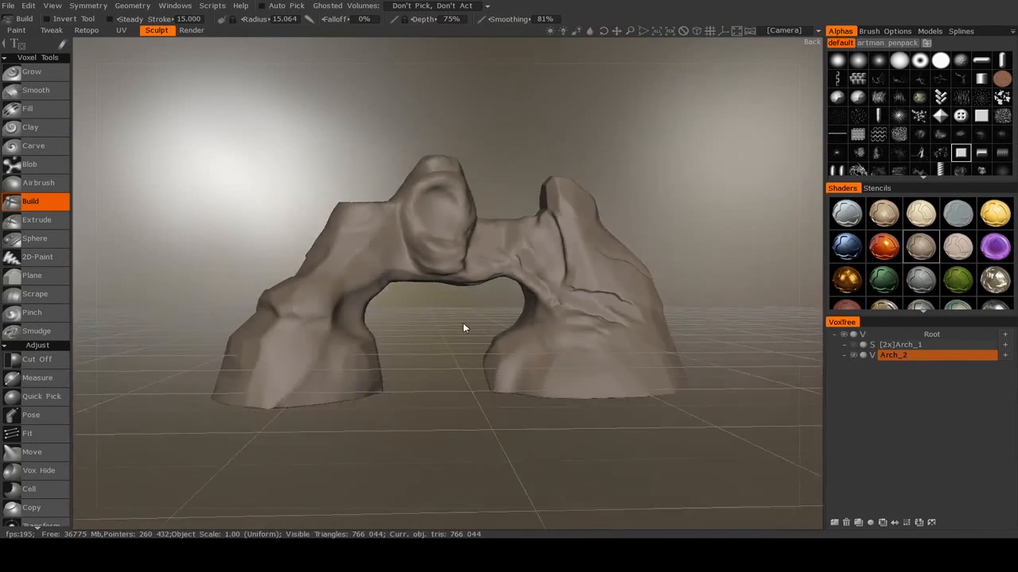
pyautogui.keyDown('alt'); pyautogui.moveTo(463, 324); pyautogui.dragTo(434, 371); pyautogui.keyUp('alt')
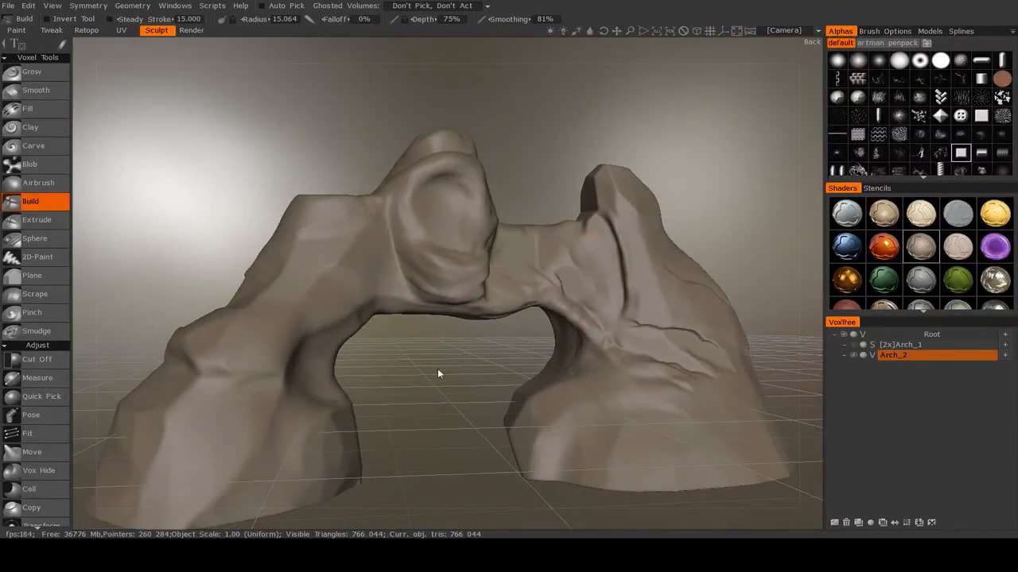
pyautogui.keyDown('alt'); pyautogui.moveTo(437, 373); pyautogui.dragTo(438, 398, button='middle'); pyautogui.keyUp('alt')
pyautogui.keyDown('alt'); pyautogui.moveTo(438, 397); pyautogui.dragTo(450, 403, button='right'); pyautogui.keyUp('alt')
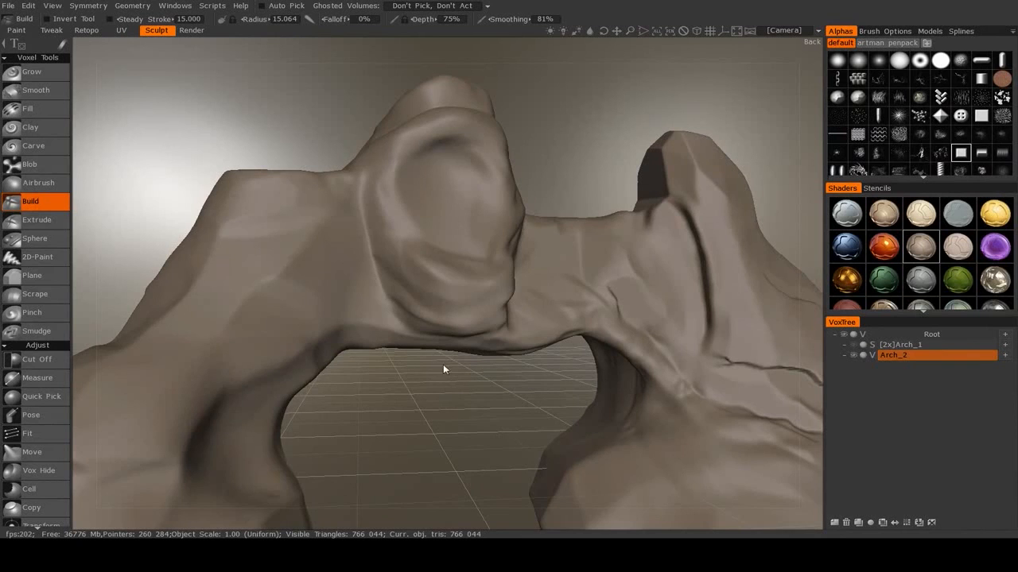
pyautogui.moveTo(443, 365); pyautogui.dragTo(427, 390, button='middle')
pyautogui.moveTo(427, 391); pyautogui.dragTo(434, 418, button='right')
pyautogui.moveTo(434, 418); pyautogui.dragTo(467, 375, button='middle')
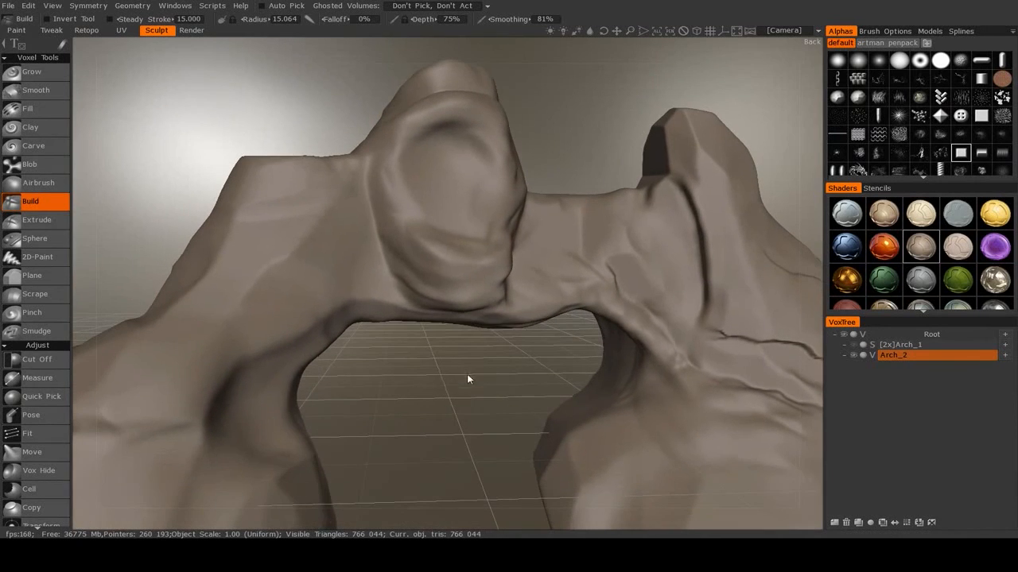
pyautogui.moveTo(504, 265); pyautogui.dragTo(436, 319)
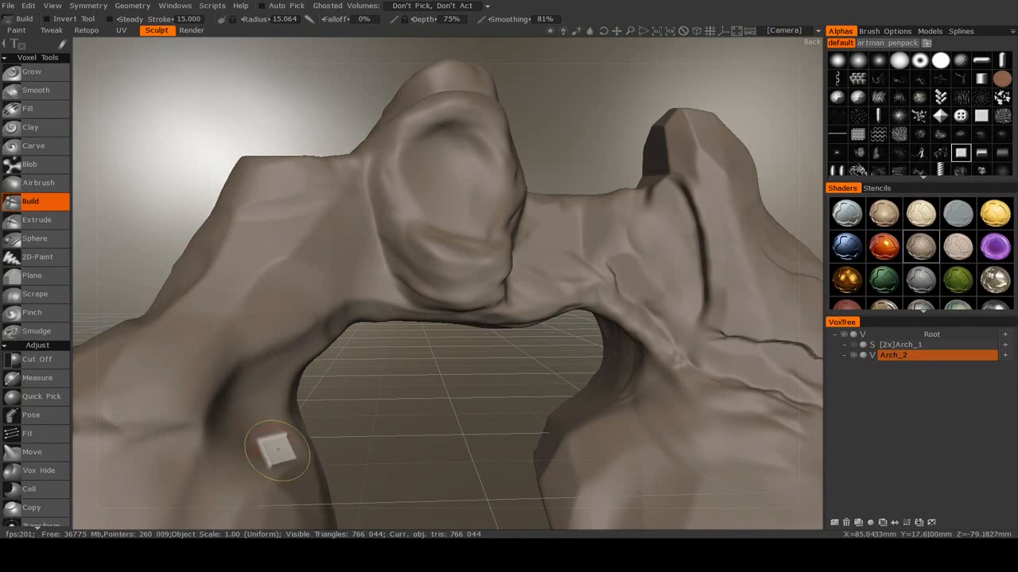
pyautogui.moveTo(492, 374); pyautogui.dragTo(468, 356, button='middle')
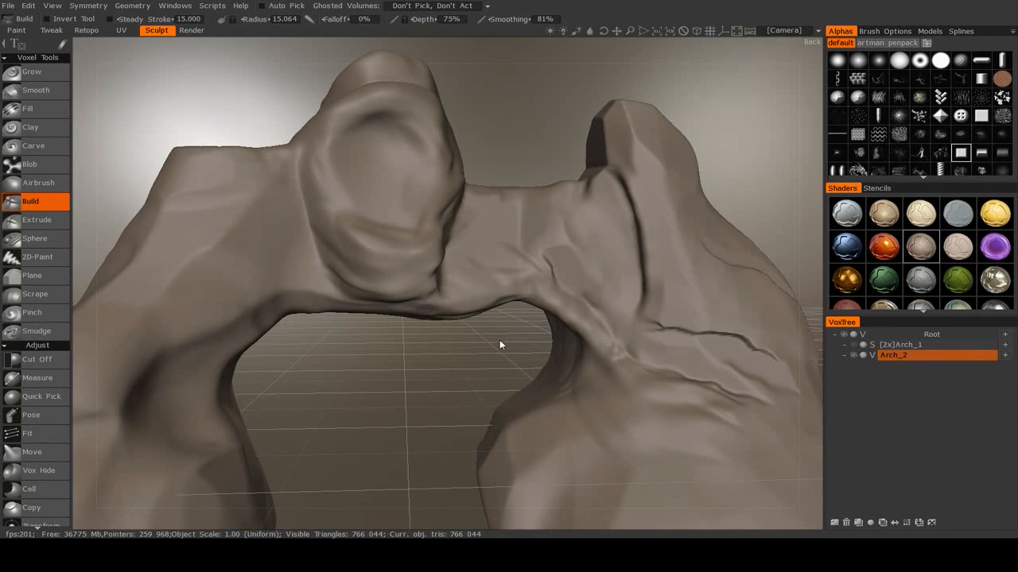
pyautogui.moveTo(493, 329); pyautogui.dragTo(438, 331, button='right')
pyautogui.moveTo(438, 331); pyautogui.dragTo(465, 331)
pyautogui.moveTo(465, 332); pyautogui.dragTo(493, 357, button='right')
pyautogui.moveTo(493, 357); pyautogui.dragTo(474, 343)
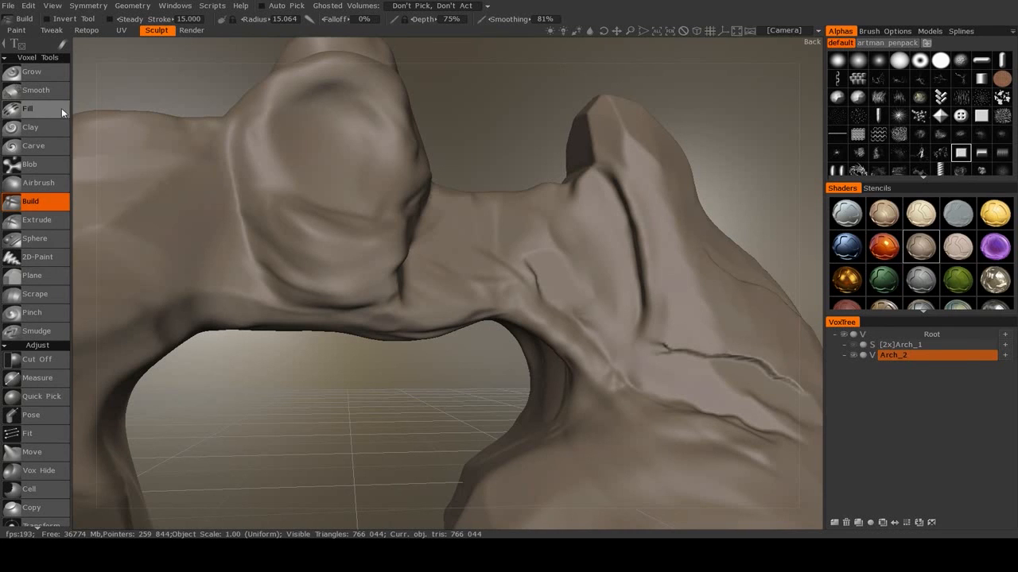
pyautogui.scroll(-5, 431, 333)
pyautogui.moveTo(434, 337); pyautogui.dragTo(438, 363)
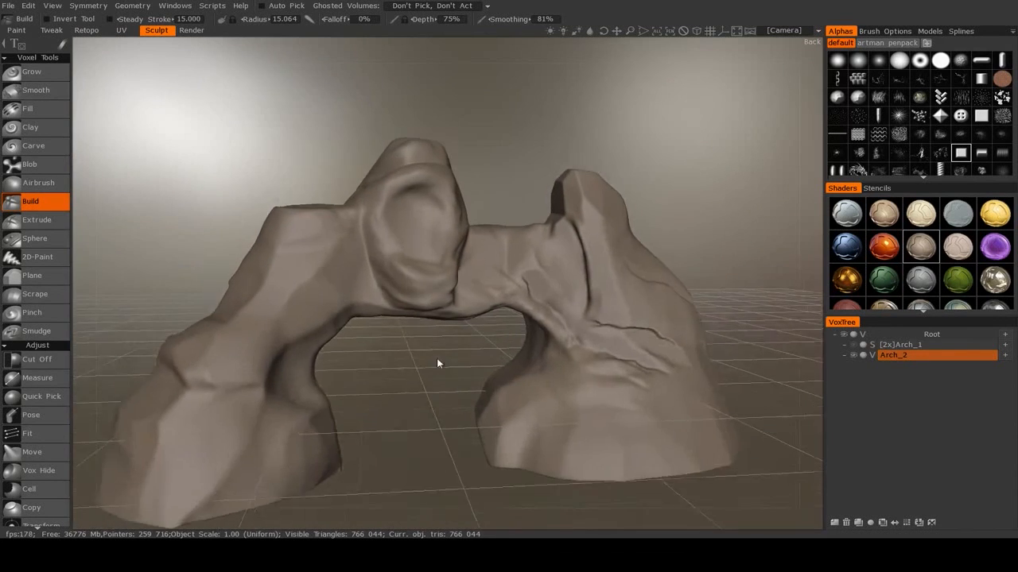
# Set the Build radius to about 9.2 while inspecting the bridge's face between the tower and the cracked leg.
pyautogui.scroll(1, 446, 343)
pyautogui.scroll(7, 447, 344)
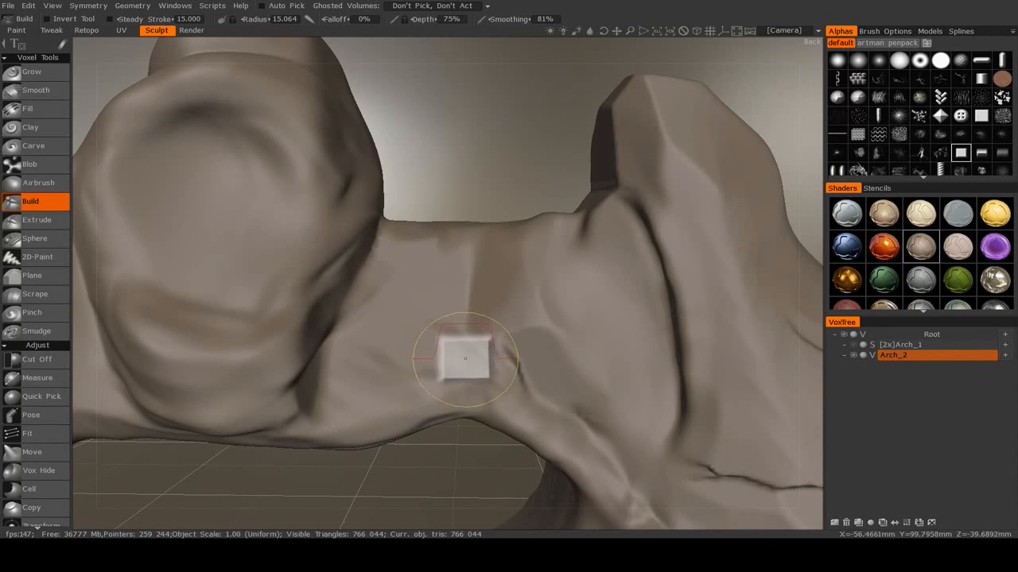
pyautogui.moveTo(443, 306)
pyautogui.keyDown('alt'); pyautogui.mouseDown()
pyautogui.moveTo(453, 358)
pyautogui.moveTo(484, 340)
pyautogui.moveTo(505, 307)
pyautogui.mouseUp(); pyautogui.keyUp('alt')
pyautogui.moveTo(505, 310); pyautogui.dragTo(485, 318, button='right')
pyautogui.scroll(-3, 486, 334)
pyautogui.scroll(3, 492, 357)
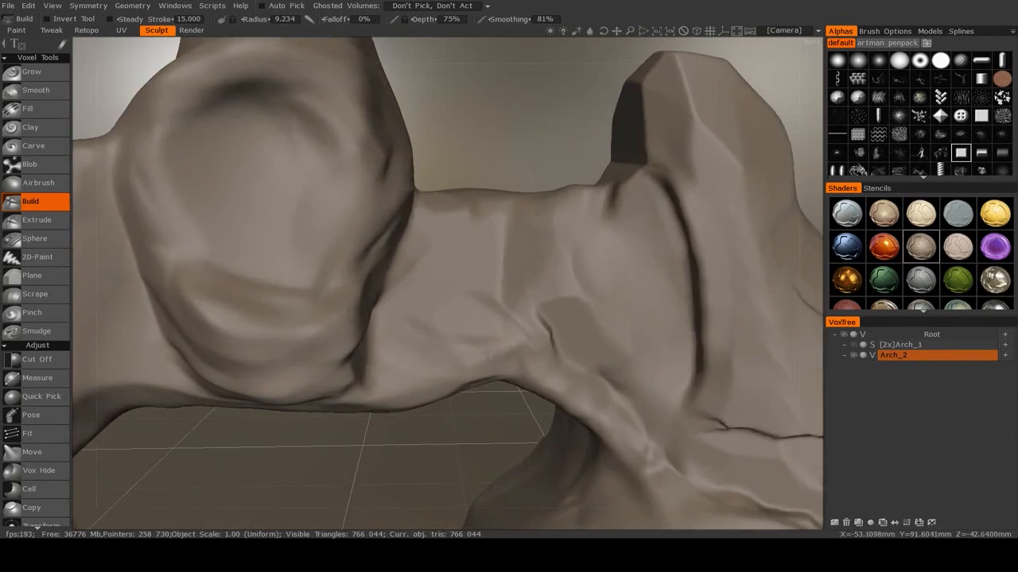
pyautogui.keyDown('alt'); pyautogui.moveTo(503, 345); pyautogui.dragTo(514, 336); pyautogui.keyUp('alt')
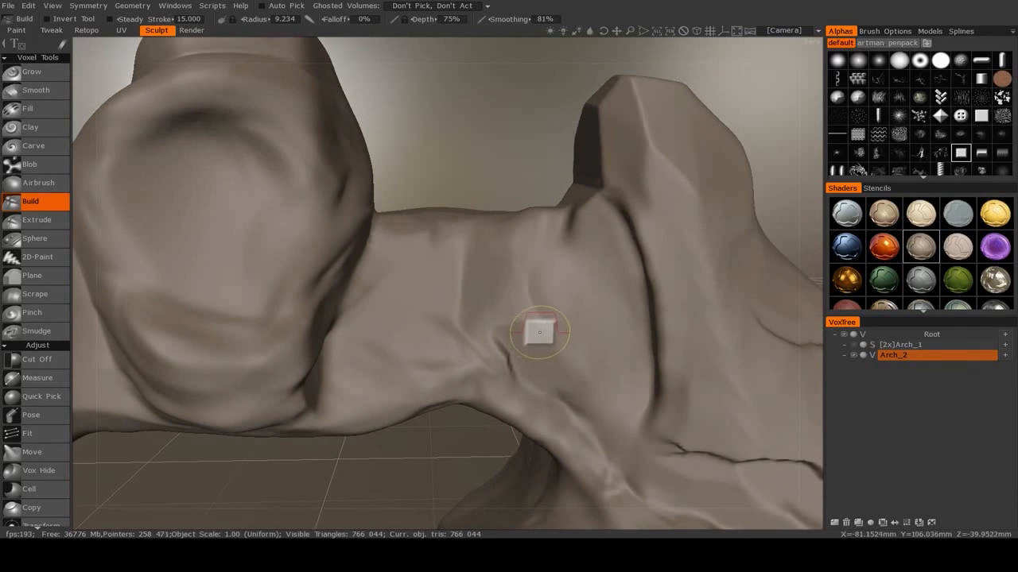
pyautogui.keyDown('alt'); pyautogui.moveTo(633, 280); pyautogui.dragTo(540, 314); pyautogui.keyUp('alt')
pyautogui.scroll(-3, 560, 295)
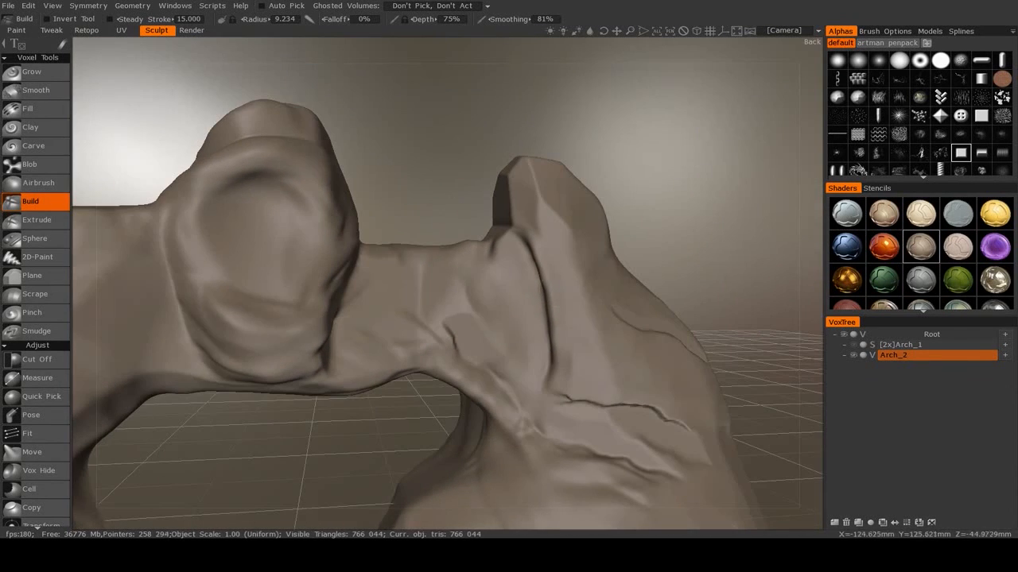
pyautogui.scroll(-2, 497, 333)
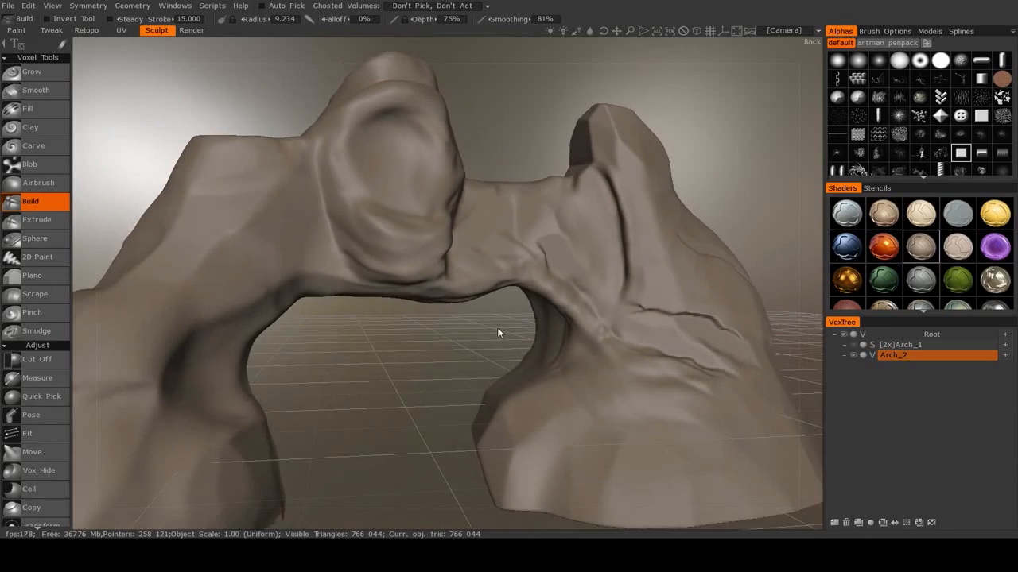